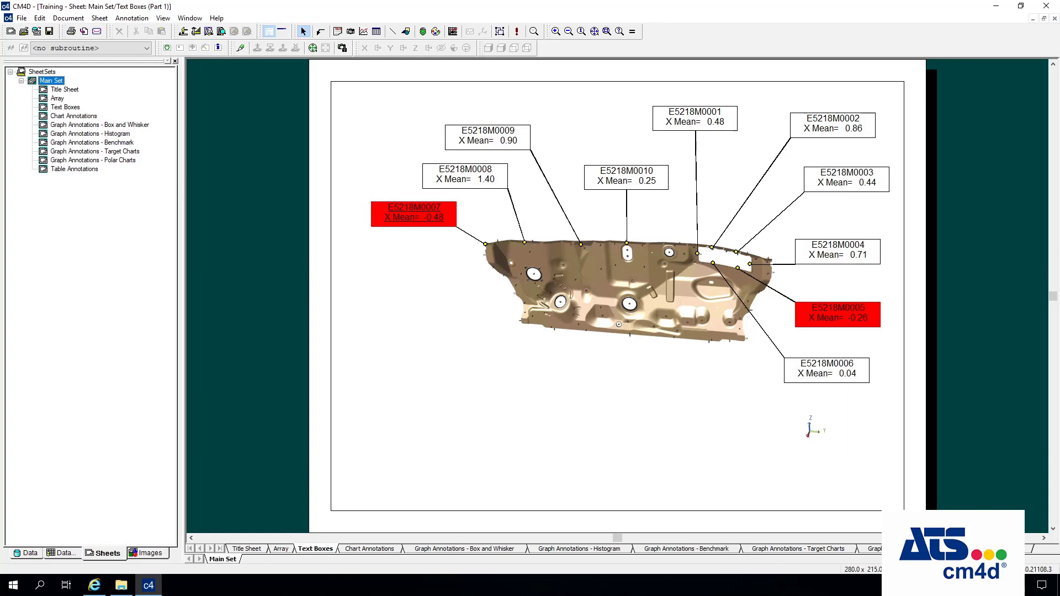
- View the Chart Annotations and Graph Annotations - Target Charts sheets of the Main Set
click(365, 549)
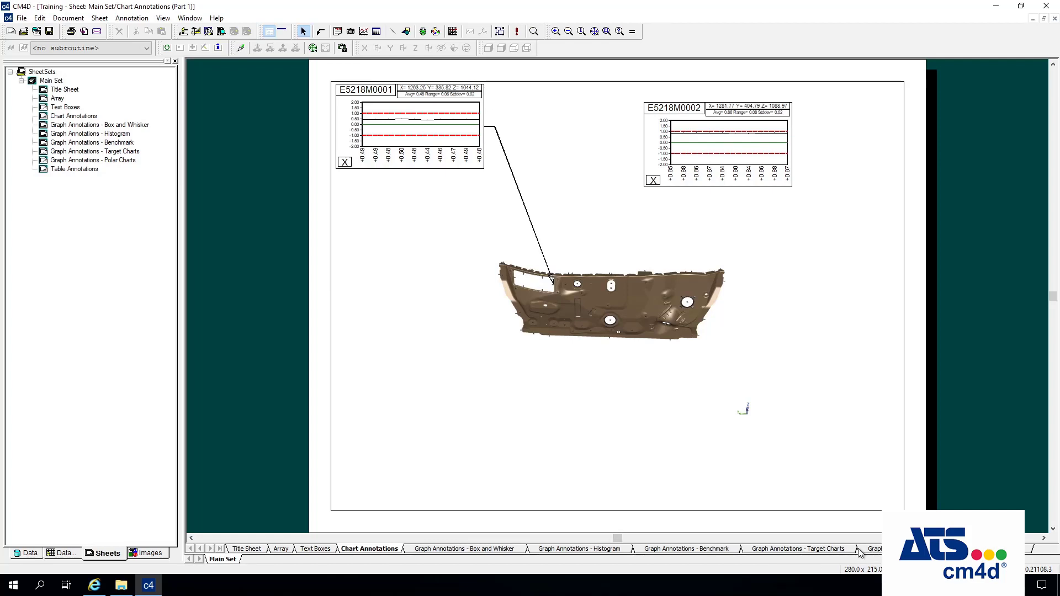
click(816, 550)
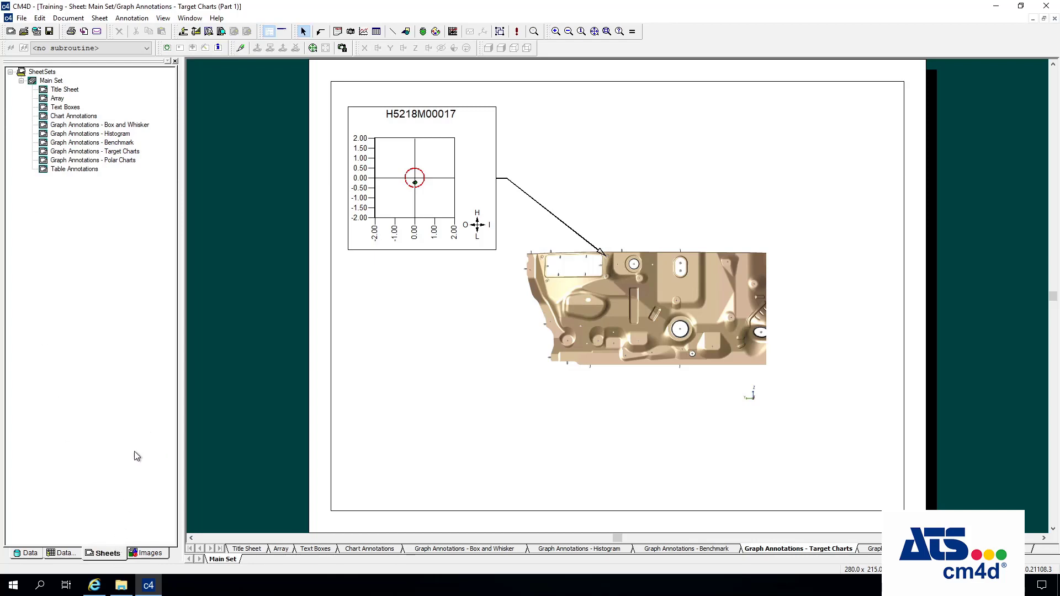
- Start a new sheet set under SheetSets and label it New SheetSet
click(49, 80)
right_click(42, 74)
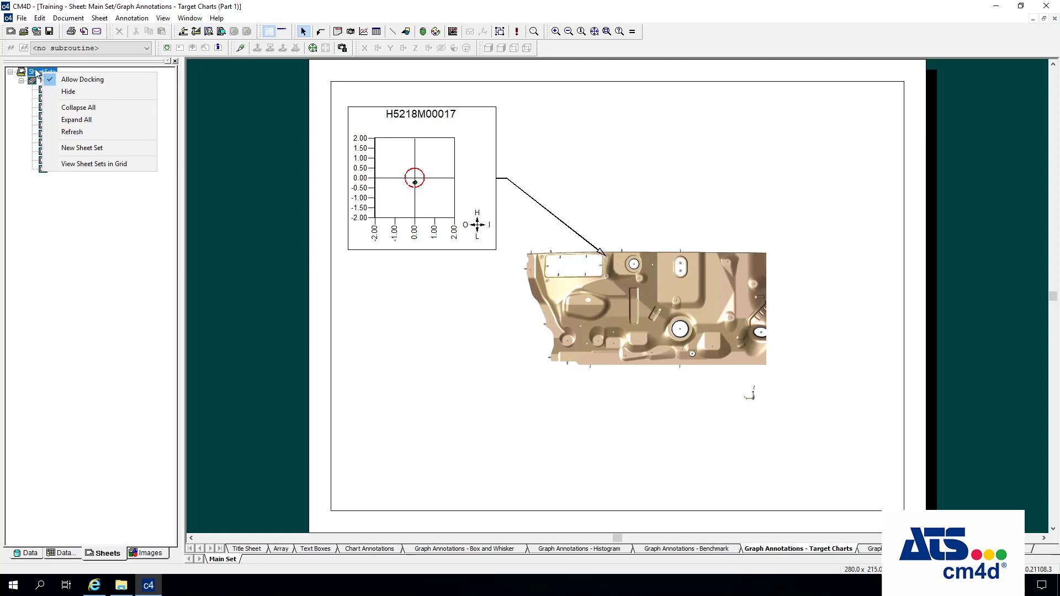
key(Escape)
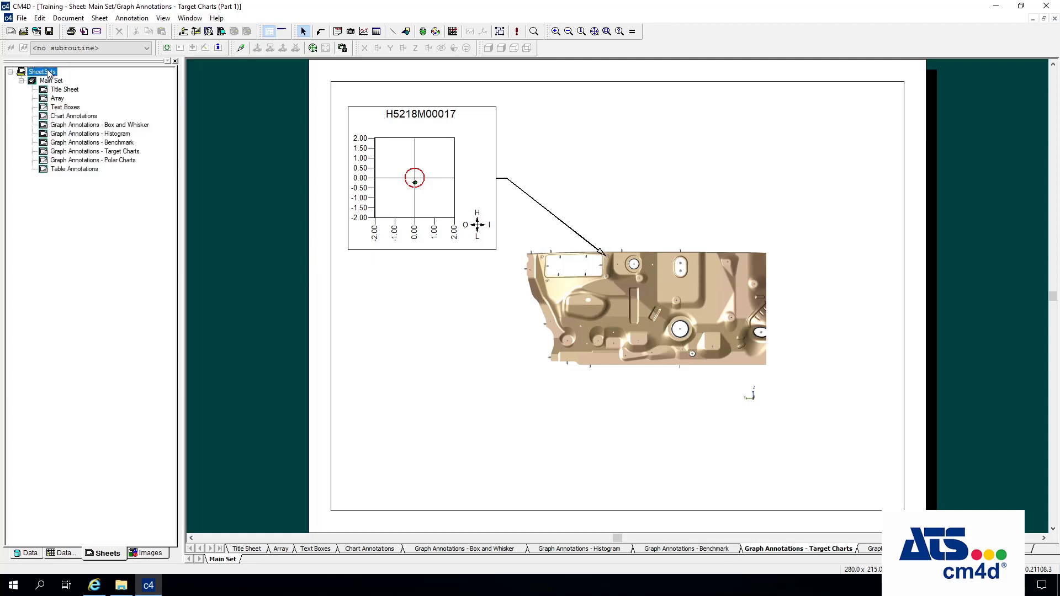
right_click(44, 74)
click(108, 146)
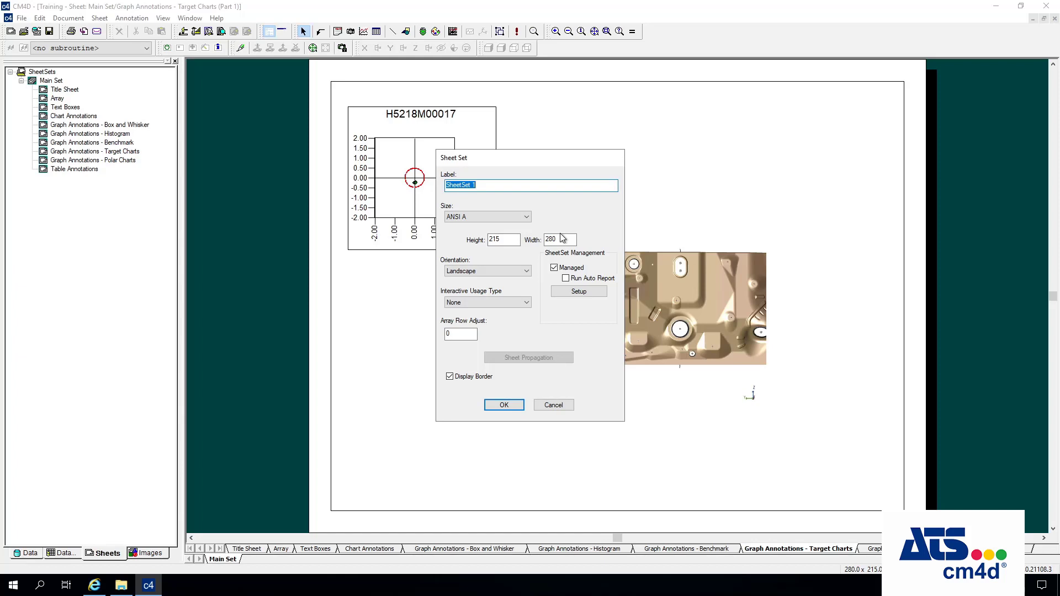
text(New)
click(486, 220)
click(497, 189)
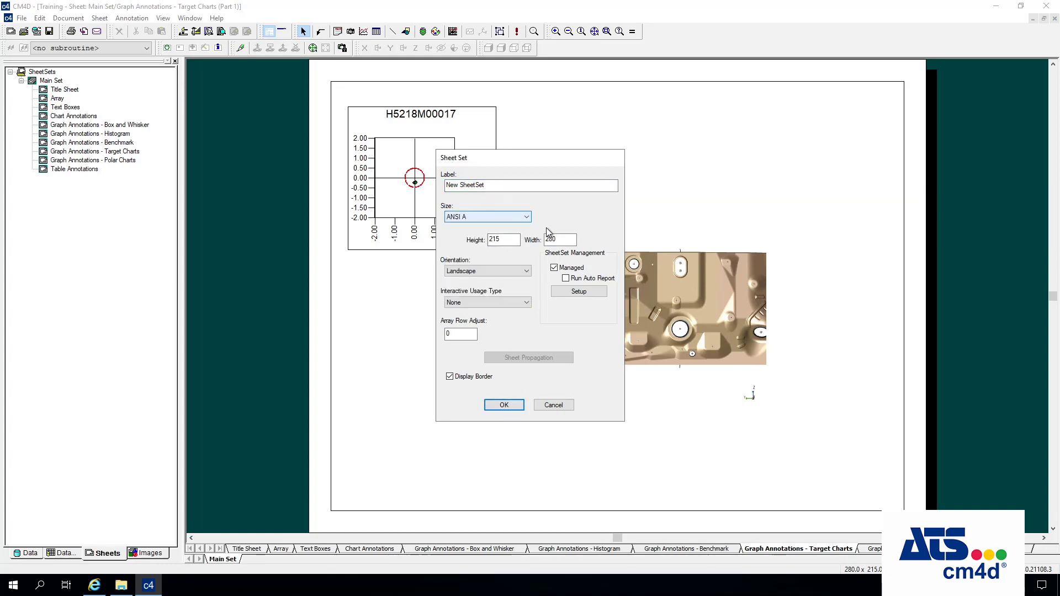
- Choose the Custom sheet size, keep the Landscape orientation, and create the sheet set
click(498, 215)
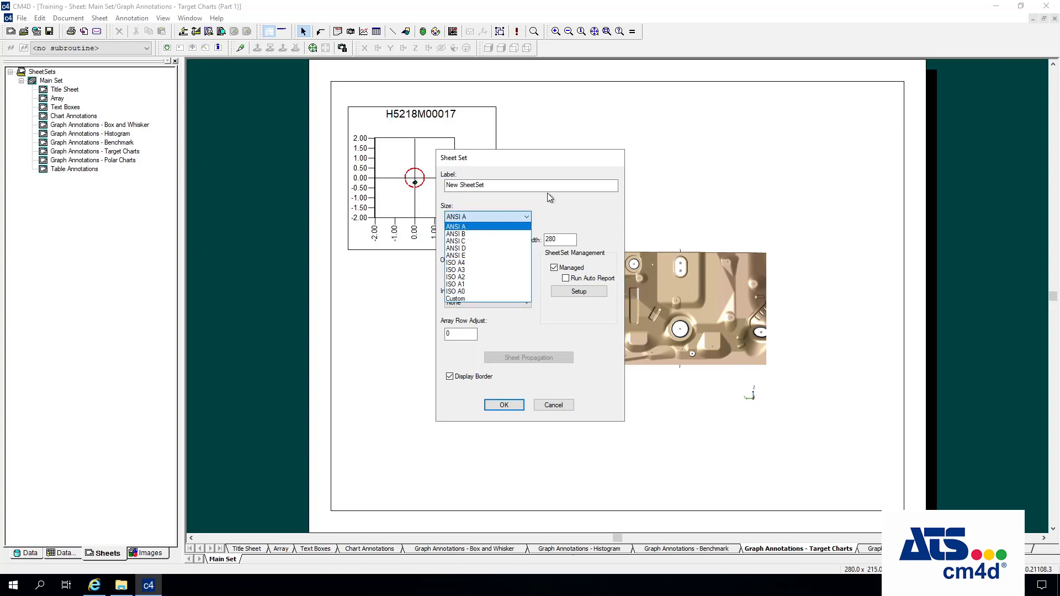
click(470, 227)
click(481, 220)
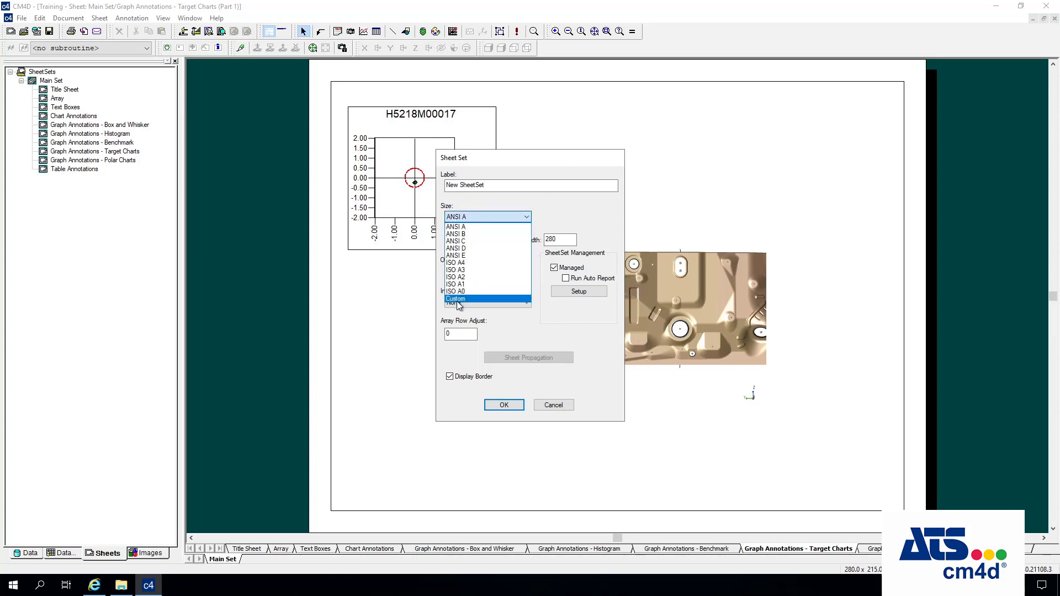
click(460, 299)
click(507, 242)
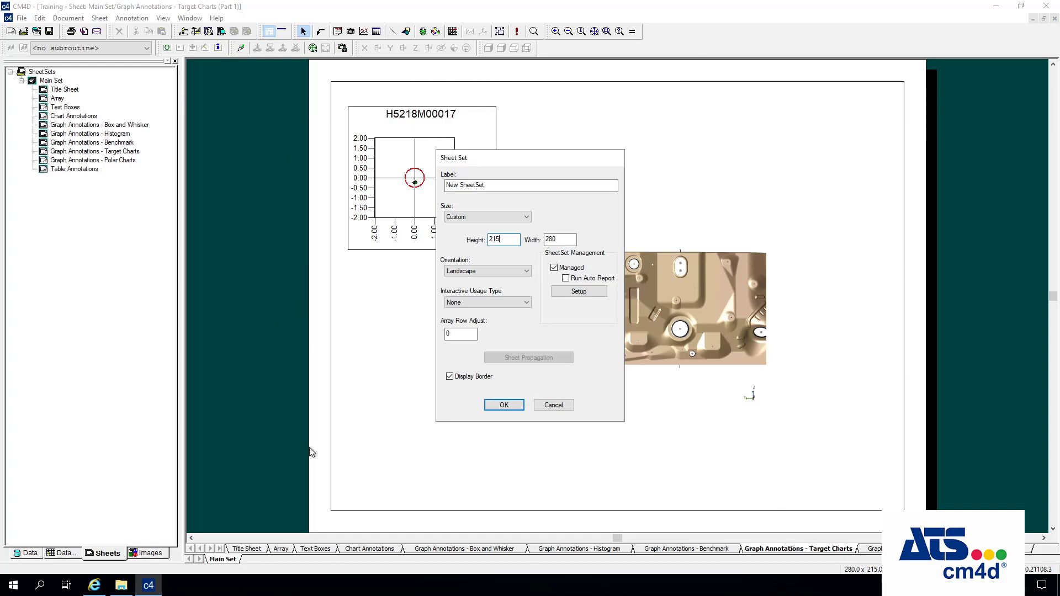
click(500, 271)
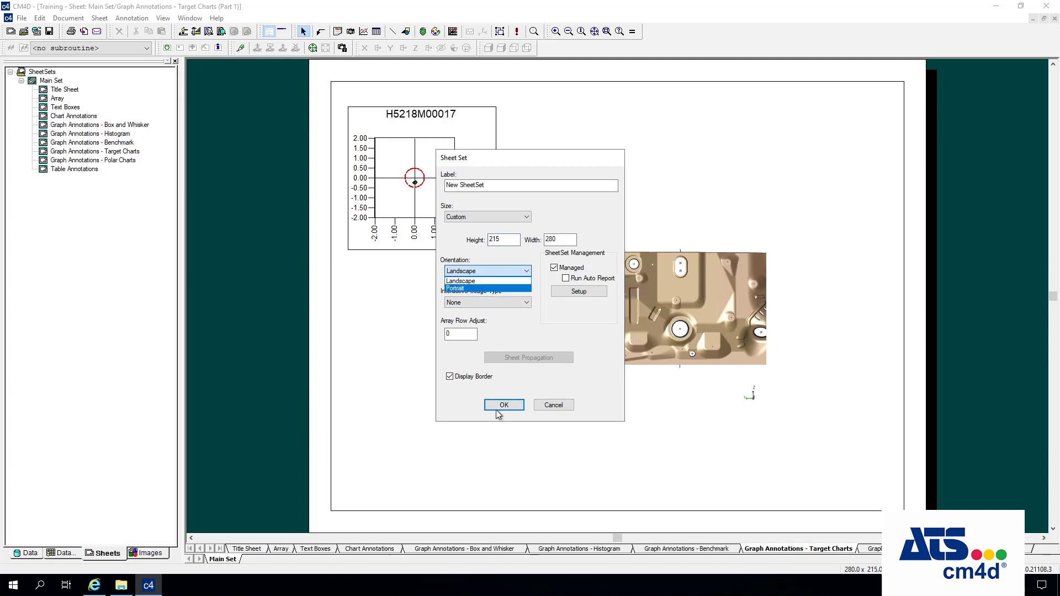
click(515, 395)
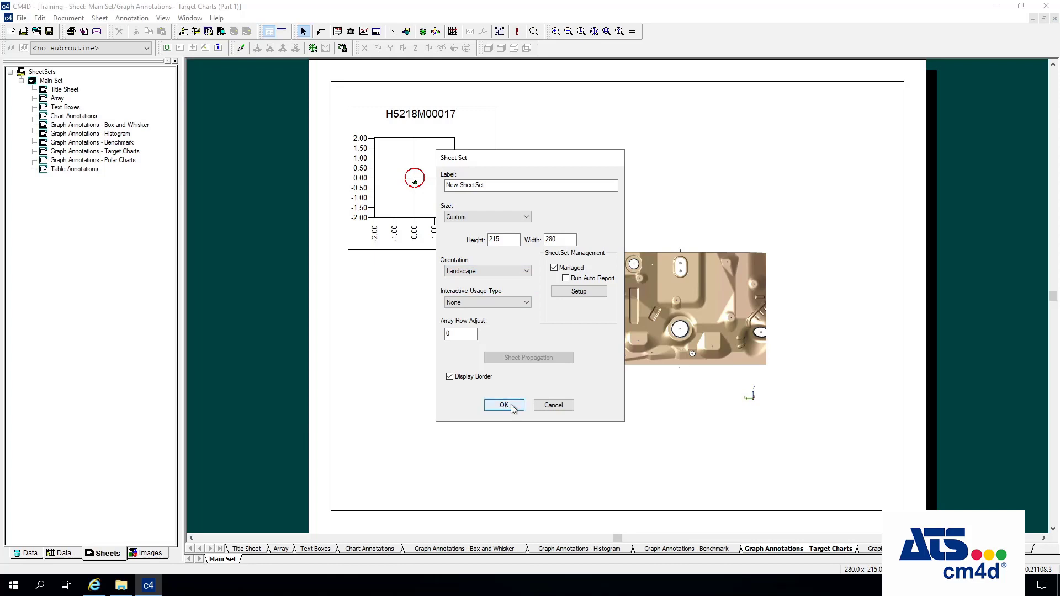
click(505, 405)
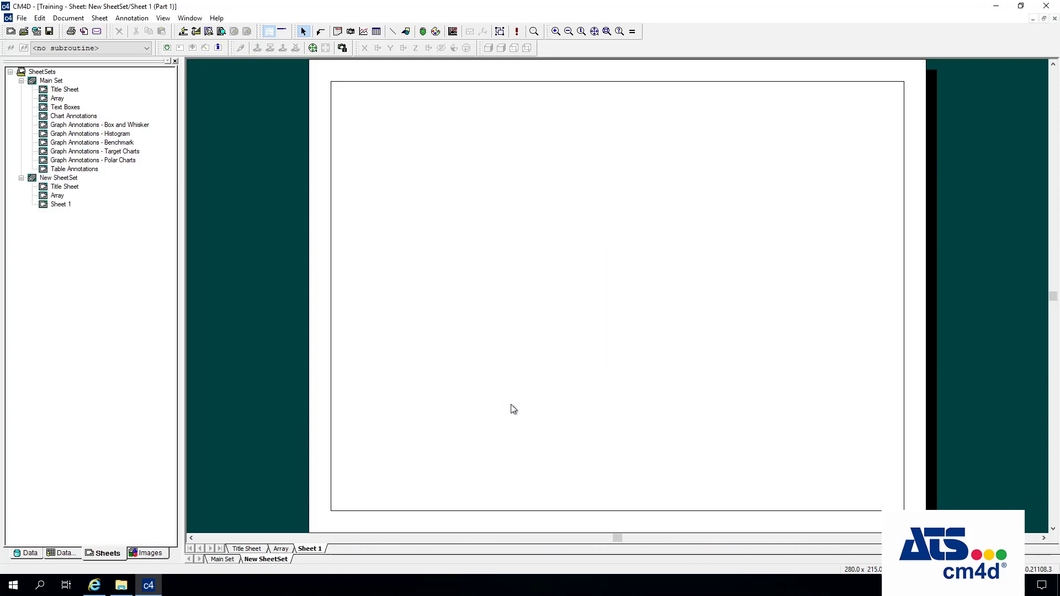
click(55, 179)
right_click(65, 179)
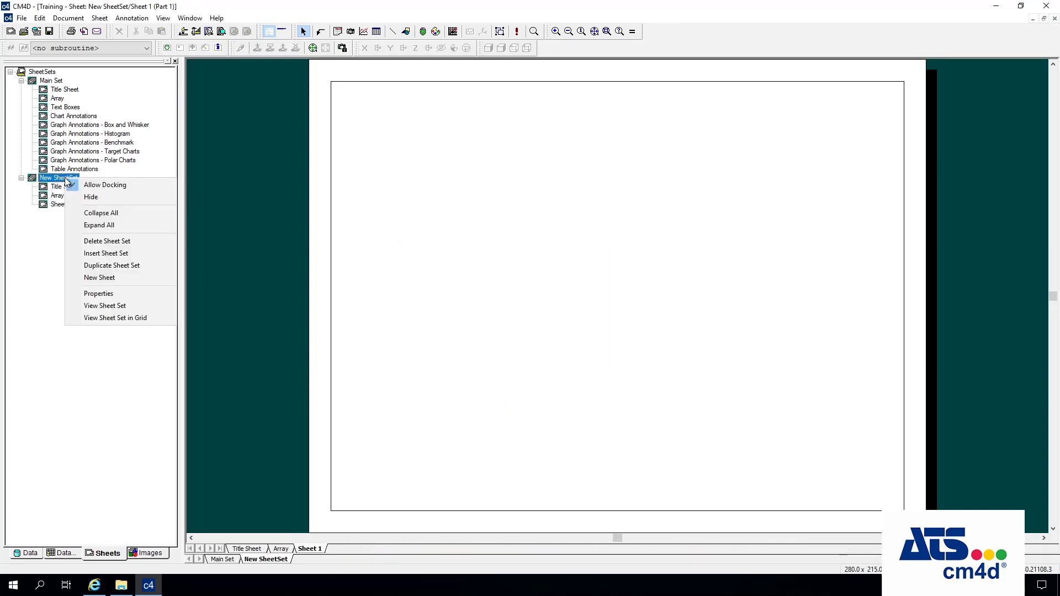
click(110, 294)
click(489, 217)
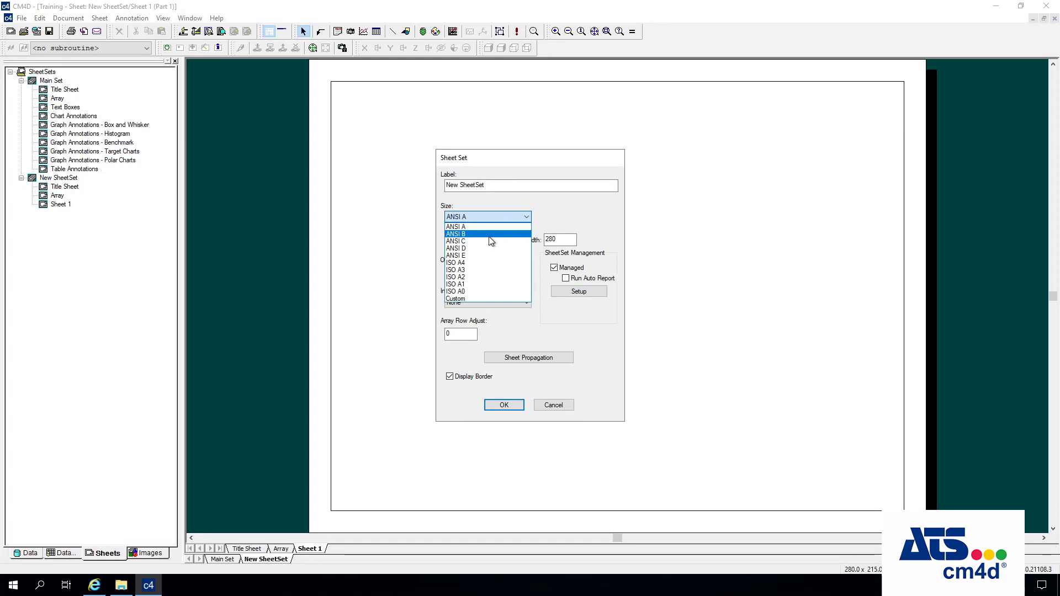
click(512, 226)
click(552, 405)
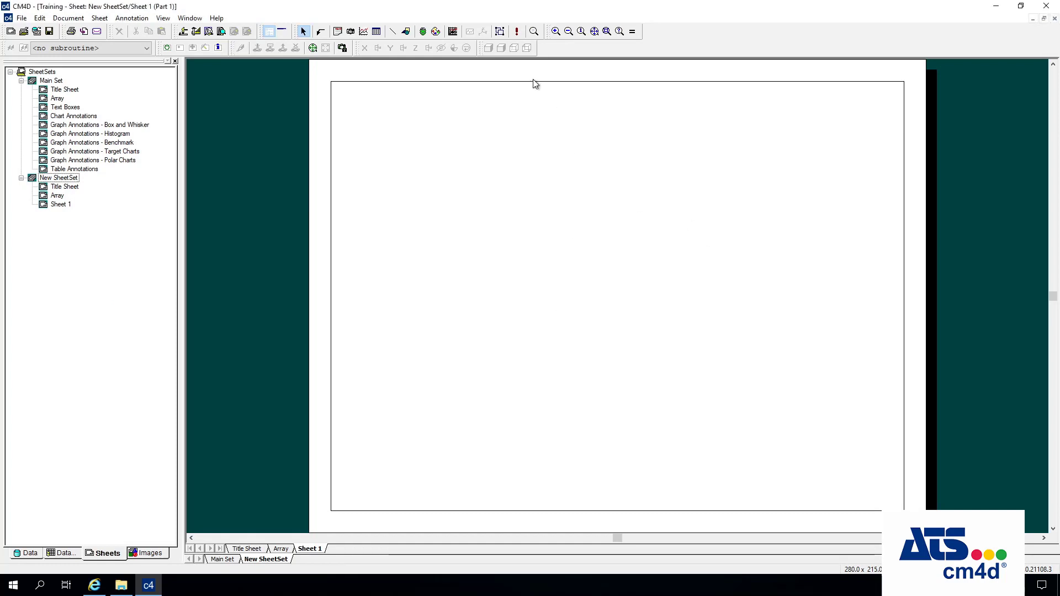
- Draw a rectangular frame around the centre of Sheet 1, about a third of the sheet's width
click(406, 32)
drag(534, 234, 733, 407)
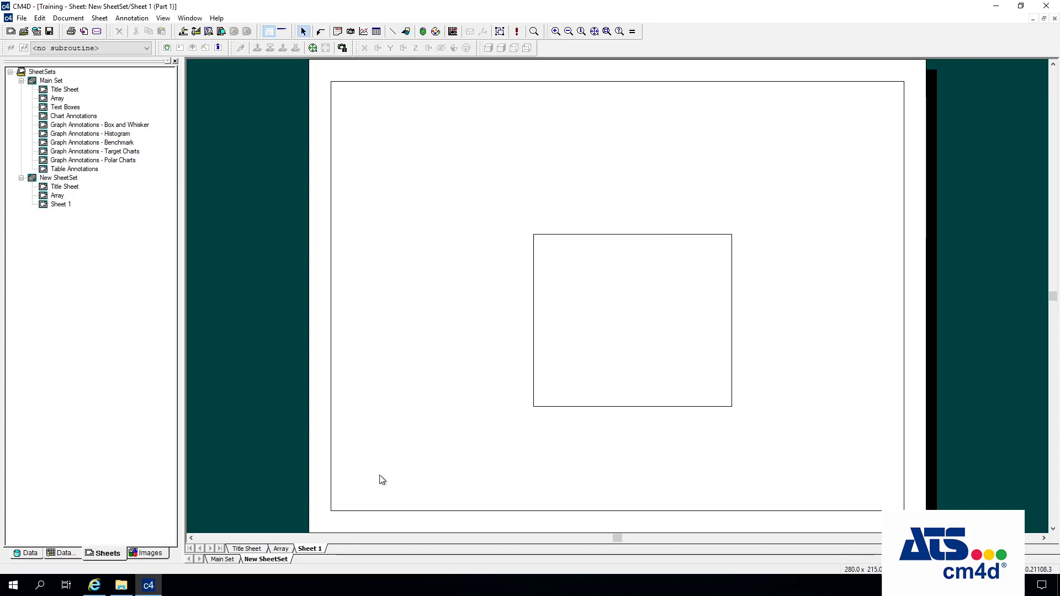
- Change the sheet size of New SheetSet to ANSI B in its properties
right_click(65, 179)
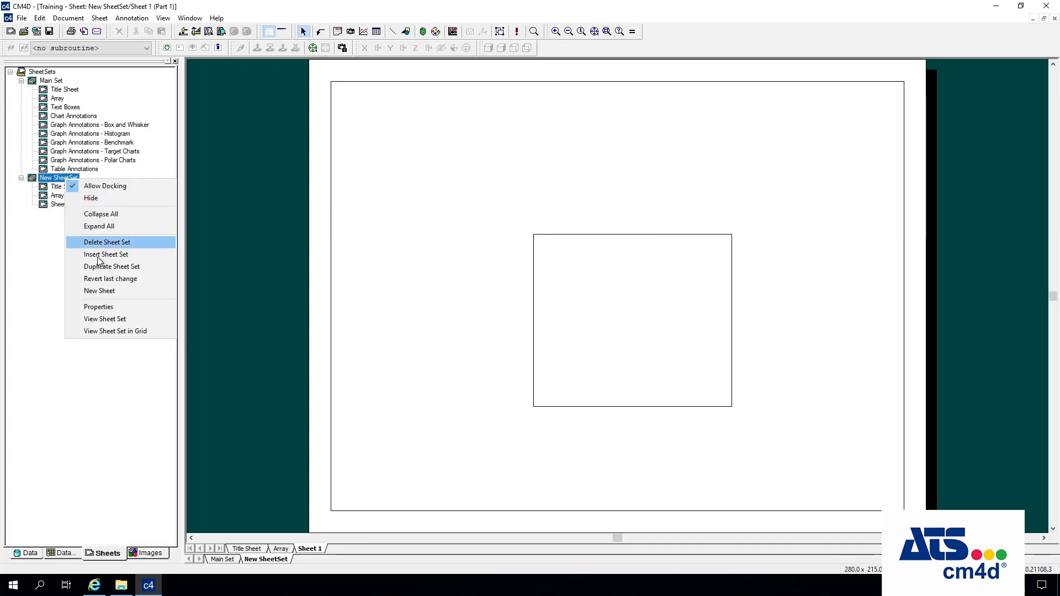
click(98, 307)
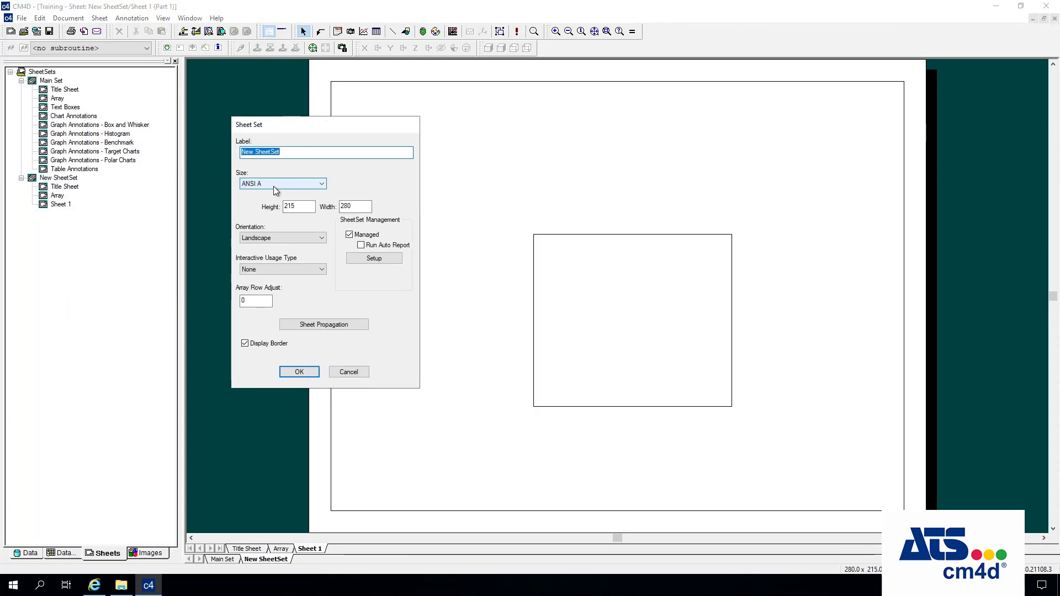
click(273, 186)
click(269, 202)
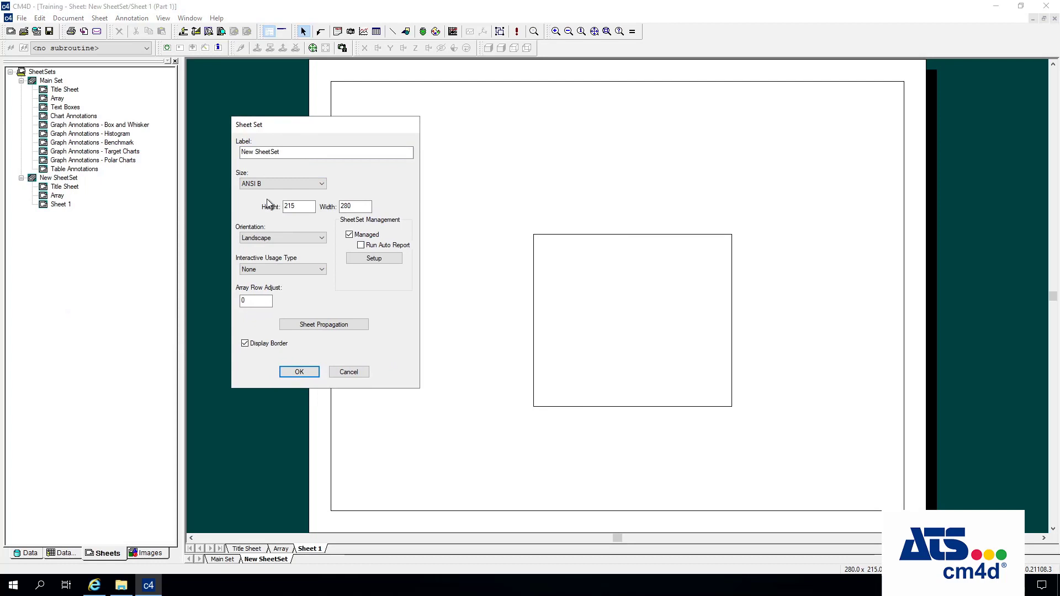
click(291, 372)
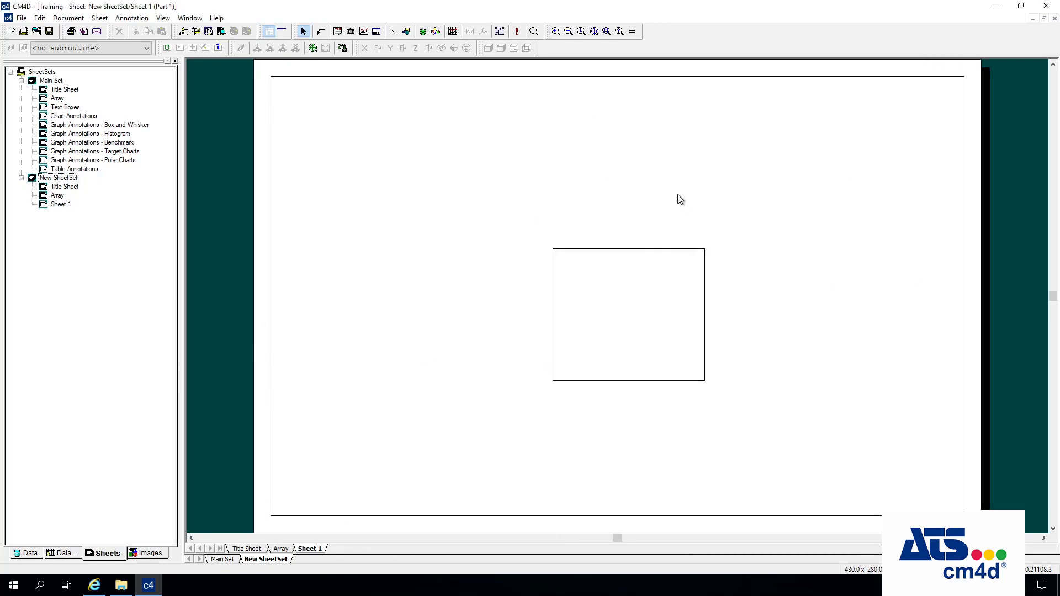
right_click(50, 178)
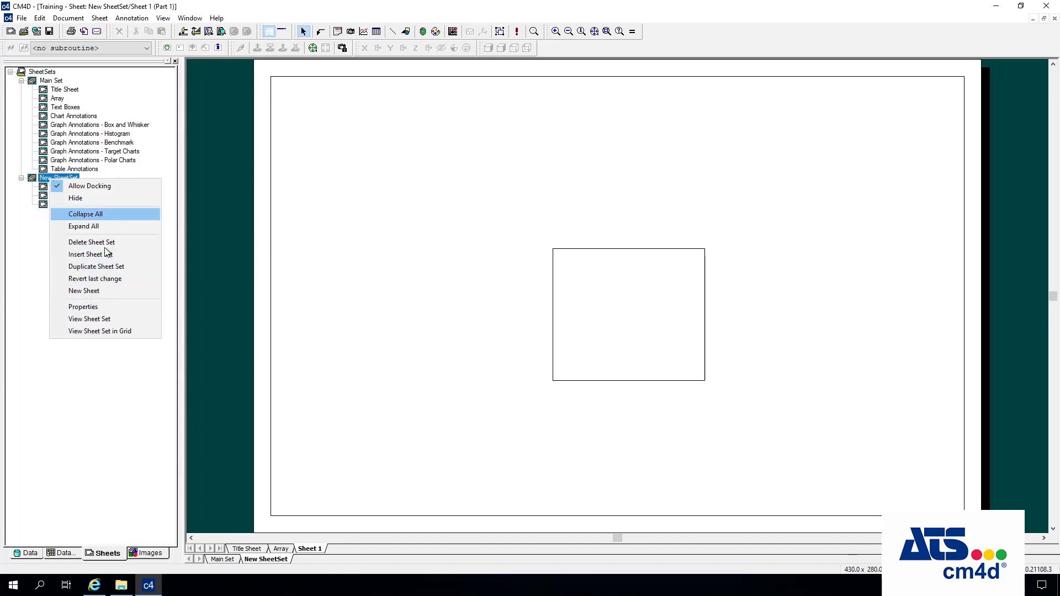
click(78, 308)
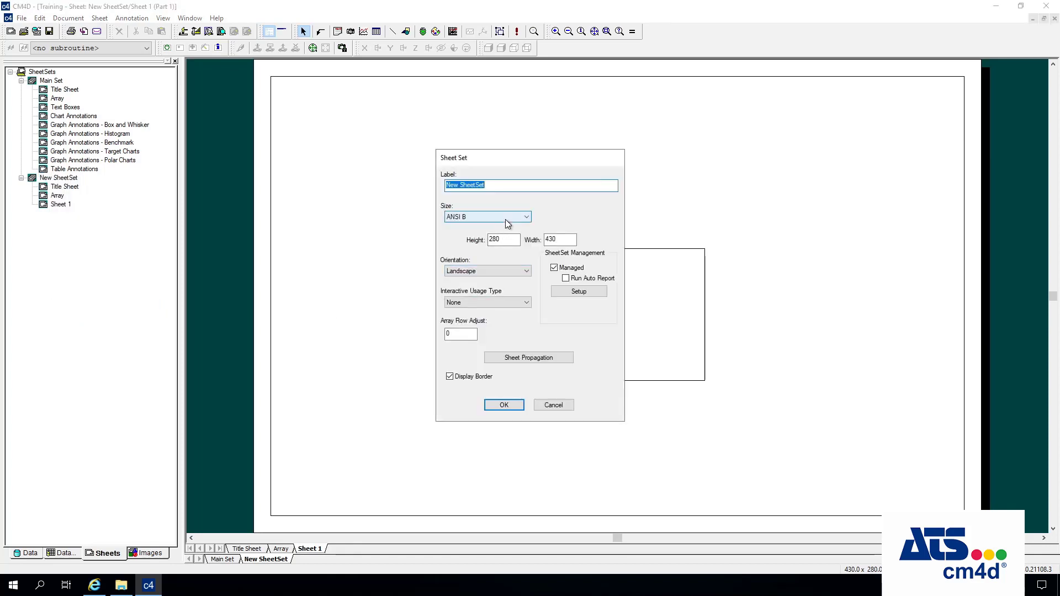
click(506, 220)
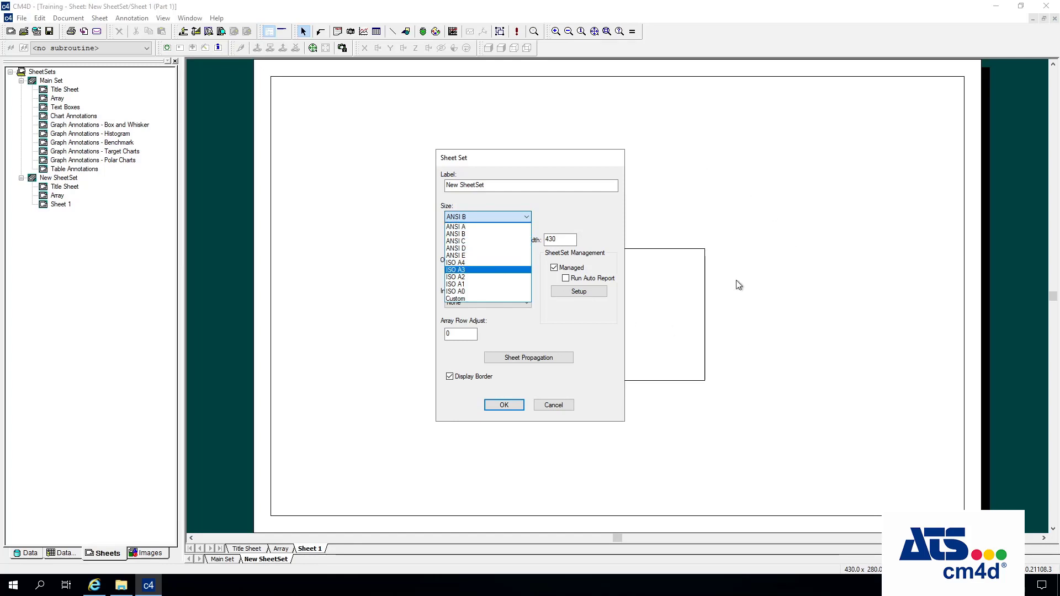
click(550, 406)
click(554, 406)
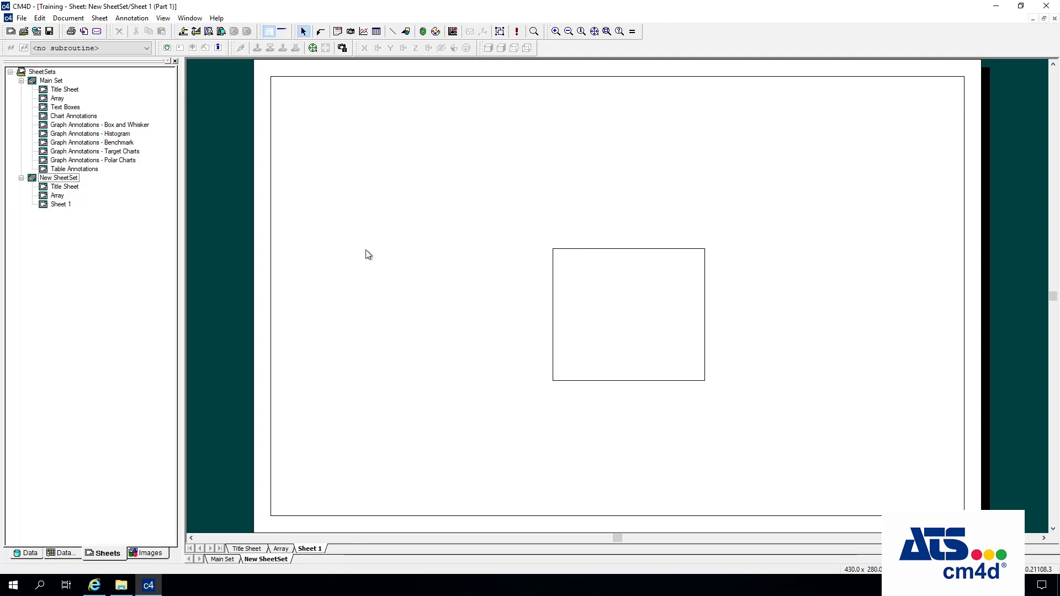
- Change New SheetSet to a Custom sheet size with a height of 300 and a width of 500
right_click(67, 178)
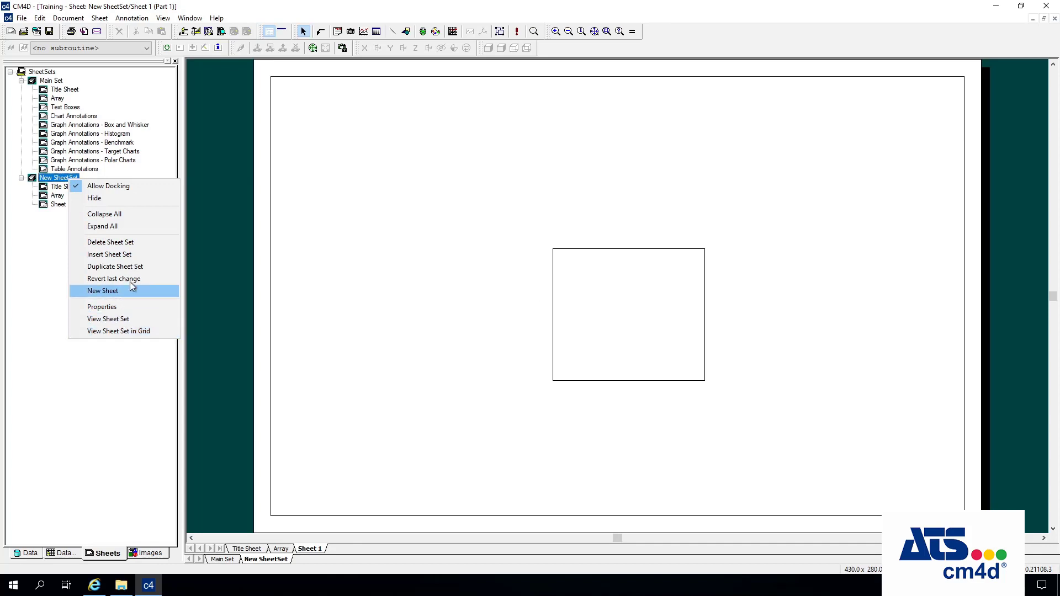
click(105, 307)
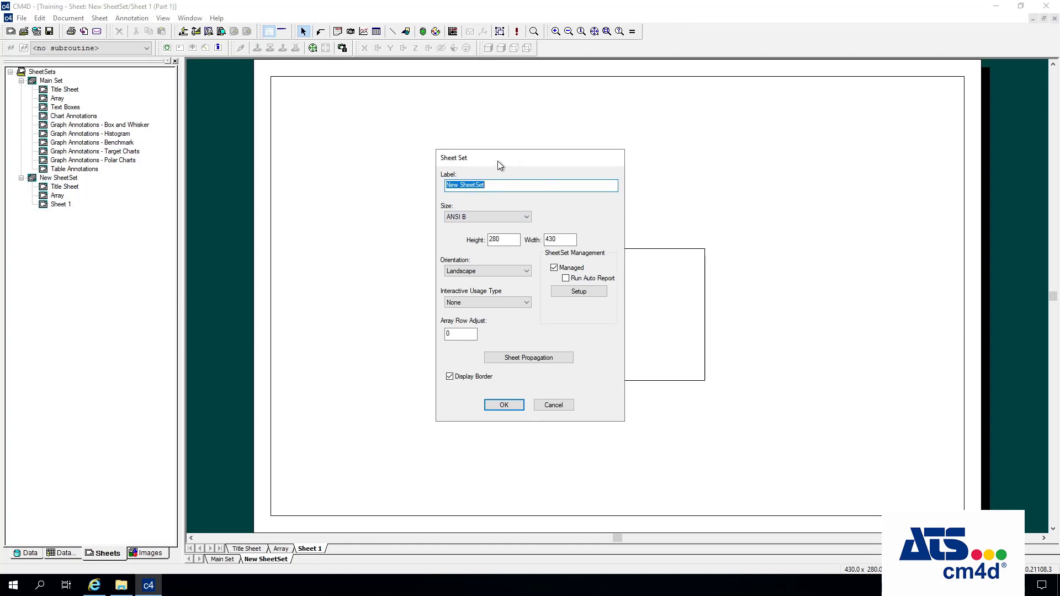
click(480, 217)
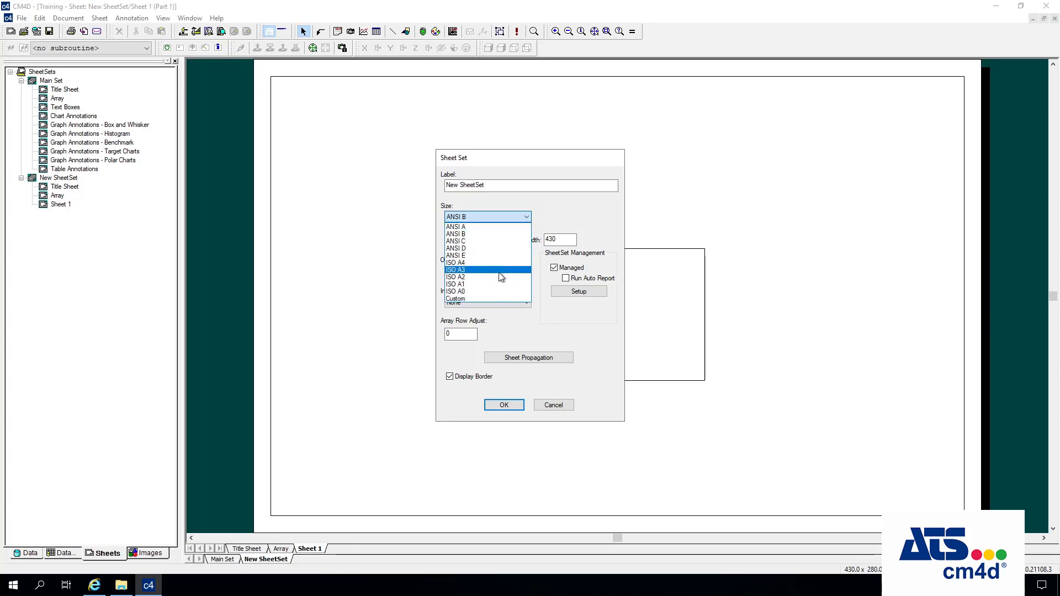
click(564, 210)
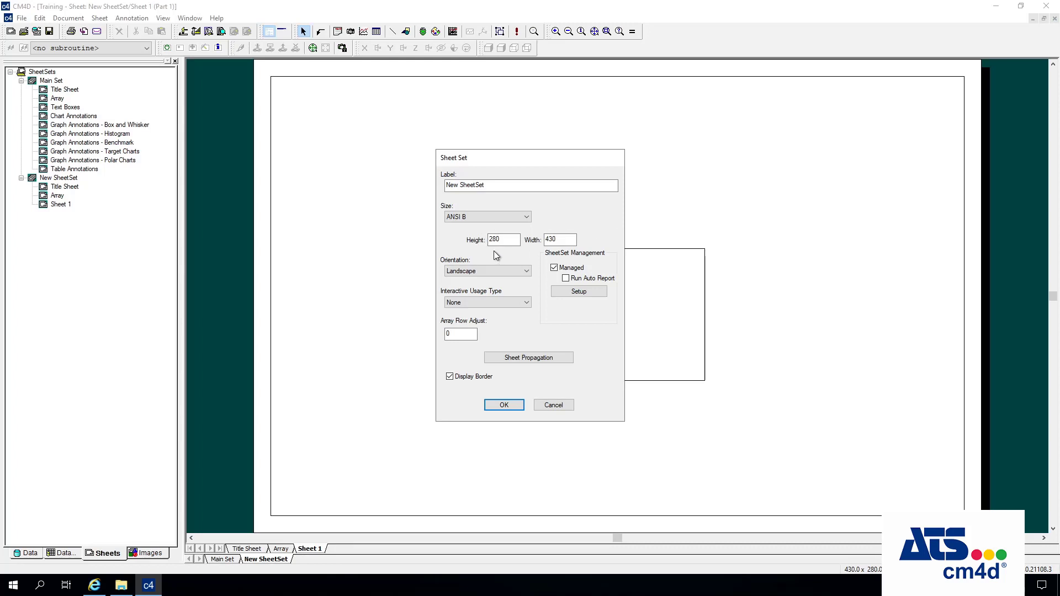
click(504, 218)
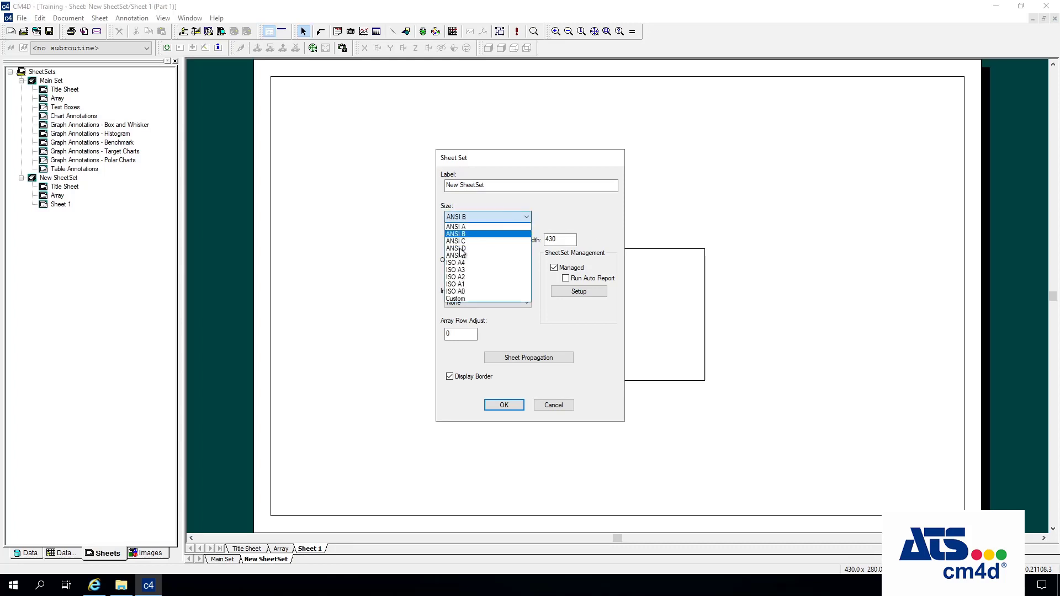
click(455, 299)
double_click(503, 239)
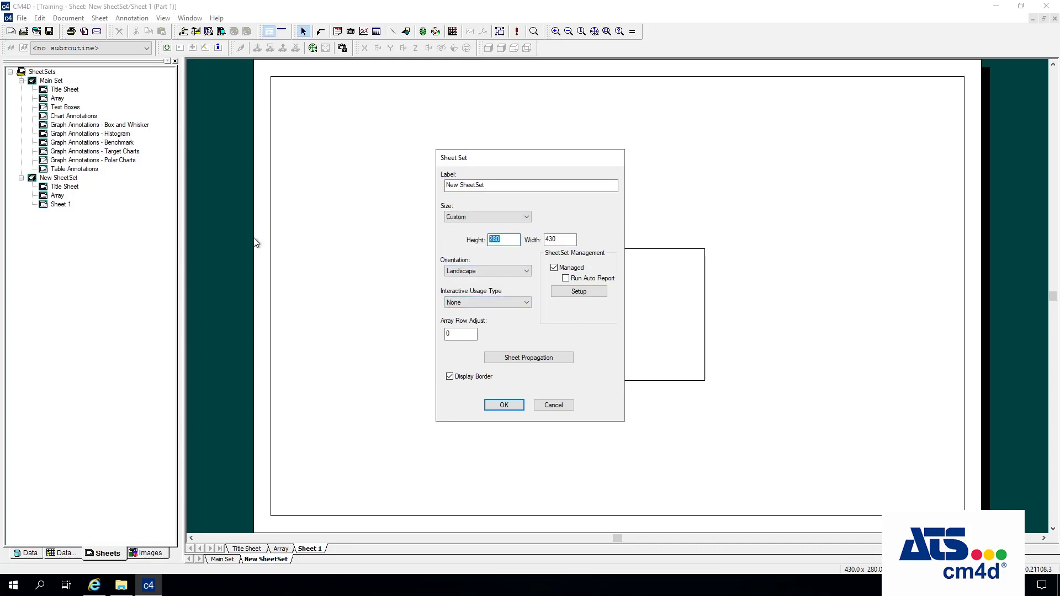
text(300)
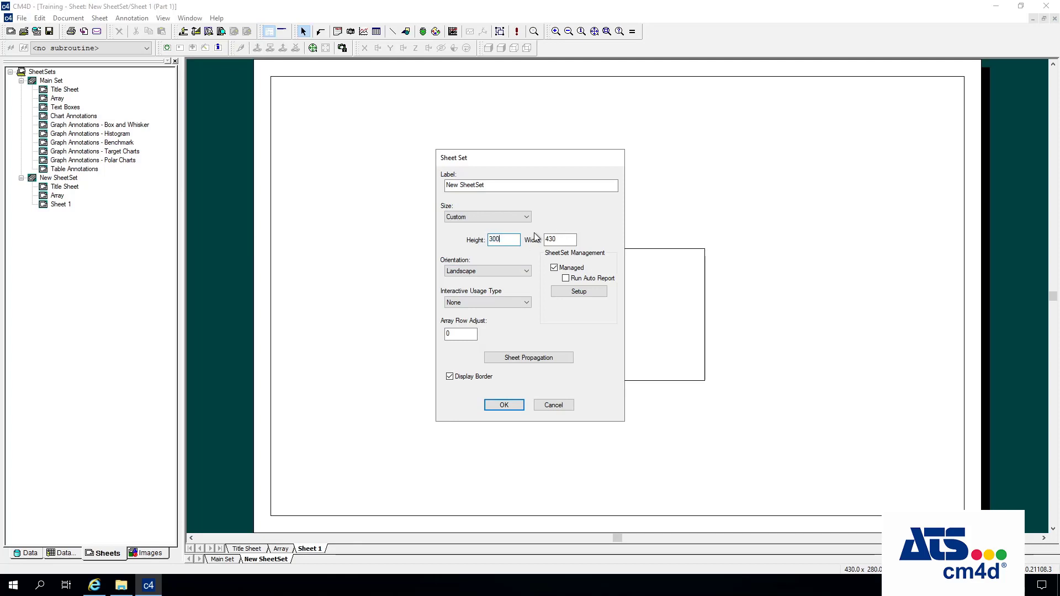
double_click(561, 240)
text(500)
click(517, 405)
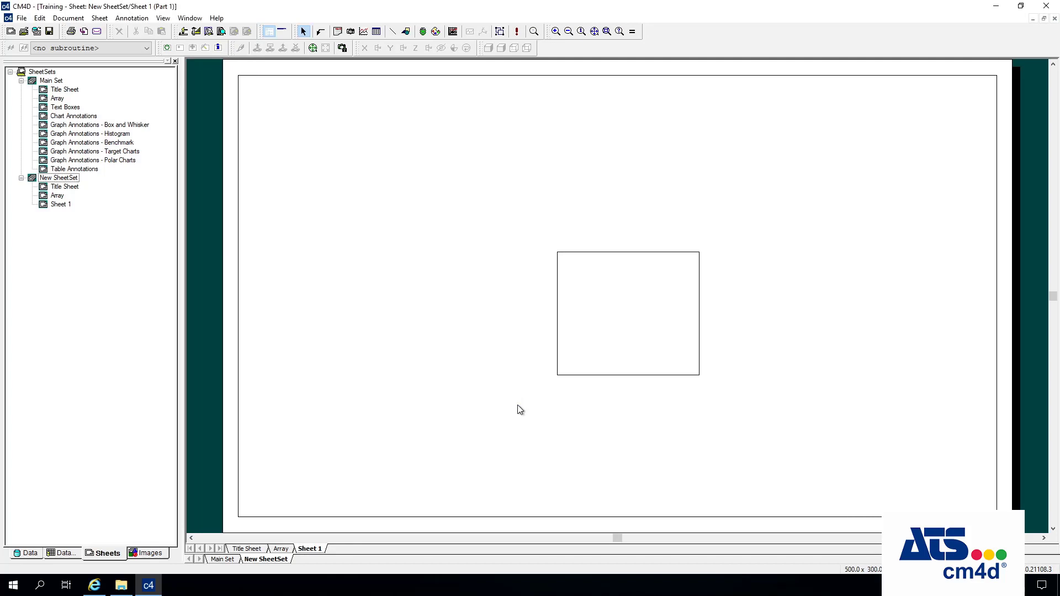
- Set the orientation of New SheetSet to Portrait
double_click(73, 179)
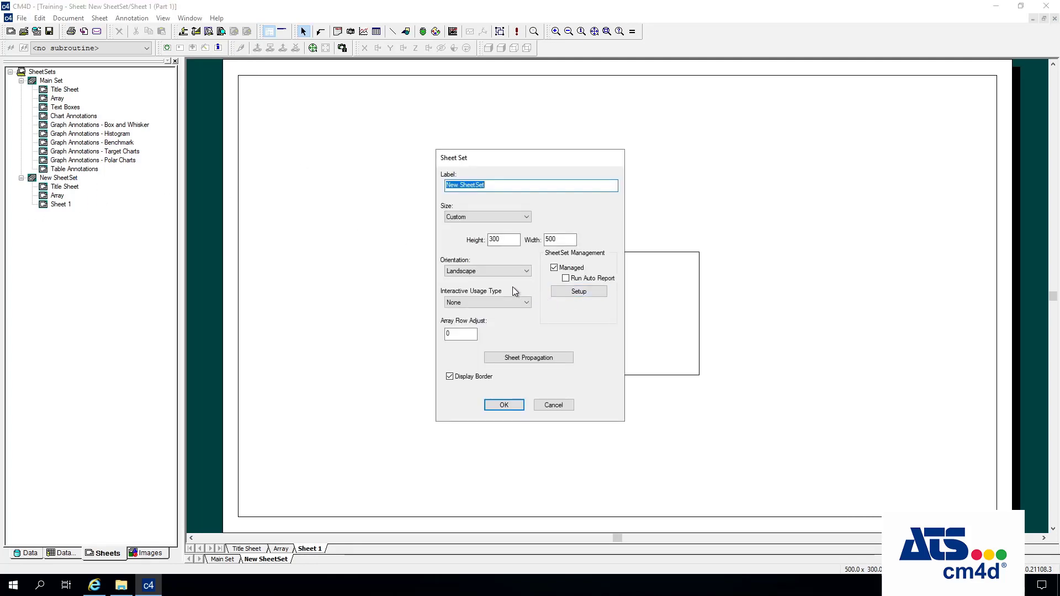
click(502, 272)
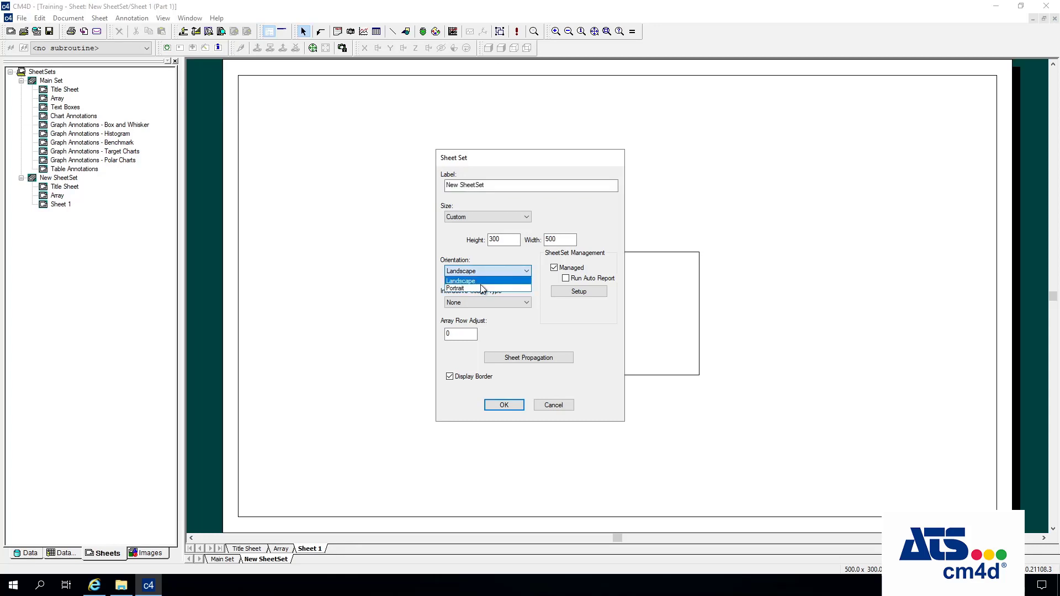
click(485, 288)
click(512, 404)
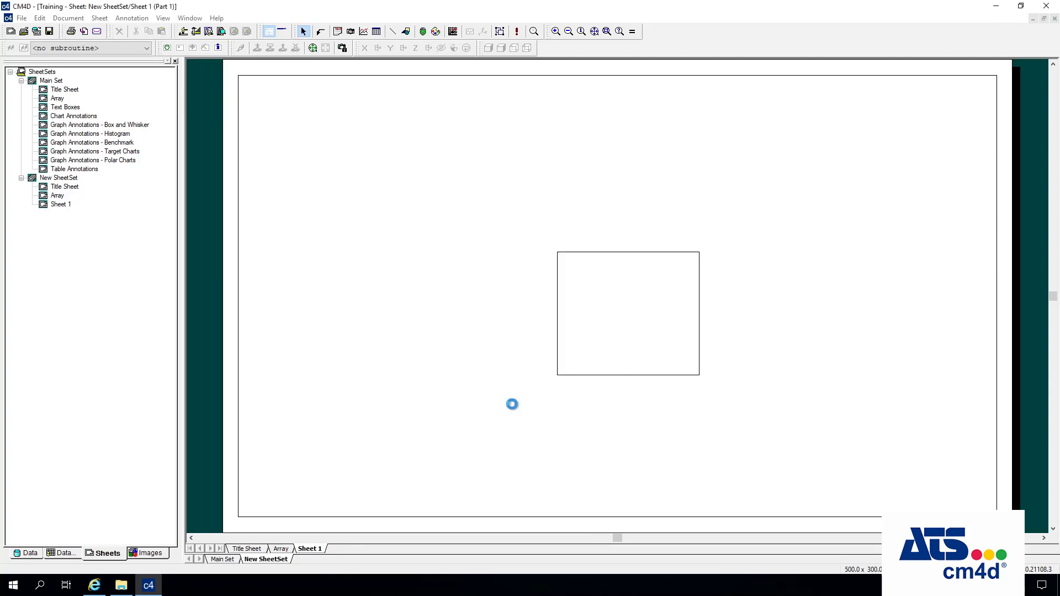
- Try to apply Portrait orientation to New SheetSet while keeping its Custom size
right_click(67, 178)
click(257, 549)
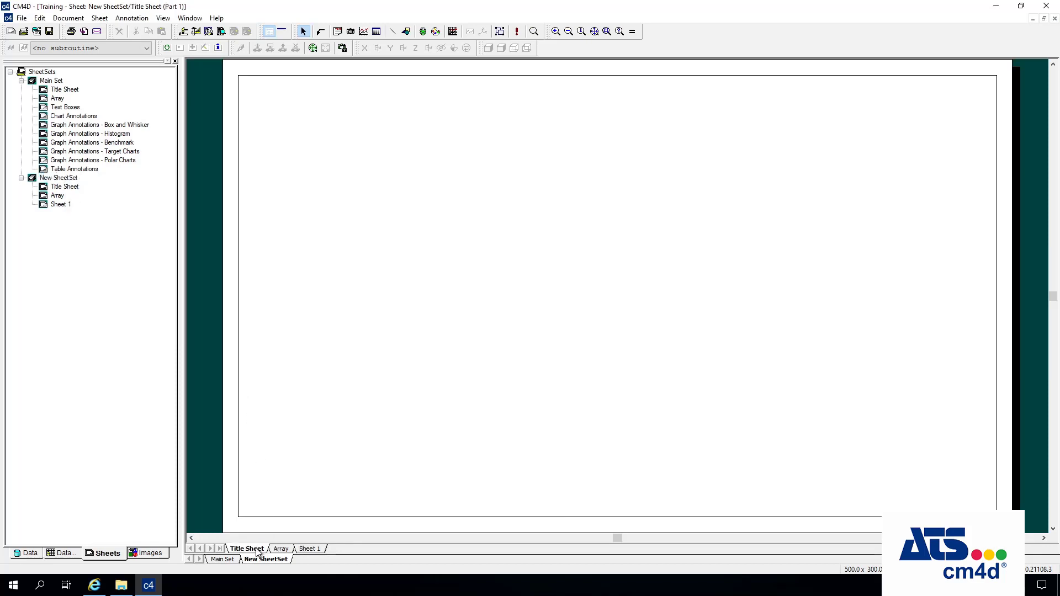
click(304, 550)
double_click(55, 179)
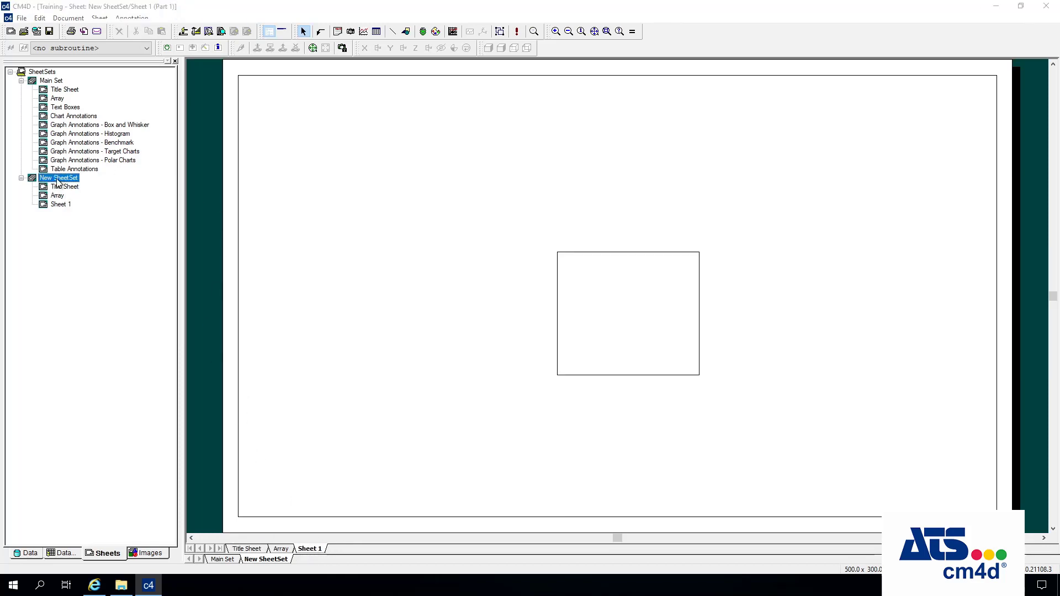
click(487, 271)
click(469, 287)
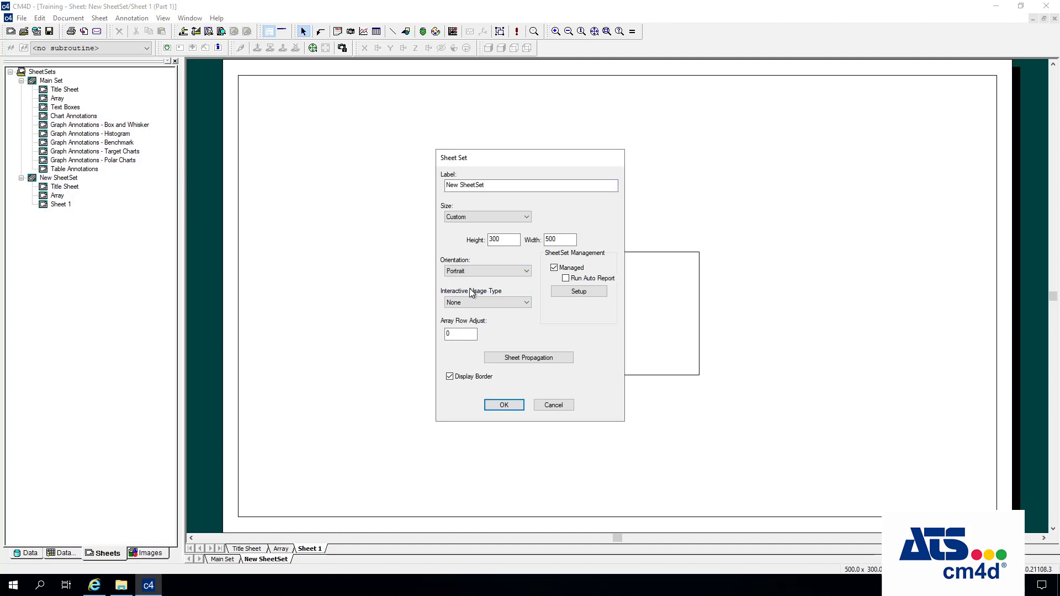
click(503, 404)
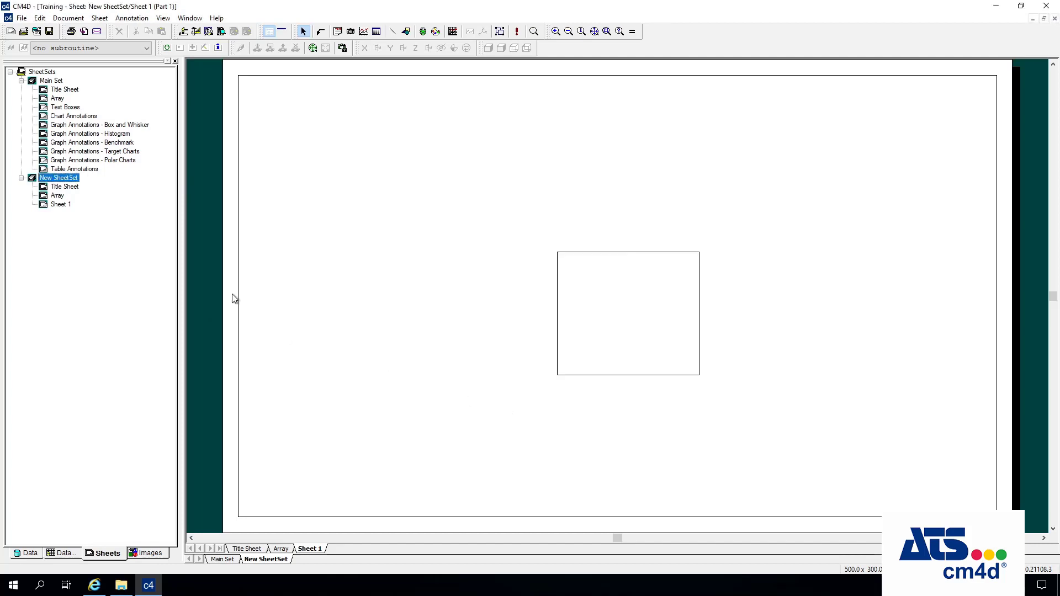
- Set New SheetSet to Portrait orientation with the ANSI B sheet size
double_click(65, 179)
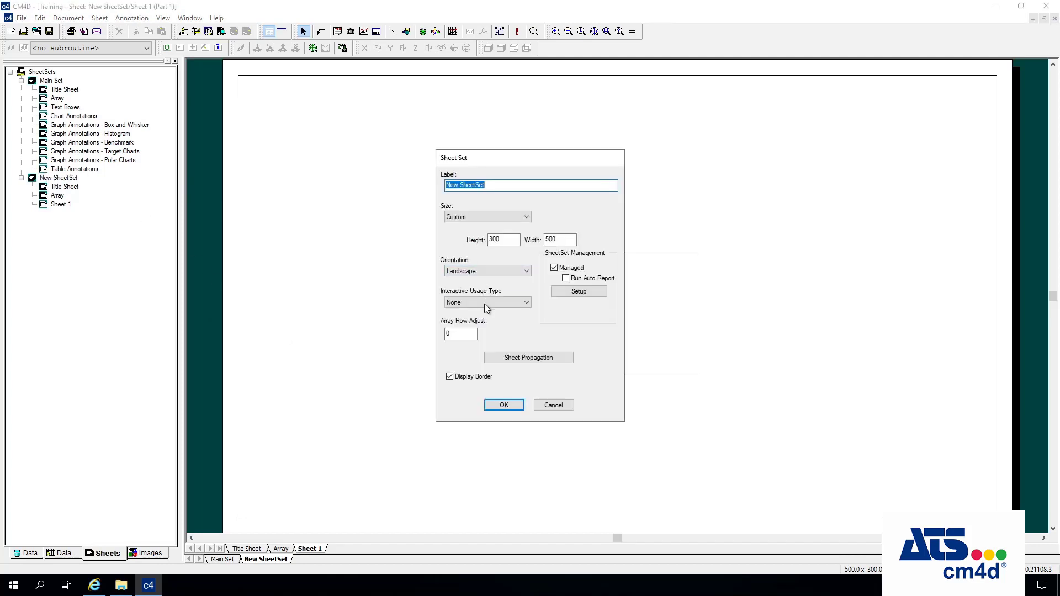
click(509, 269)
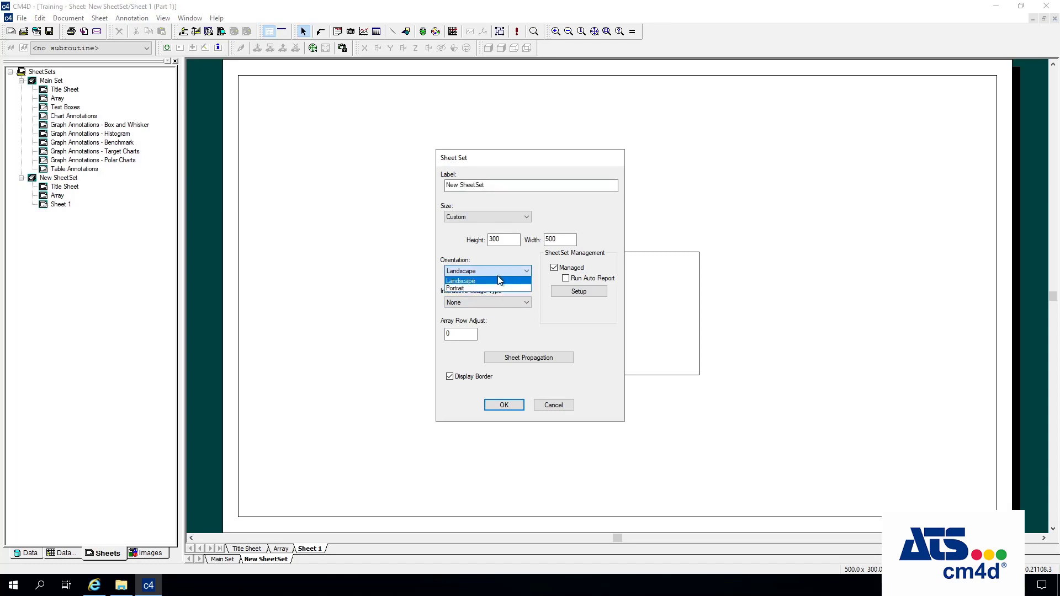
click(464, 288)
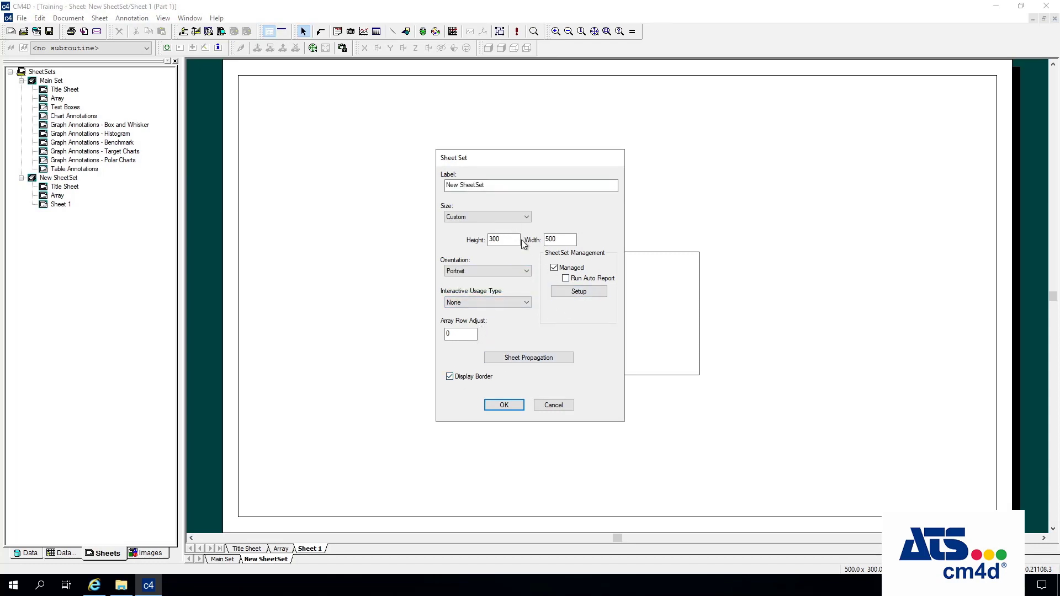
click(525, 216)
click(469, 229)
click(503, 404)
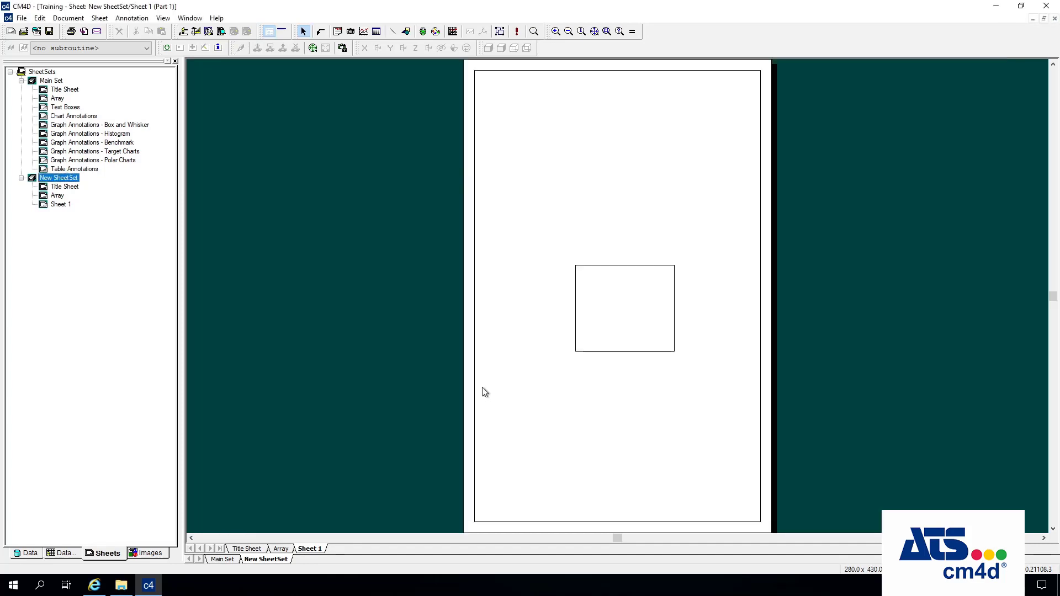
- Change the sheet size of New SheetSet to ANSI A, keeping the Portrait orientation
right_click(67, 180)
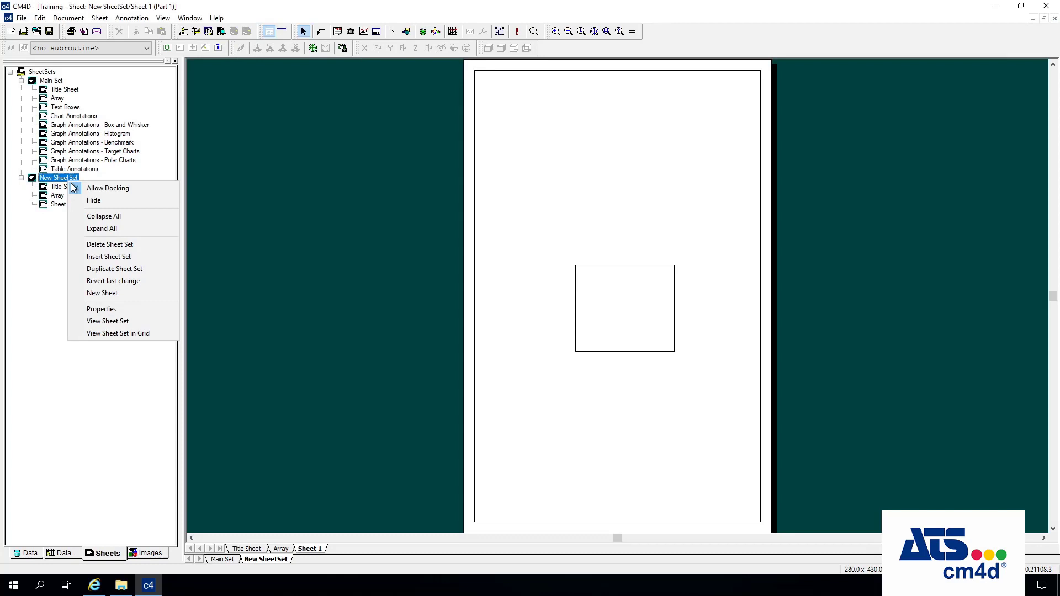
click(116, 308)
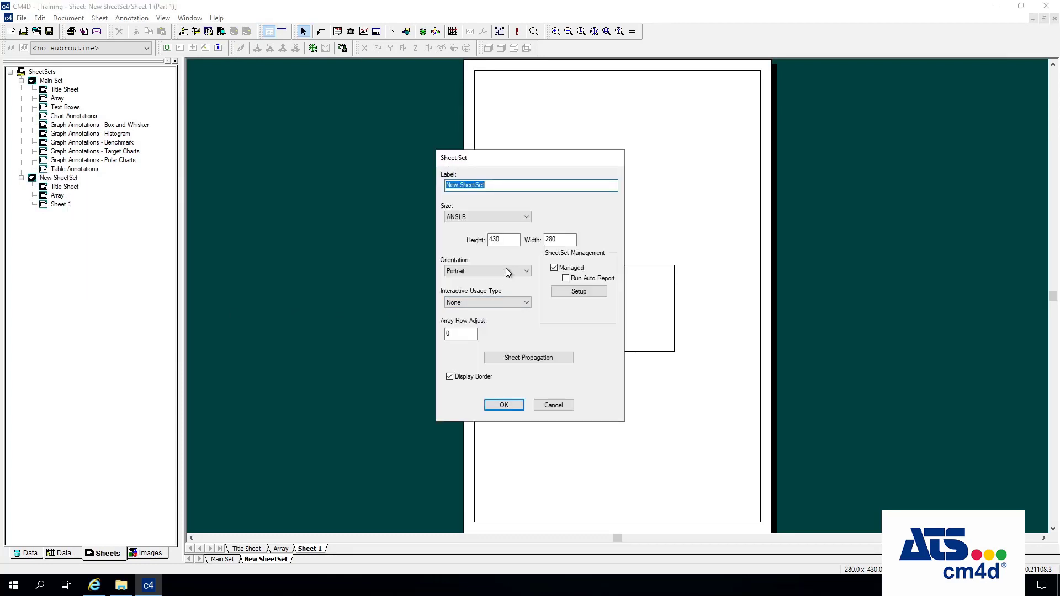
click(514, 215)
click(492, 296)
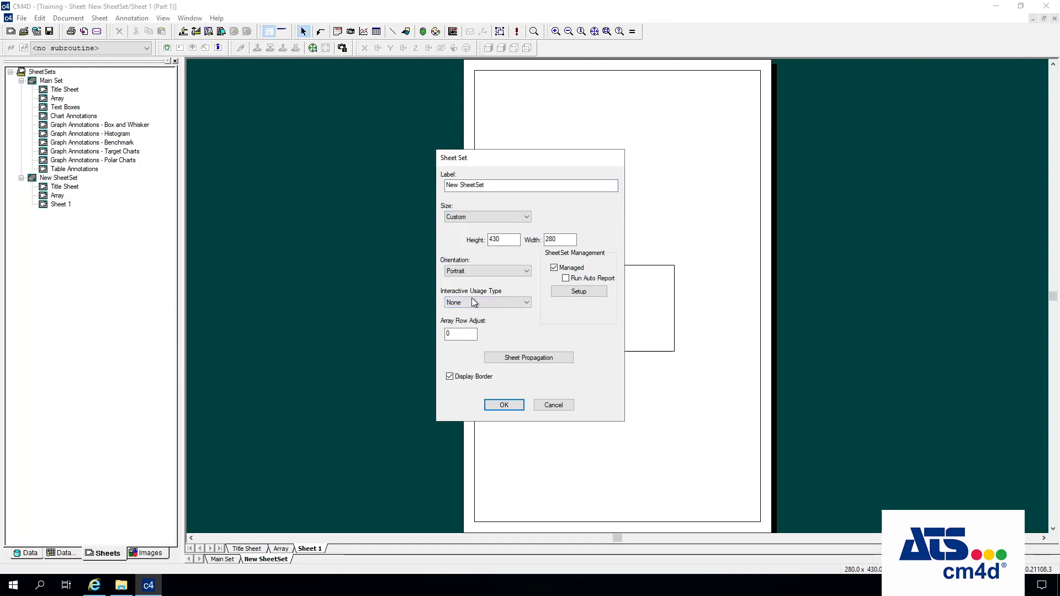
click(476, 268)
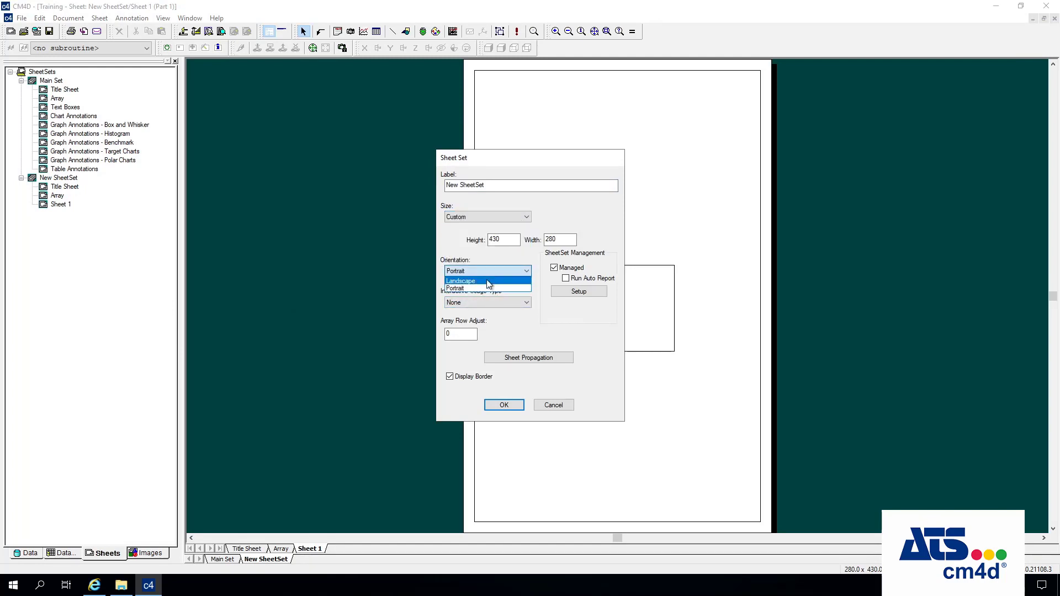
click(500, 220)
click(477, 220)
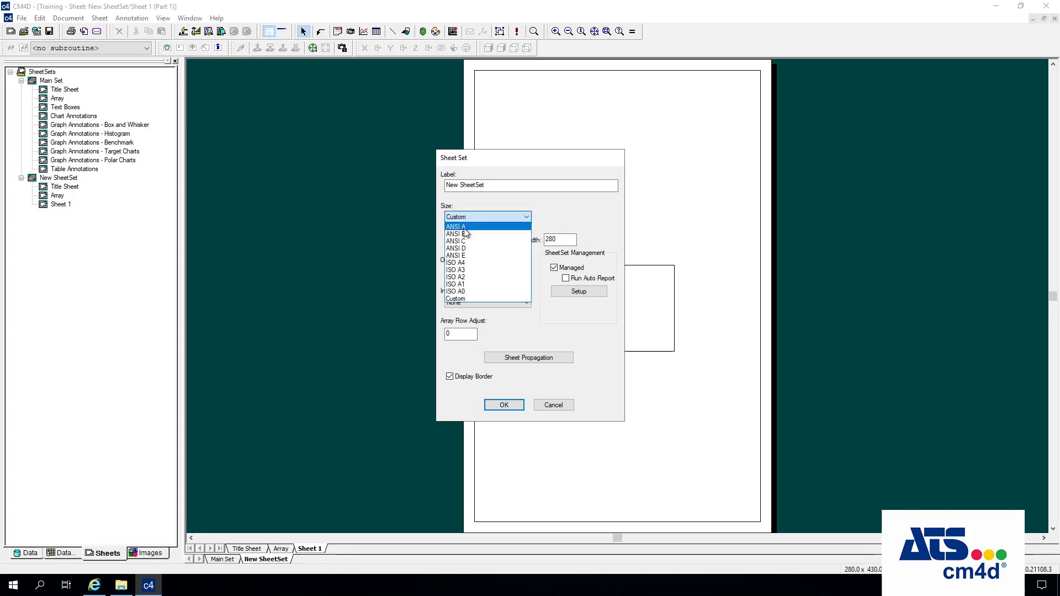
click(476, 227)
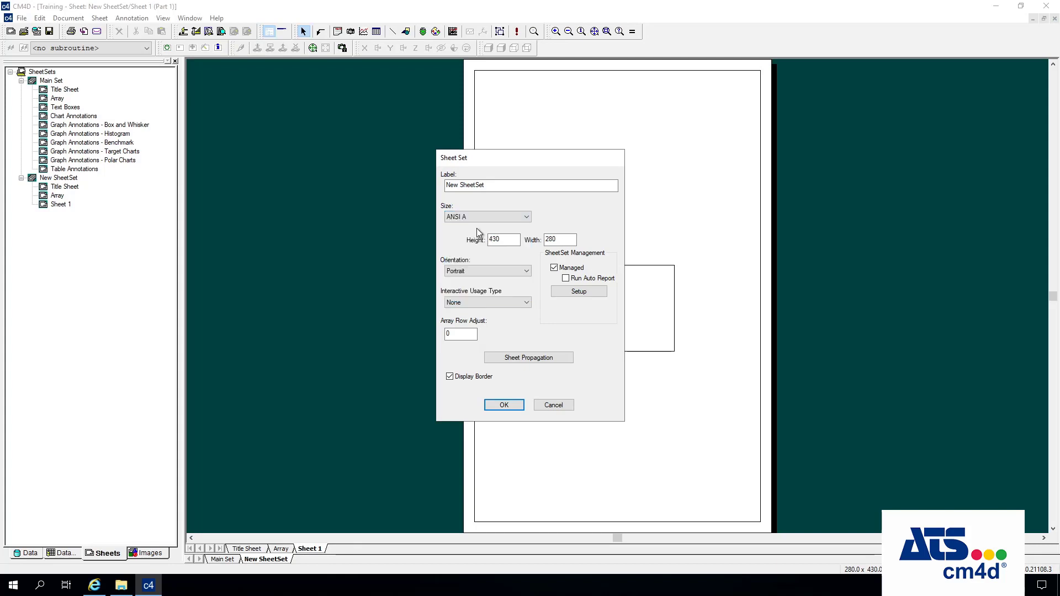
click(493, 271)
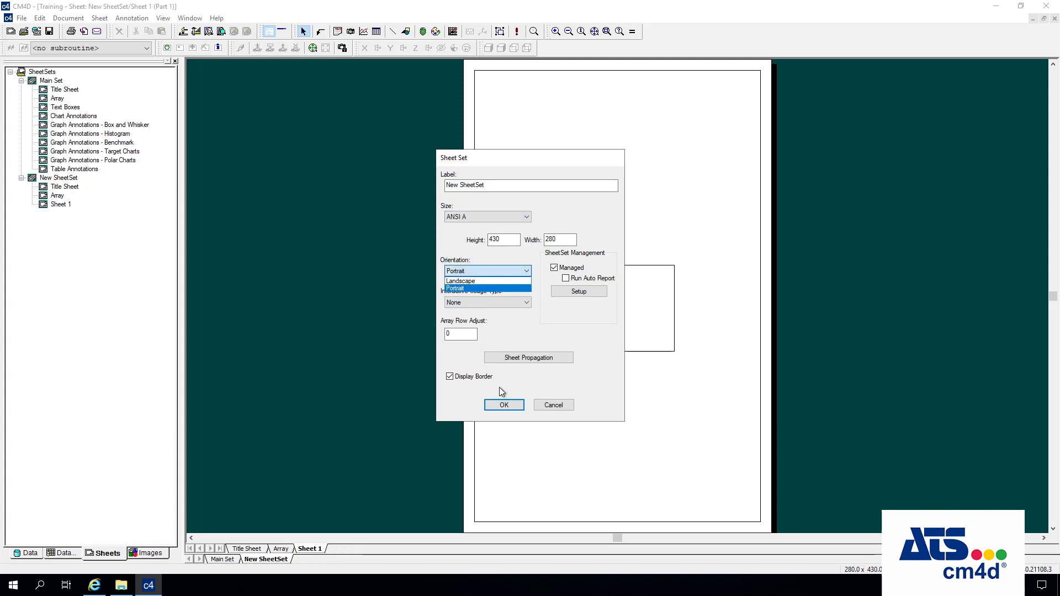
click(493, 375)
click(504, 405)
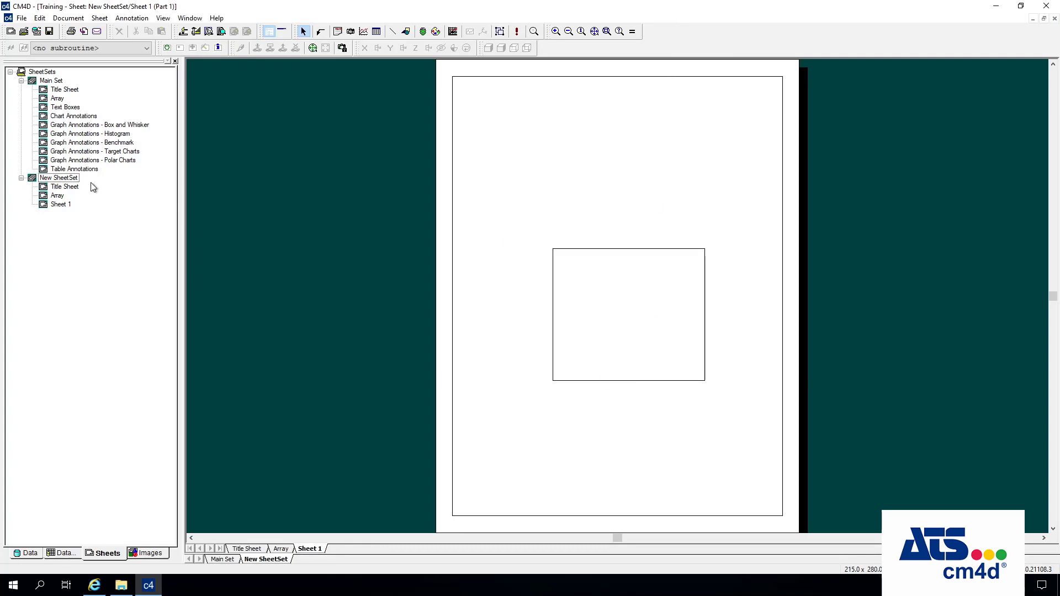
- Examine the size and Interactive Usage Type options in New SheetSet's properties and close them without changes
double_click(59, 178)
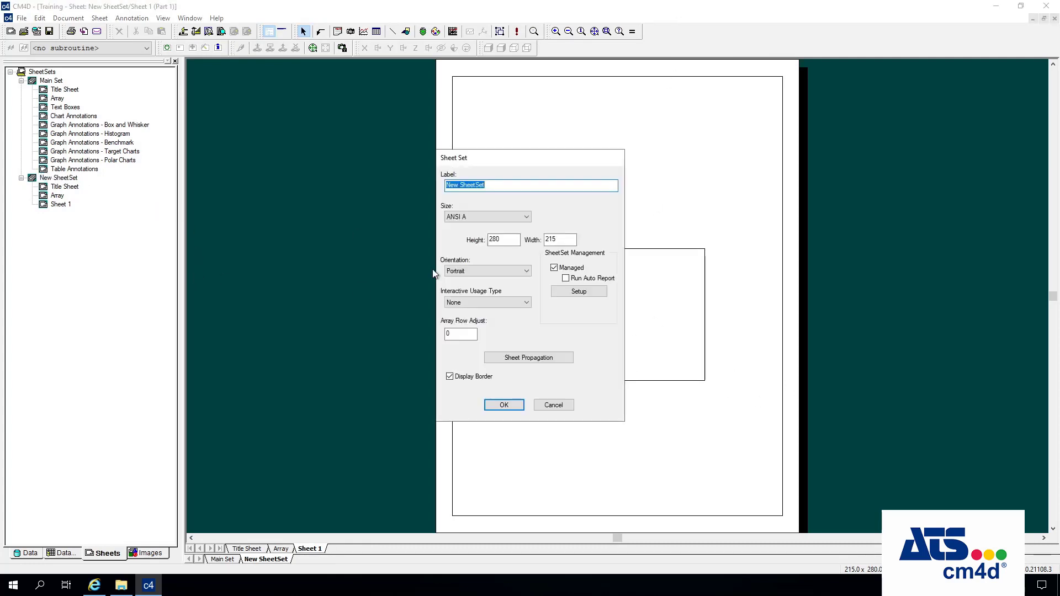
click(496, 217)
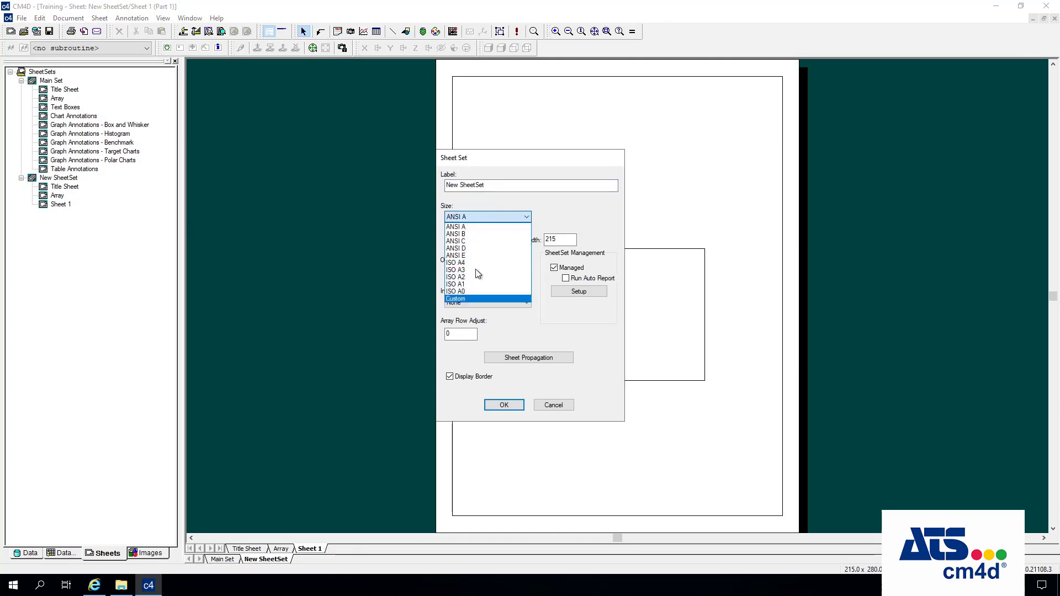
click(486, 227)
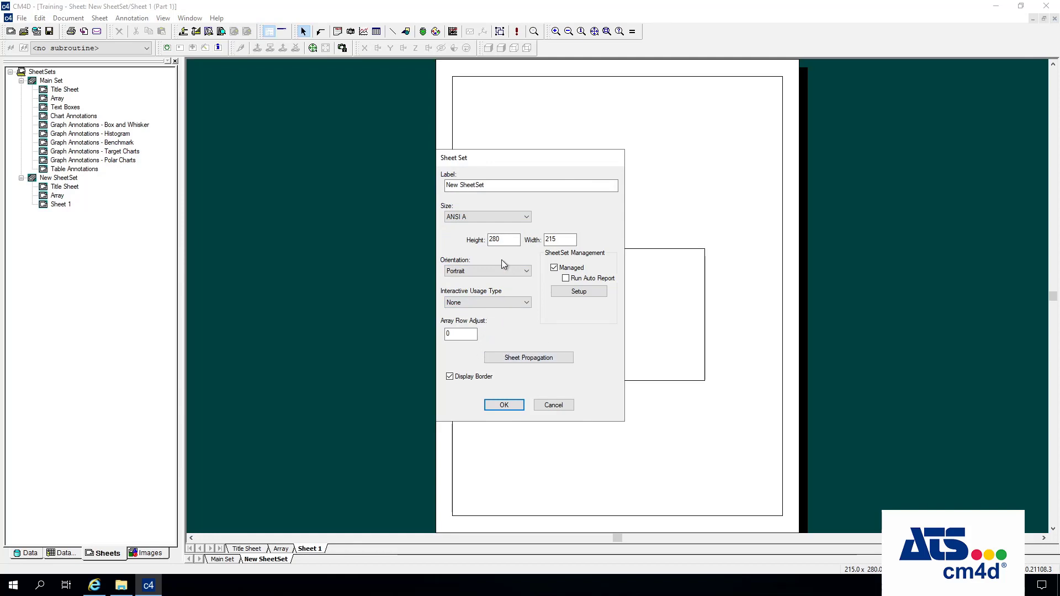
click(497, 302)
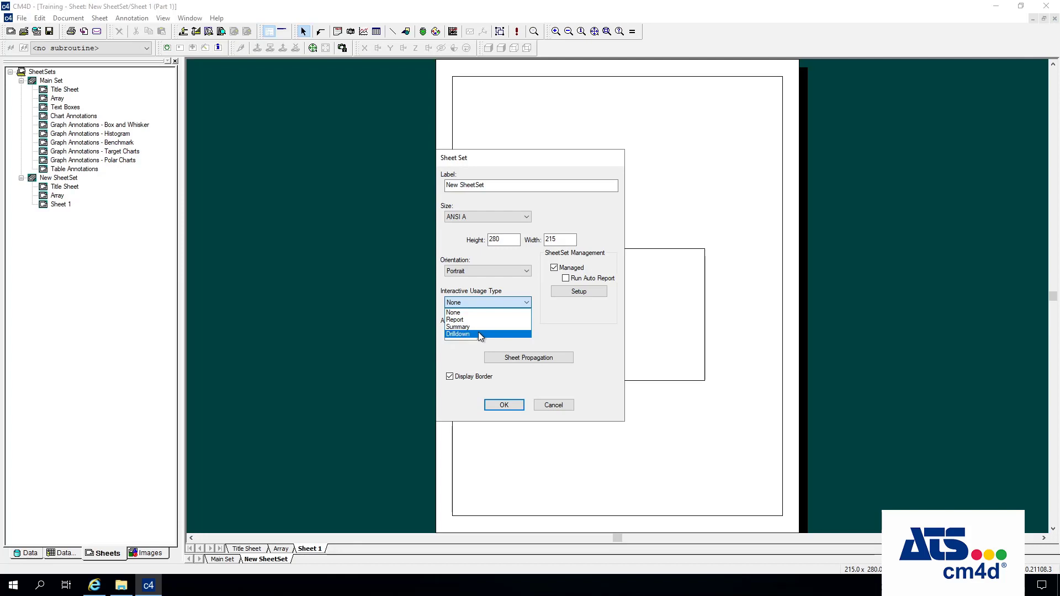
click(565, 407)
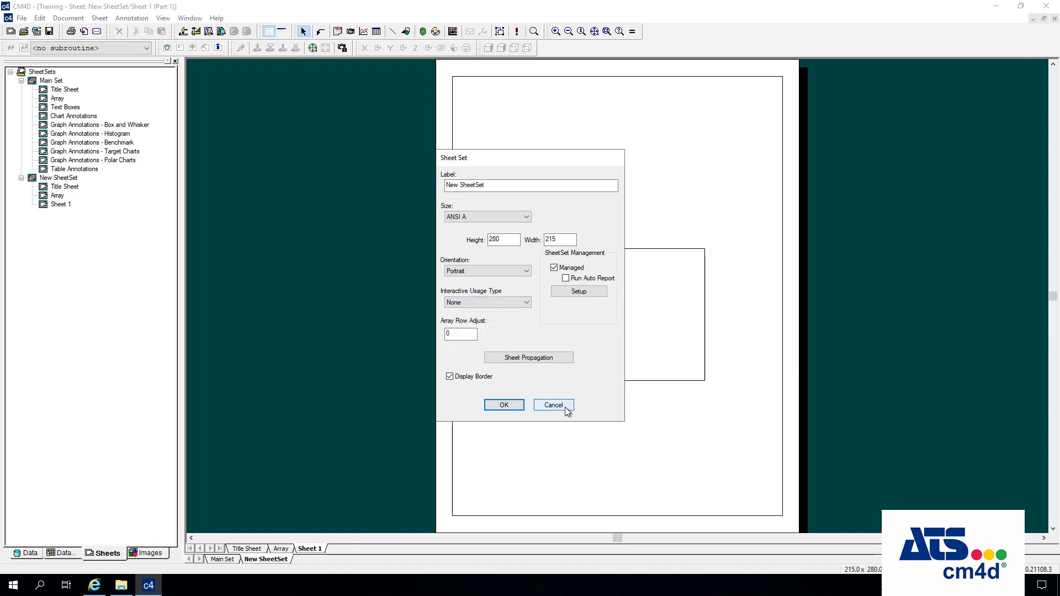
click(565, 407)
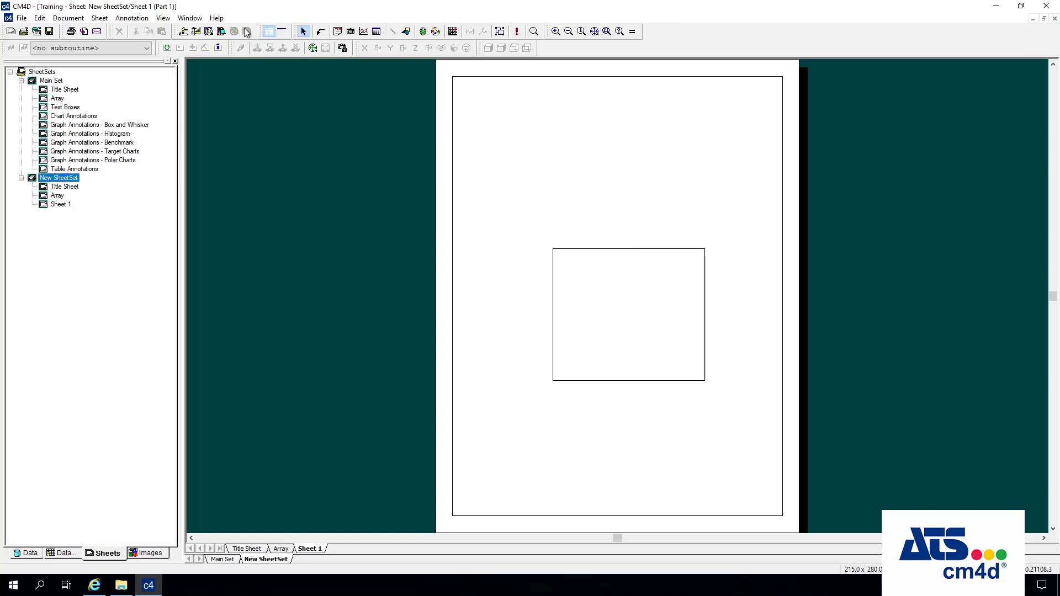
- Inspect the Link Sheet and Linked Report commands available for the rectangle on Sheet 1
click(623, 304)
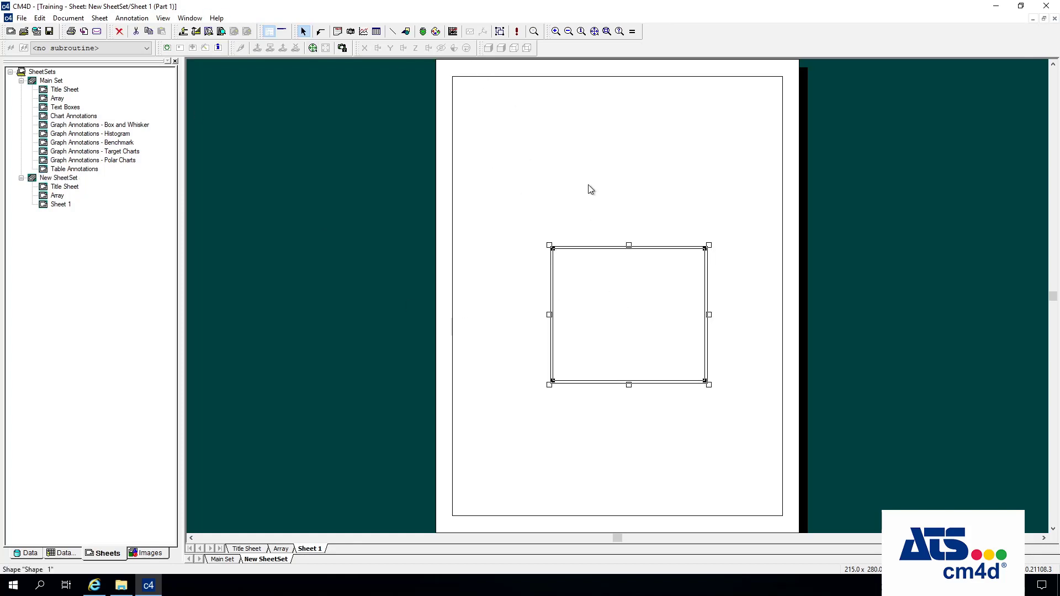
right_click(595, 276)
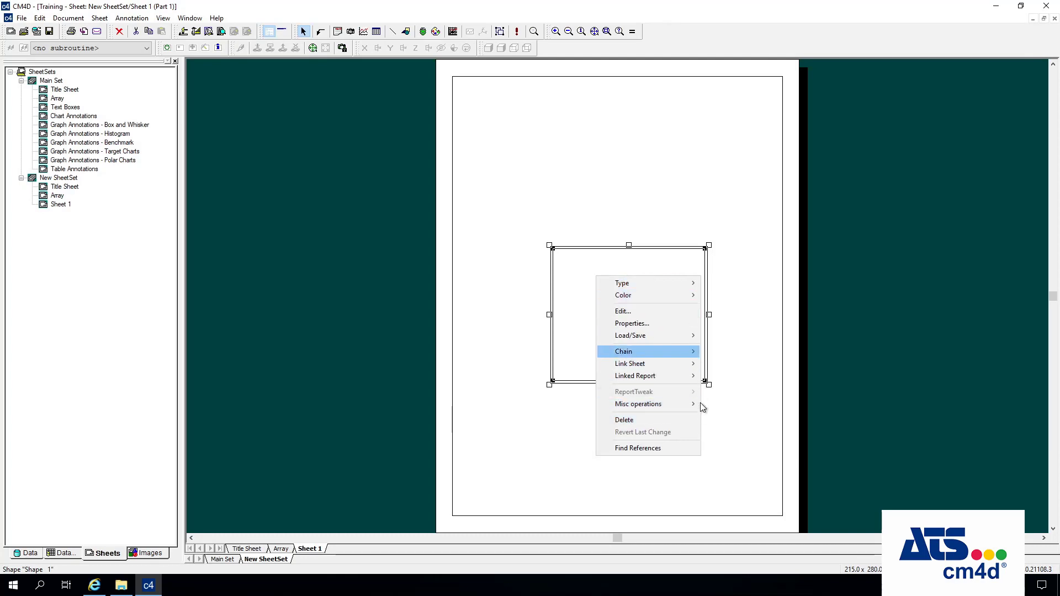
mouse_move(698, 403)
click(262, 333)
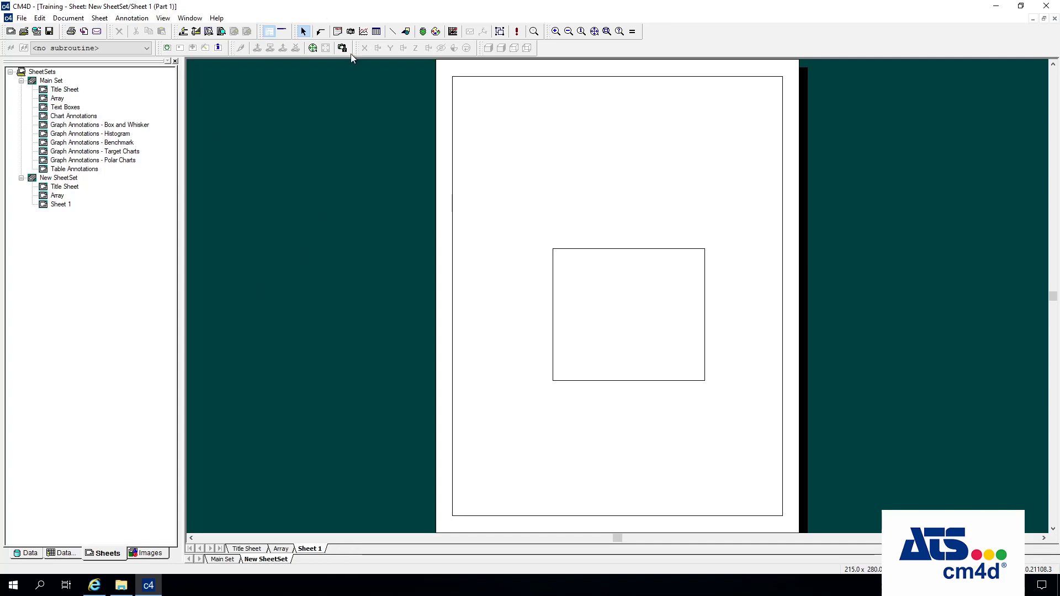
- Review the Interactive Usage Type choices of New SheetSet again and cancel its properties
right_click(66, 178)
click(114, 303)
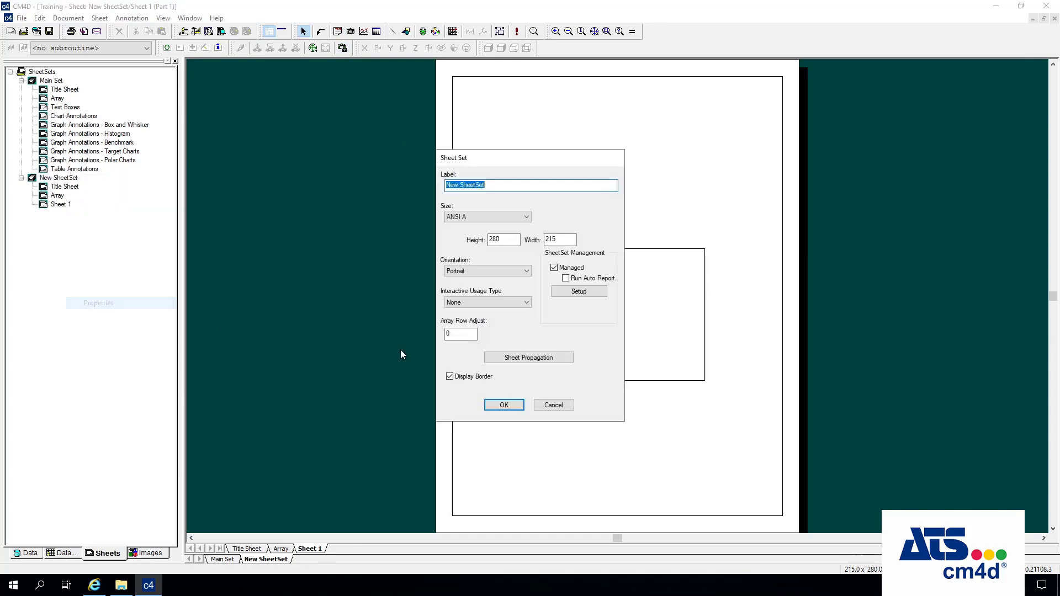
click(496, 304)
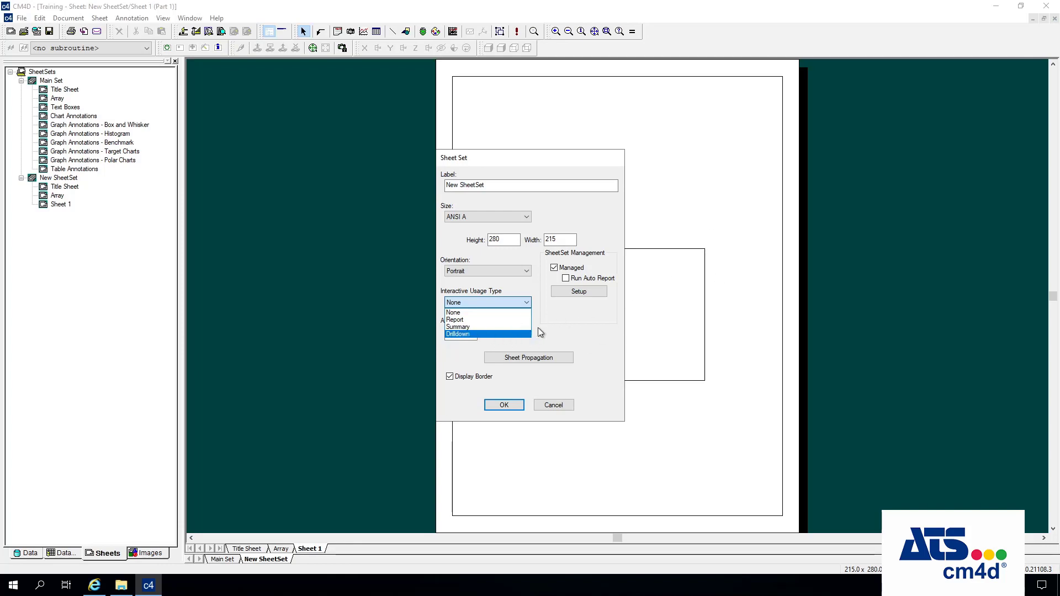
click(575, 335)
click(489, 309)
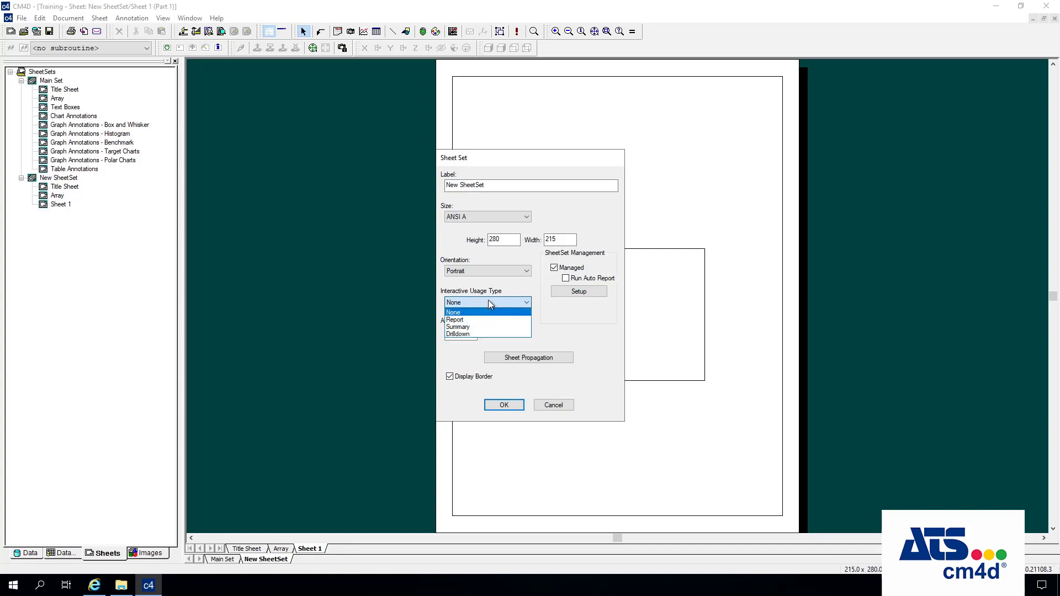
click(518, 287)
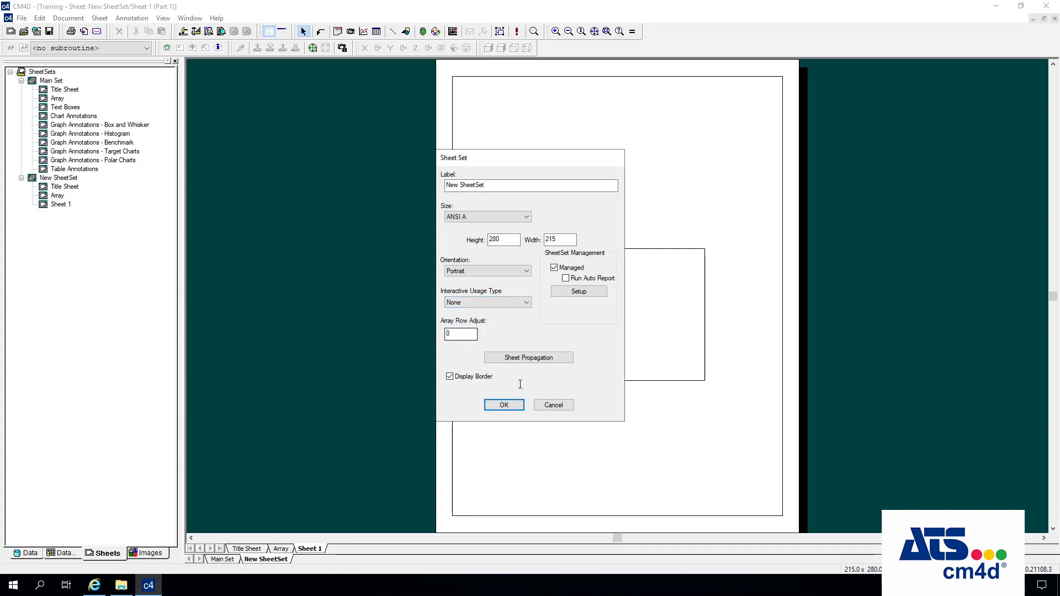
click(559, 407)
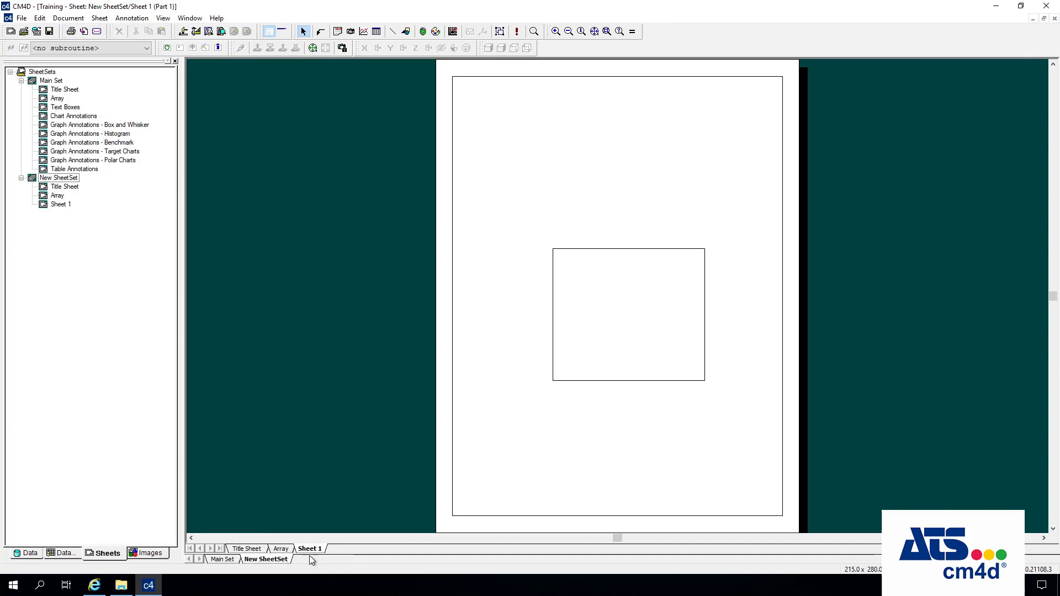
- Display the Title Sheet of Main Set
click(47, 81)
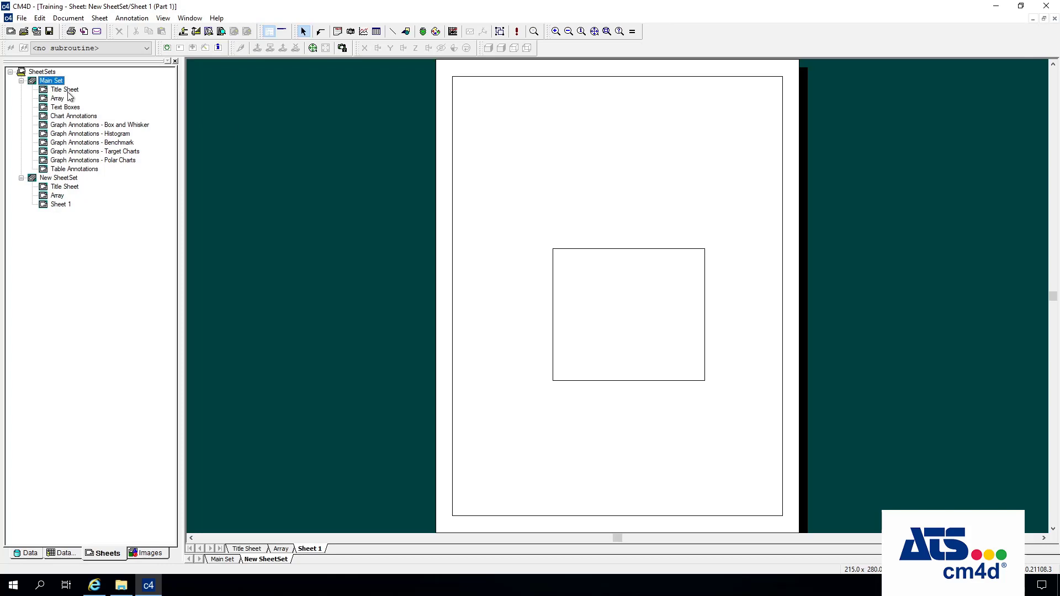
click(65, 90)
click(62, 188)
click(59, 197)
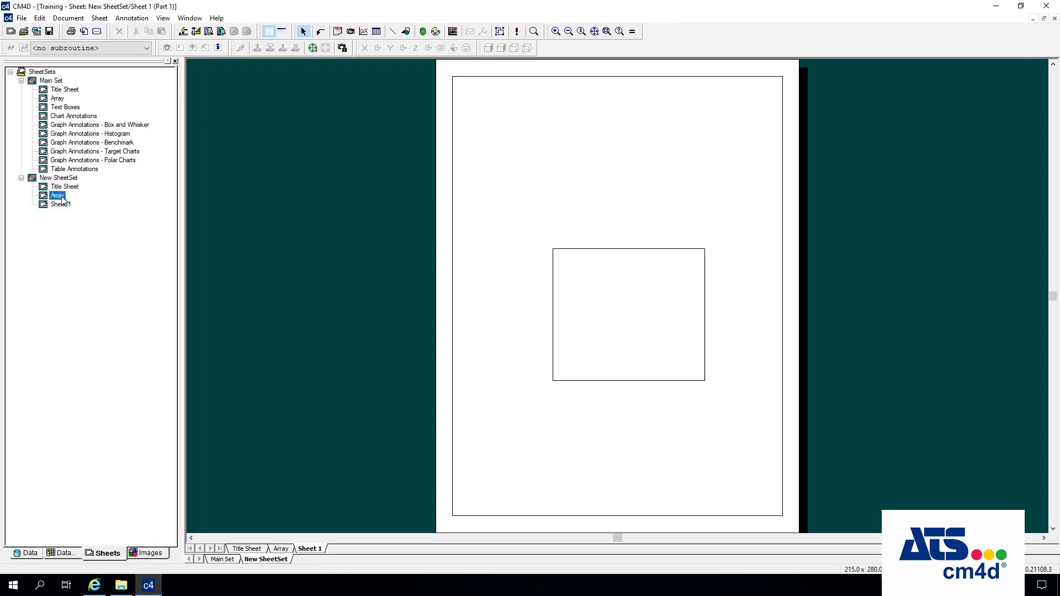
click(64, 90)
click(223, 560)
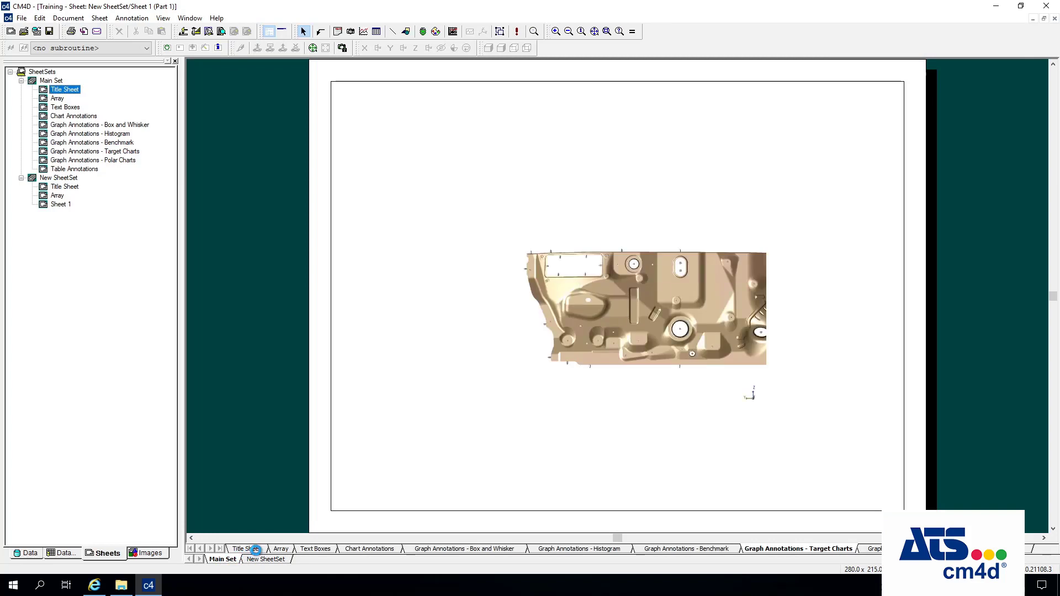
click(256, 550)
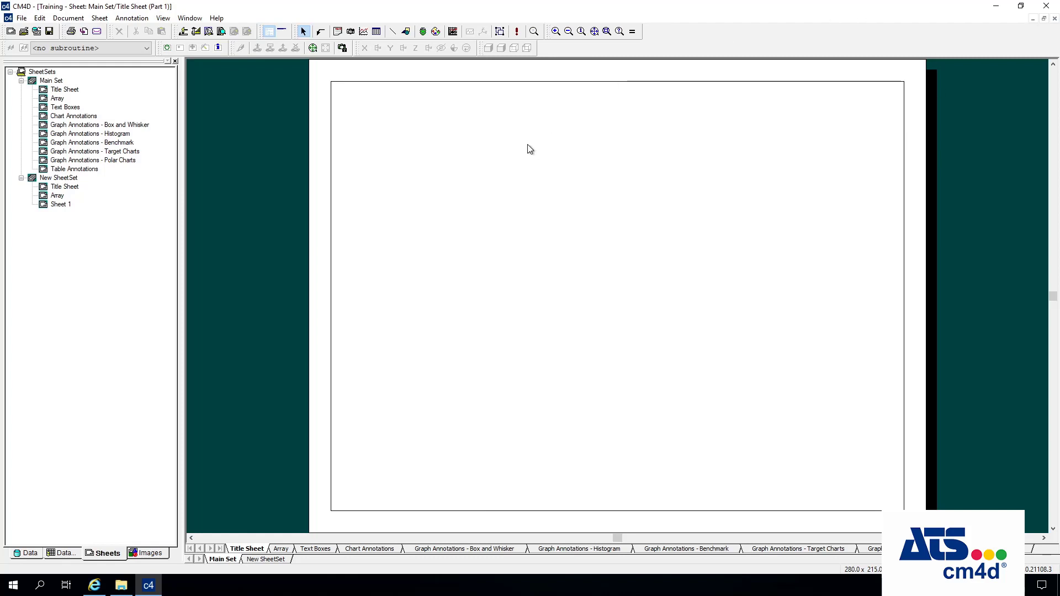
- Add a wide text annotation centred along the upper border of the Title Sheet and enter ~routine~ as its text
click(337, 31)
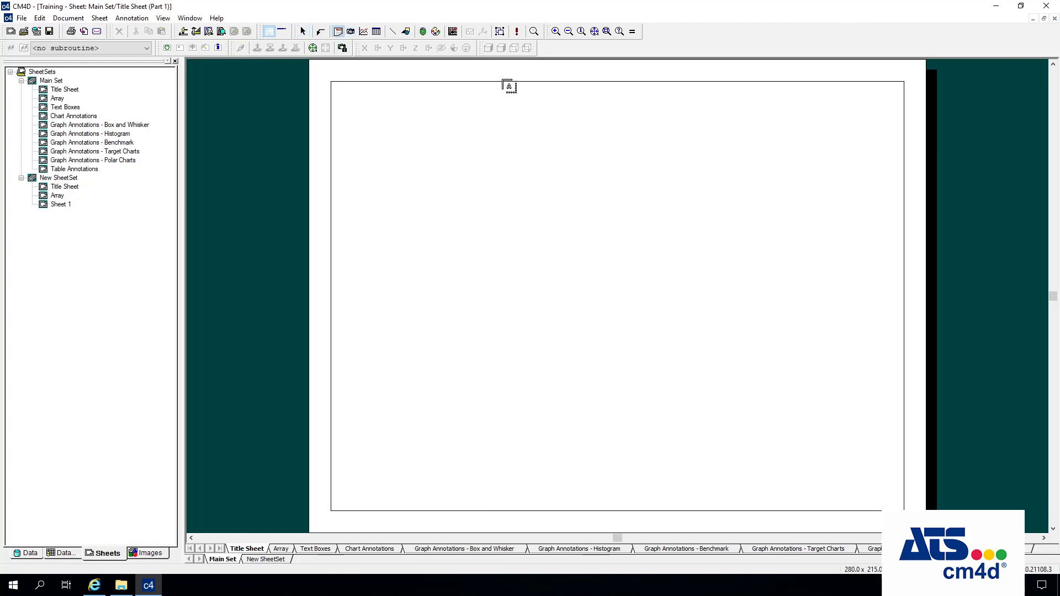
drag(504, 82, 734, 95)
right_click(628, 94)
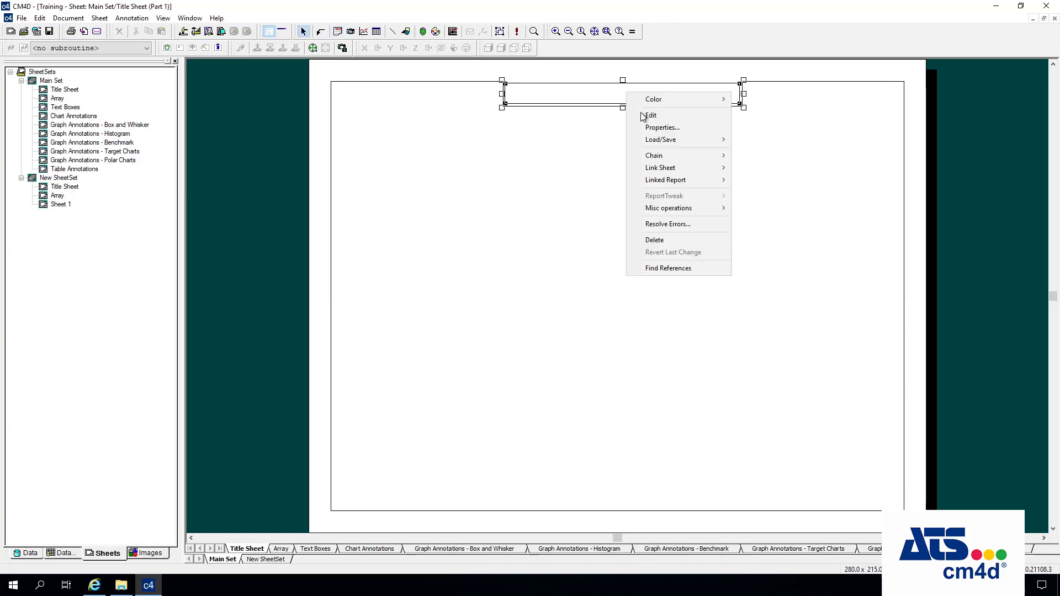
click(662, 129)
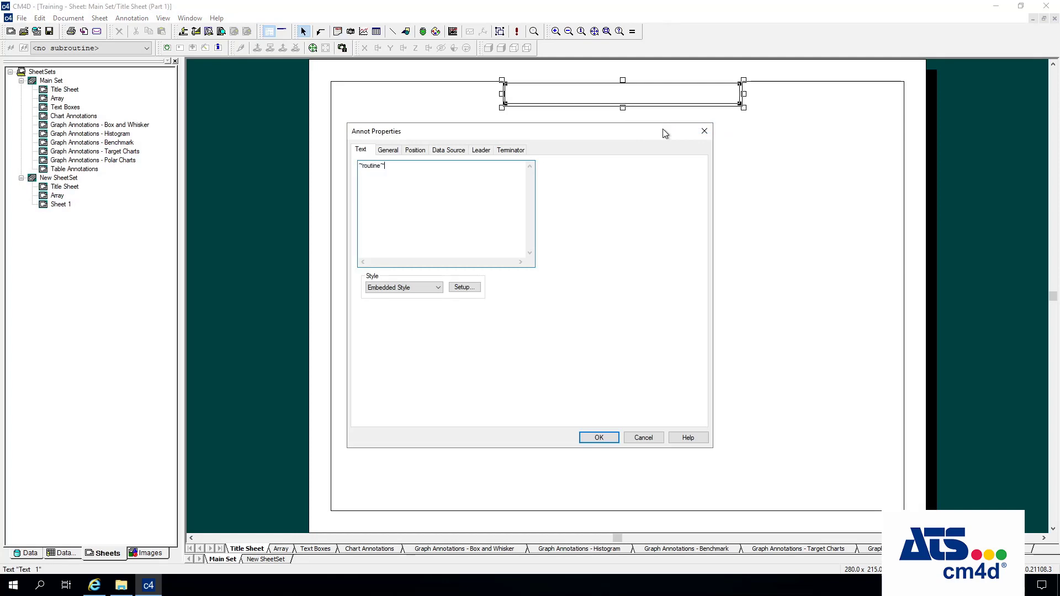
- Set the text annotation's data source to the Part 1 query and reduce the height of its box slightly
click(450, 150)
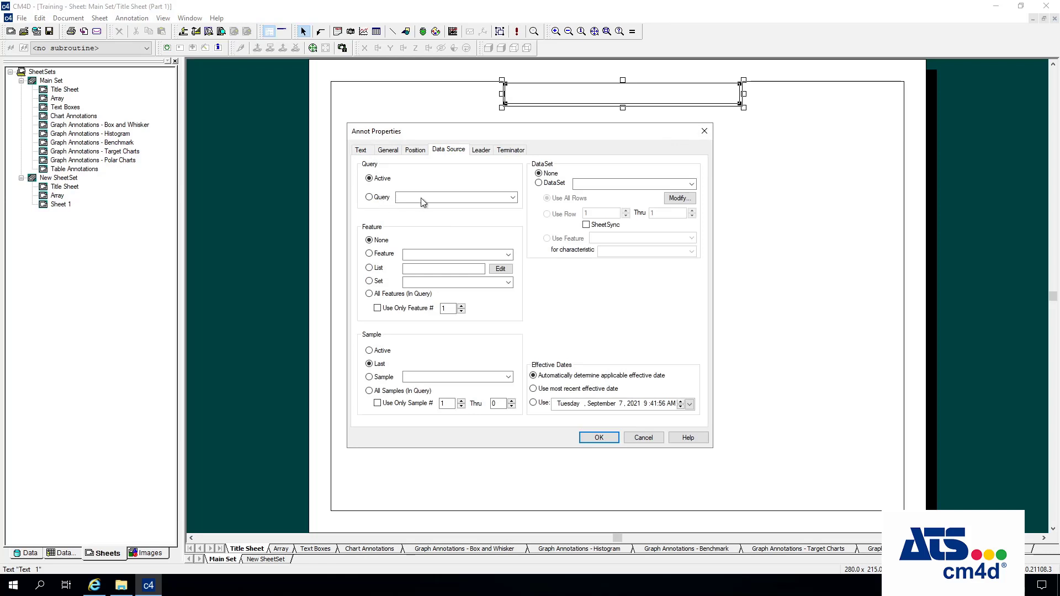
click(423, 202)
click(513, 198)
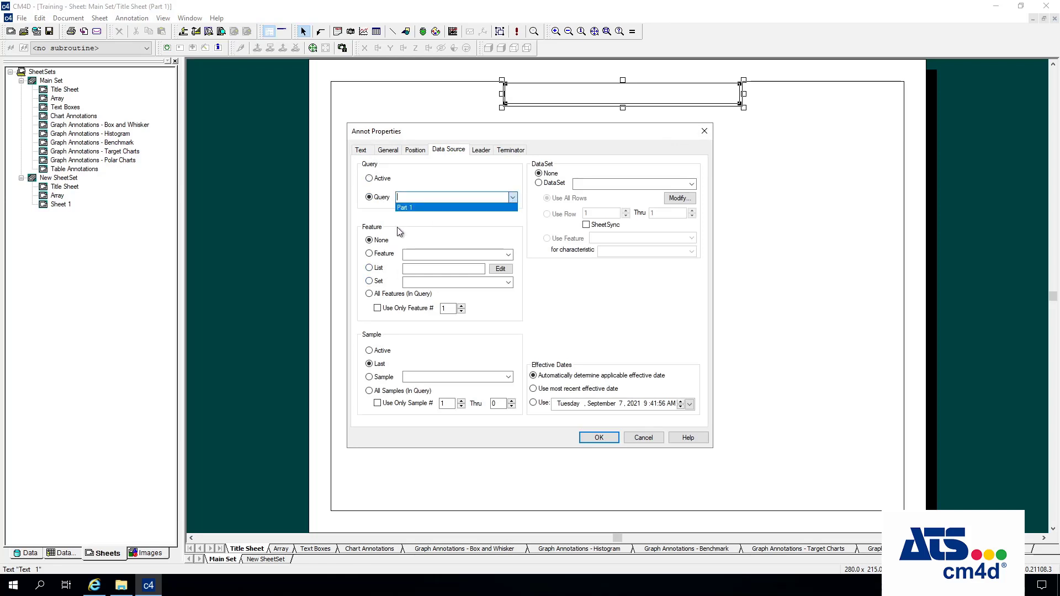
click(431, 209)
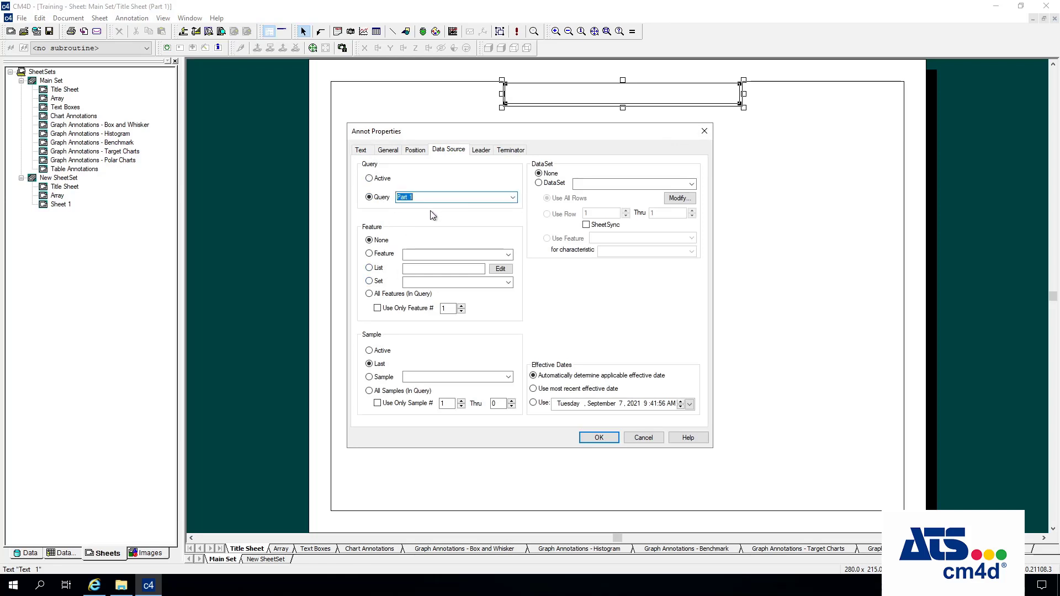
click(598, 437)
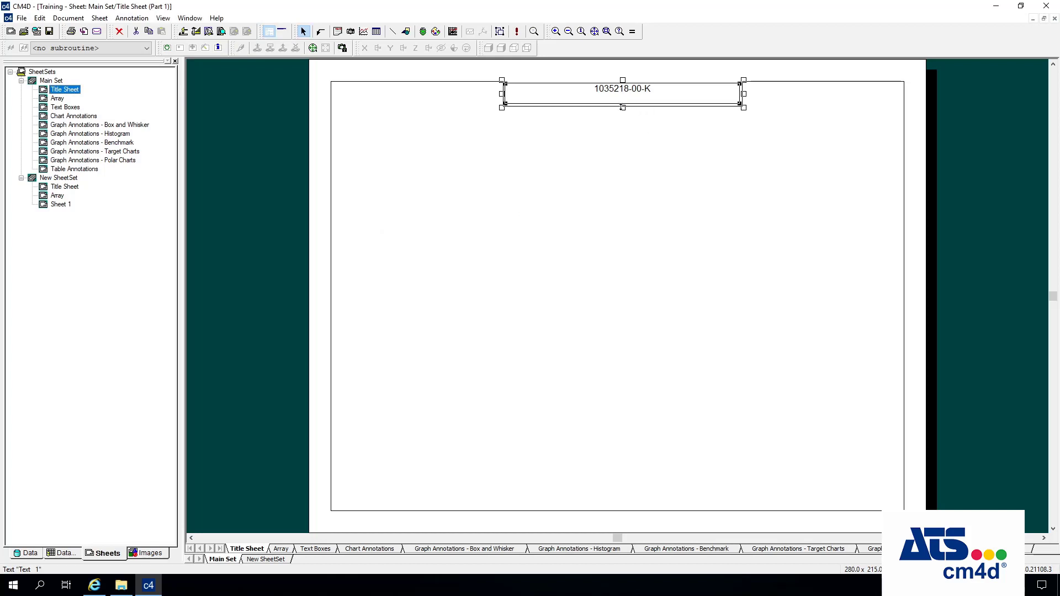
drag(622, 106, 623, 100)
click(618, 135)
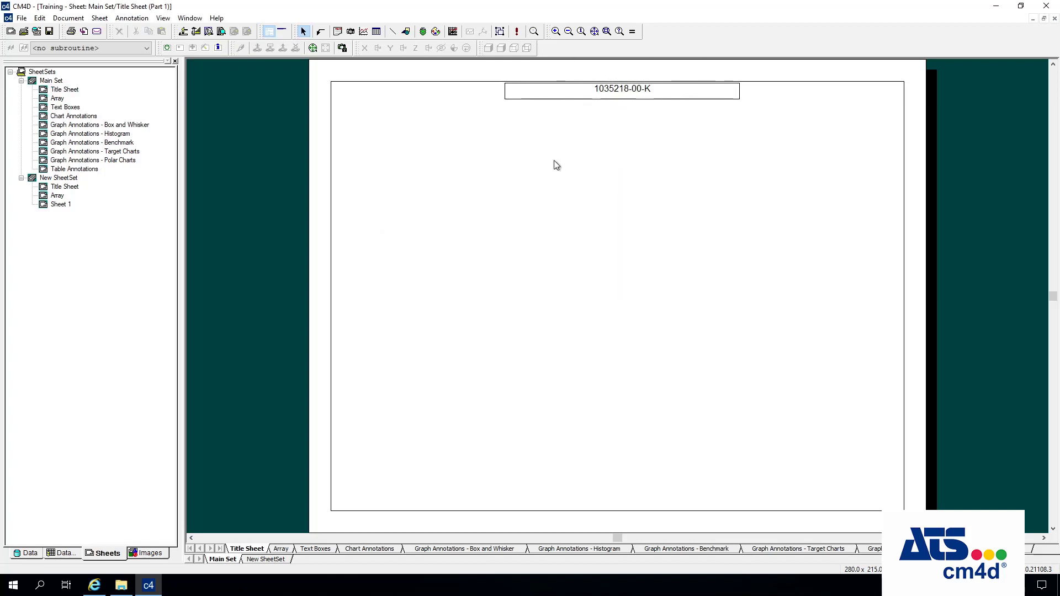
- Review the Chart Annotations, Box and Whisker and Title sheets, ending on Main Set's Array sheet
click(380, 551)
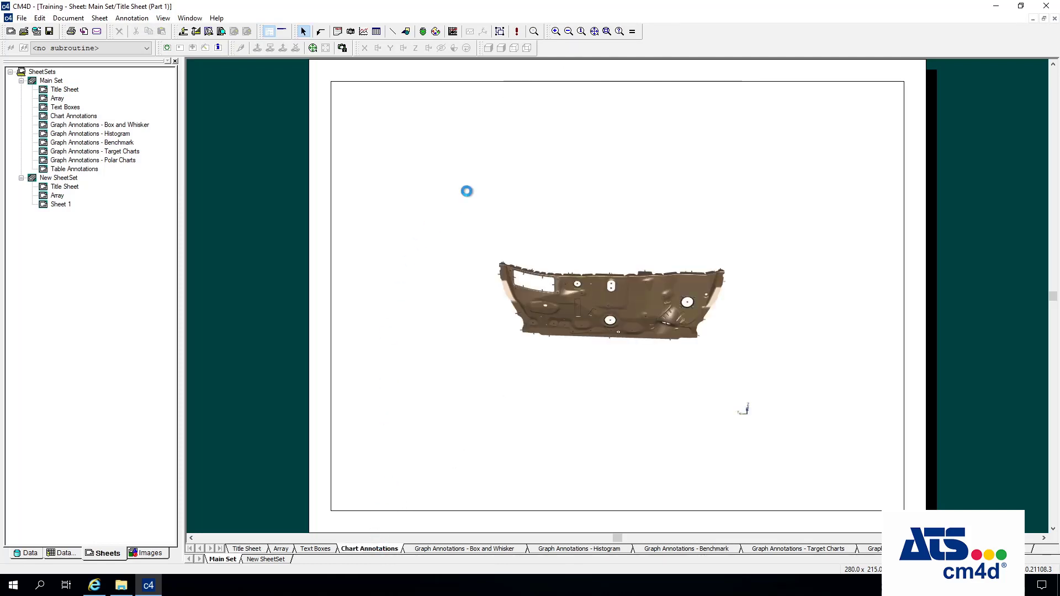
click(493, 550)
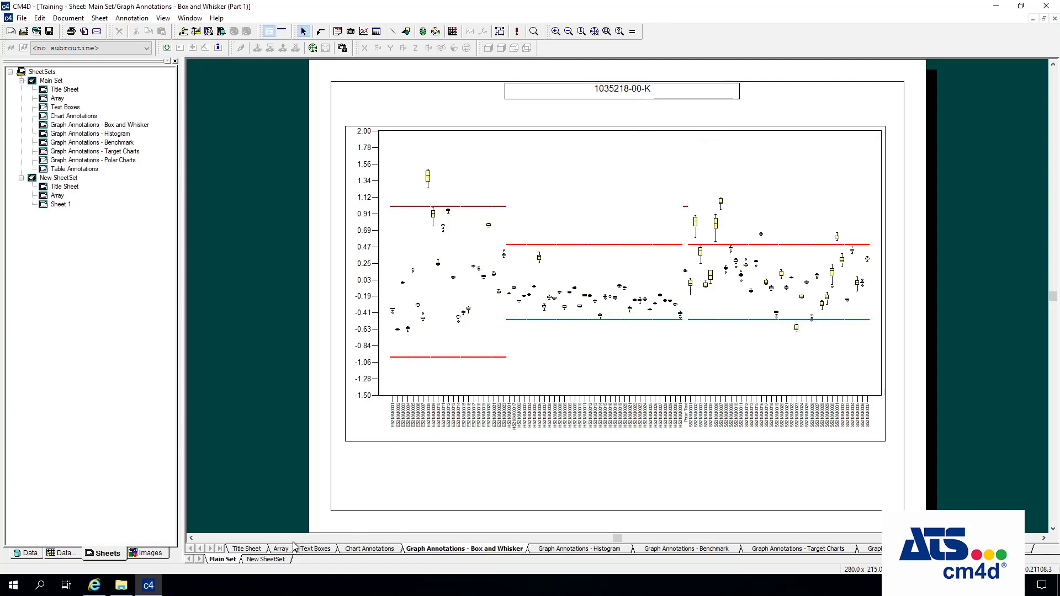
click(251, 549)
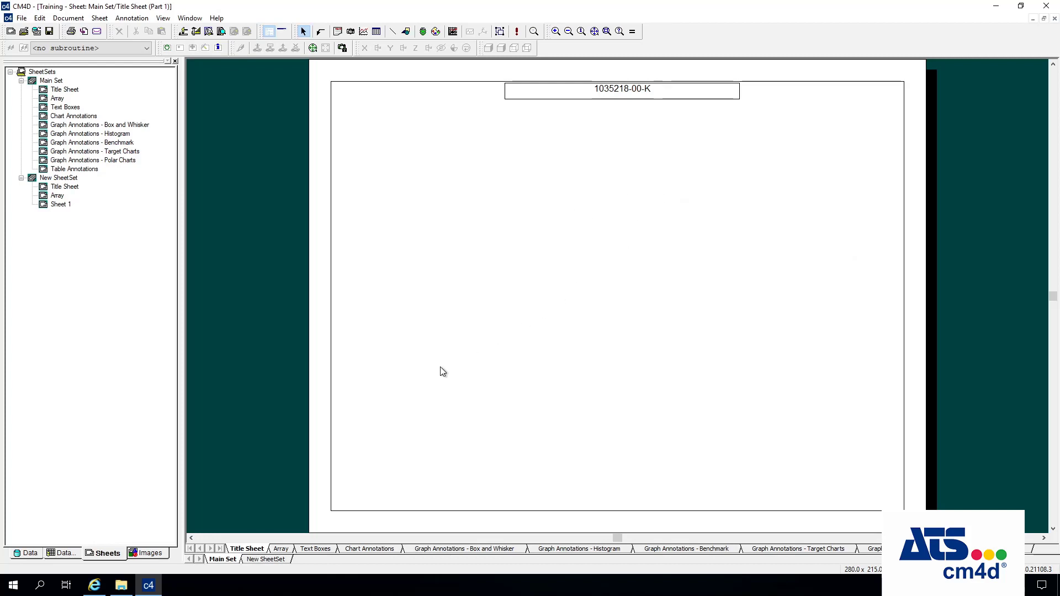
click(281, 550)
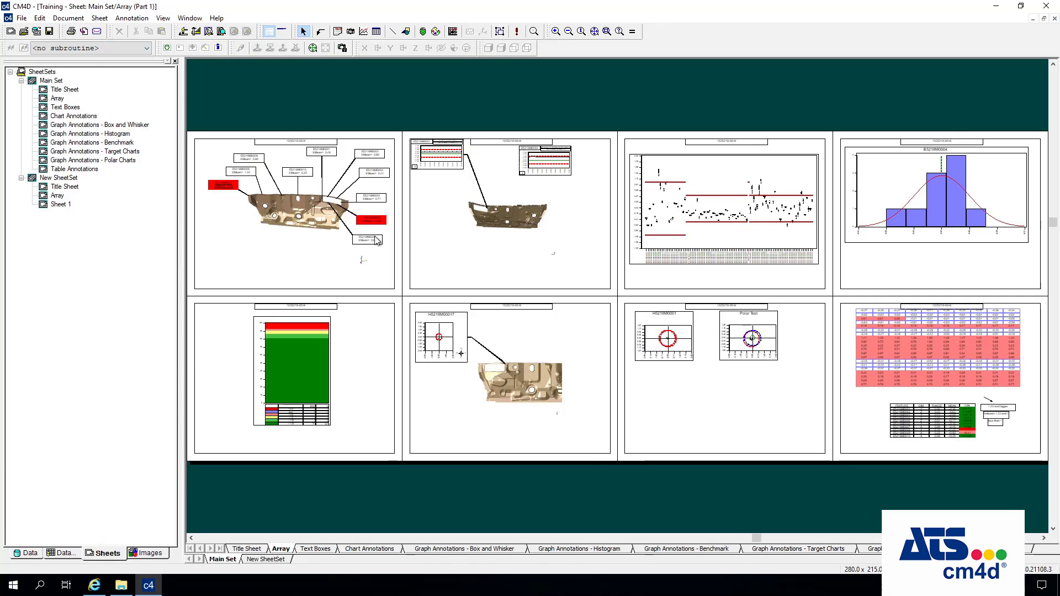
- Set Main Set's Array Row Adjust to 100
click(40, 81)
double_click(40, 81)
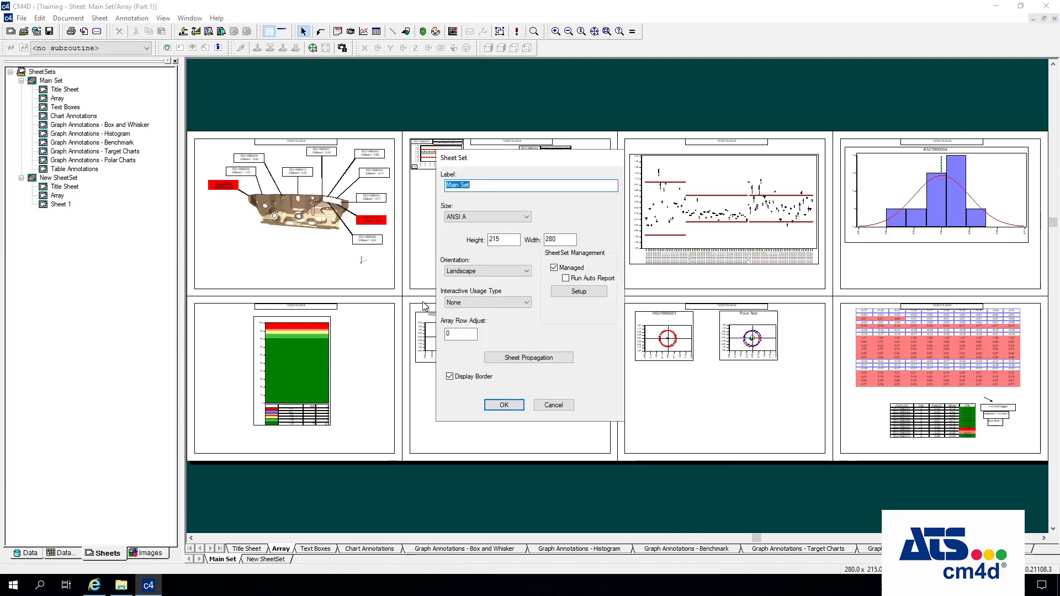
click(455, 332)
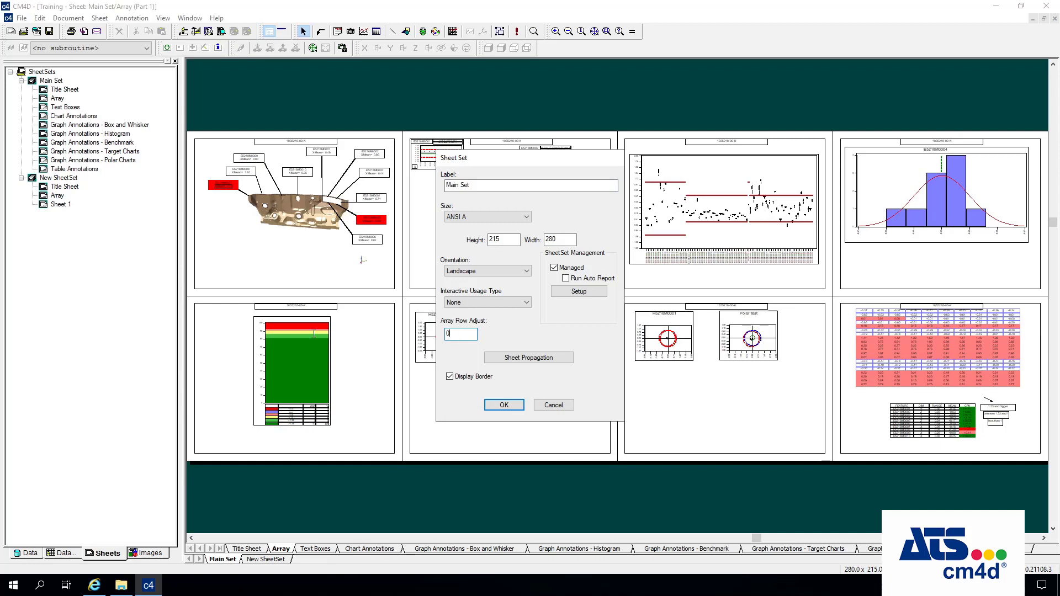
key(shift+Home)
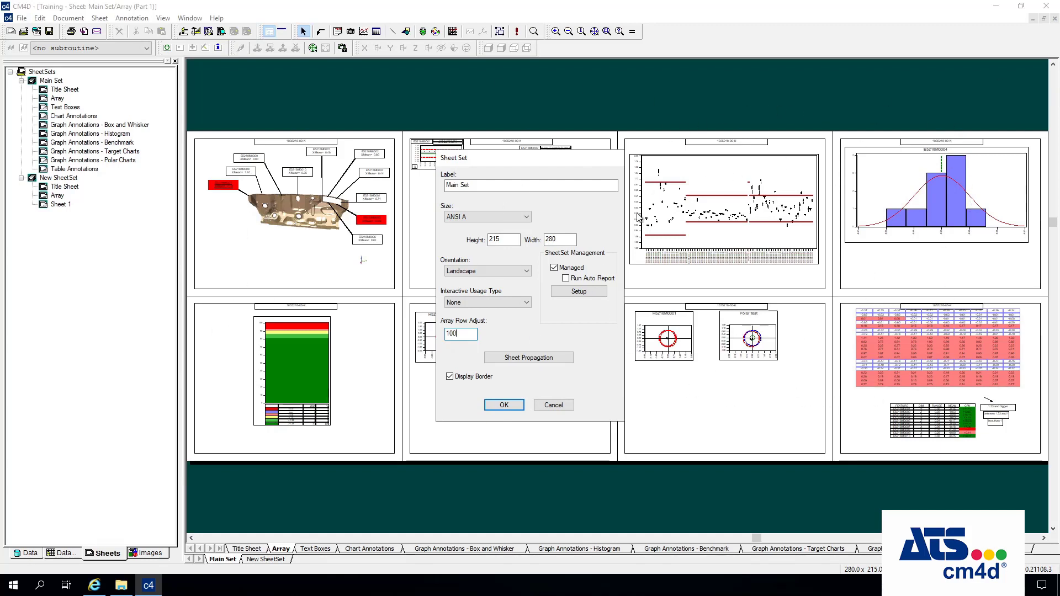
double_click(471, 338)
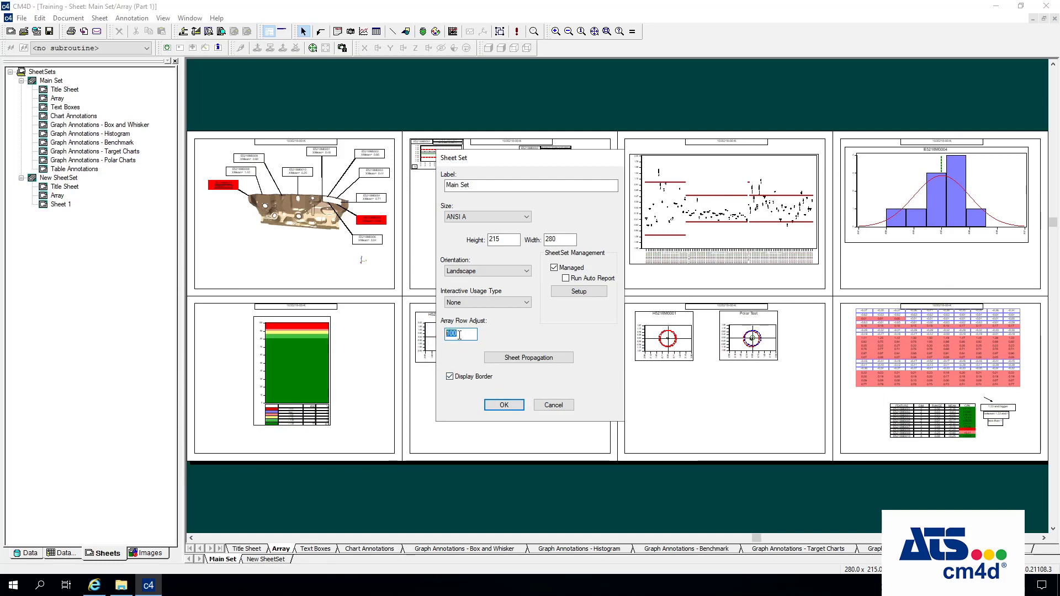
key(shift+Home)
text(200)
click(504, 405)
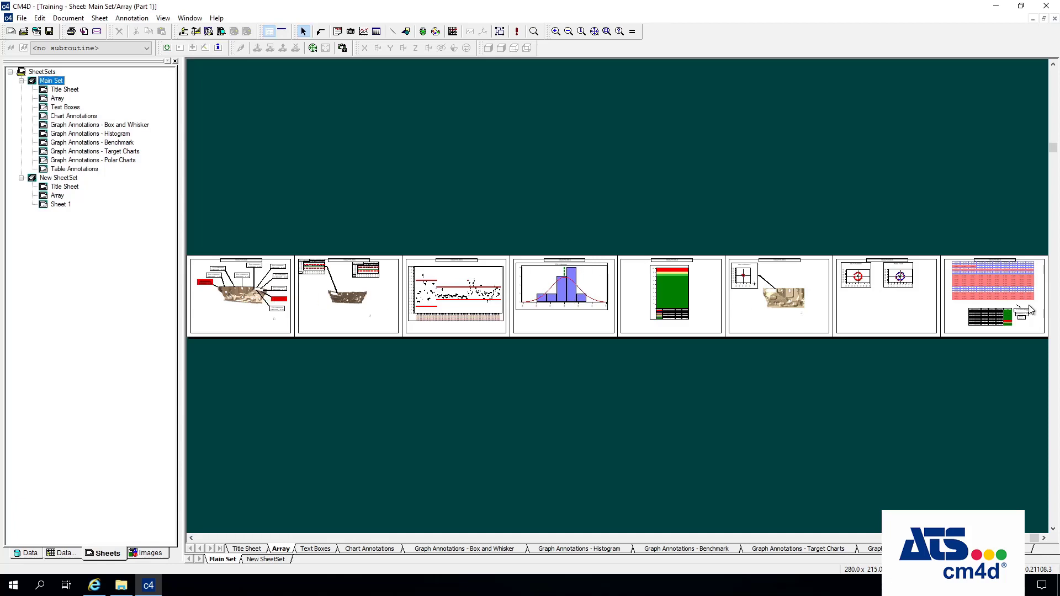
- Lower Main Set's Array Row Adjust to 4
double_click(51, 81)
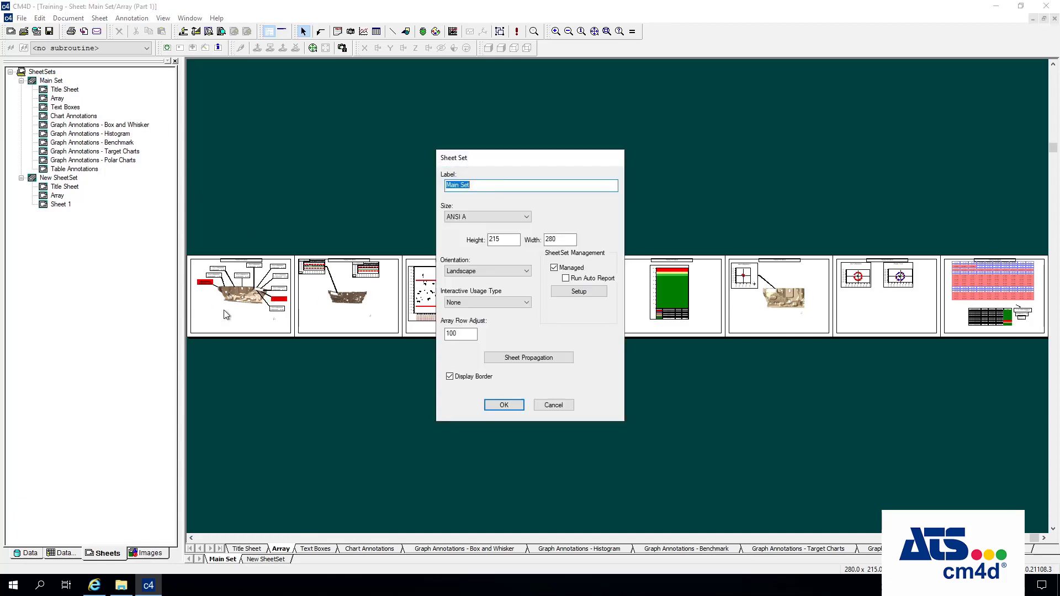
key(Tab)
key(Tab)
key(Tab)
key(Tab)
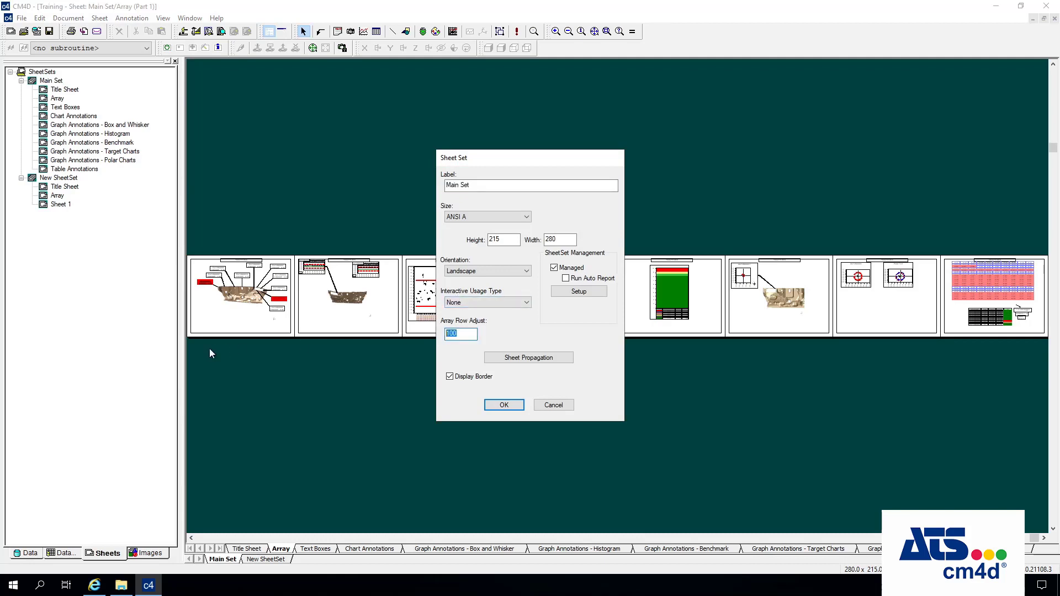
click(518, 405)
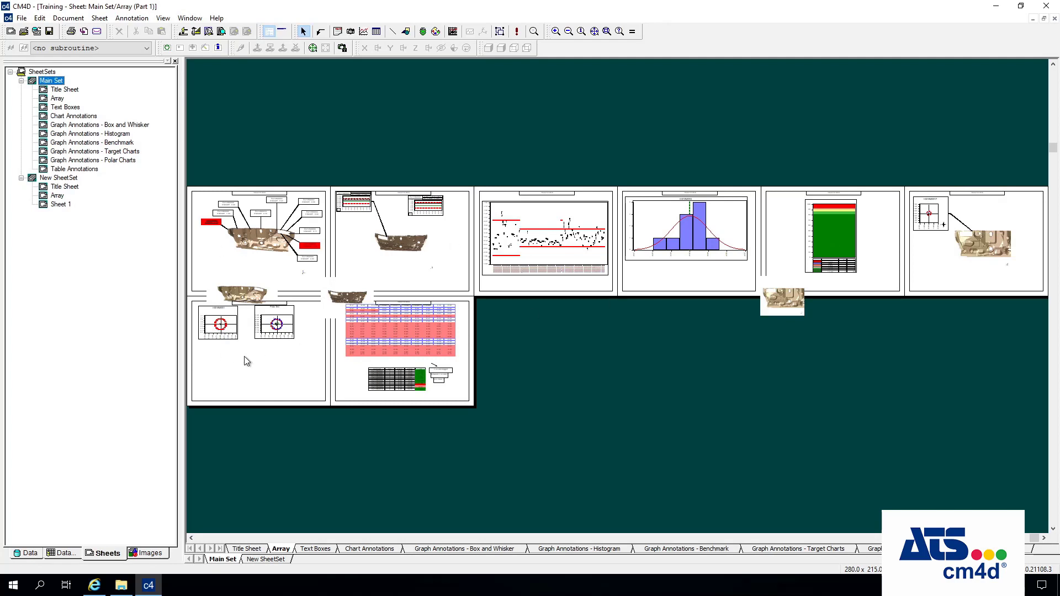
- Change Main Set's Array Row Adjust value to 5
double_click(61, 83)
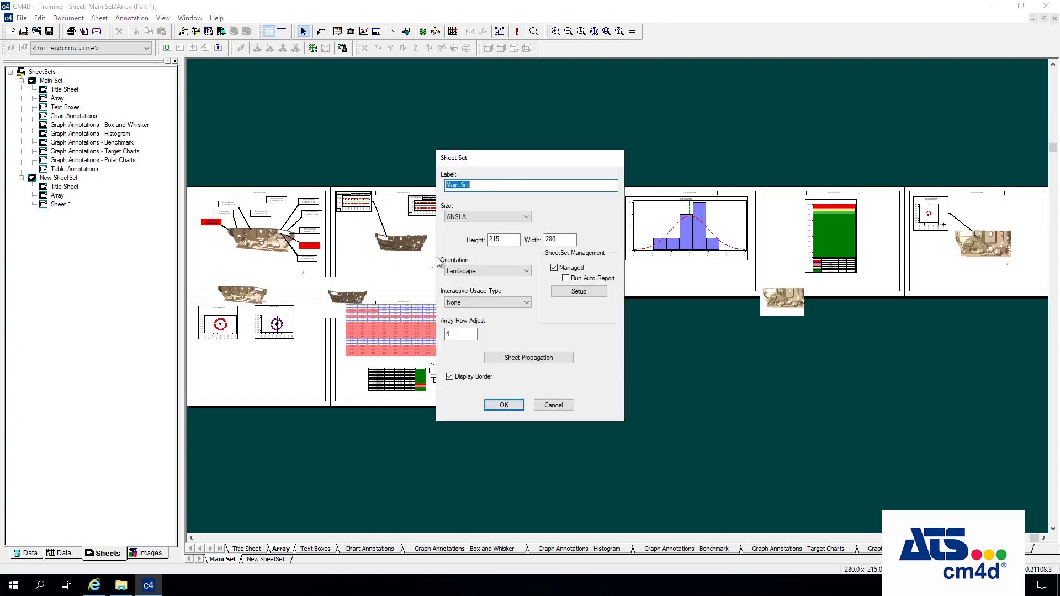
click(462, 335)
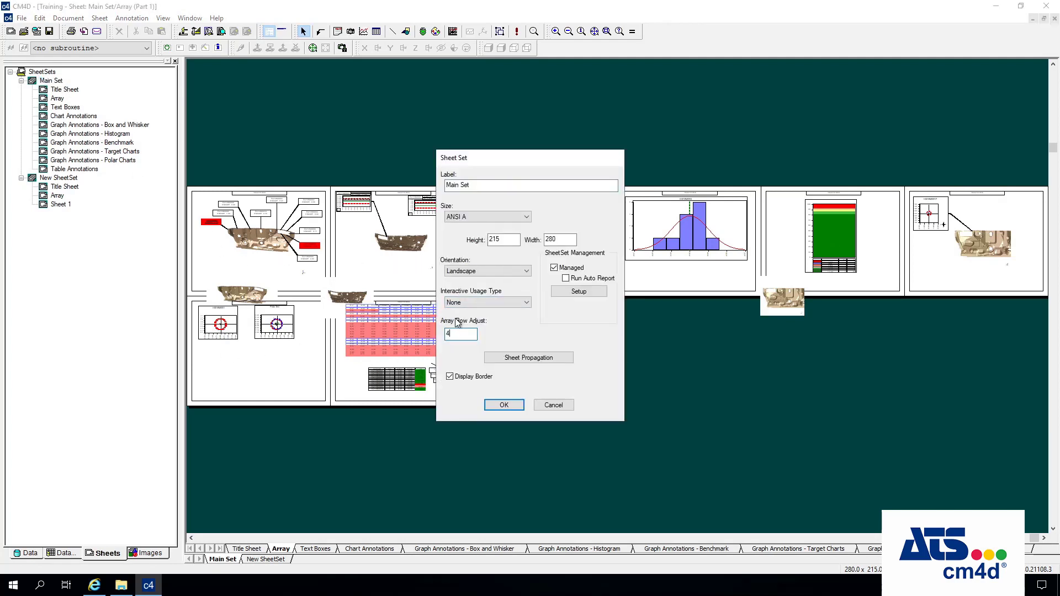
click(503, 404)
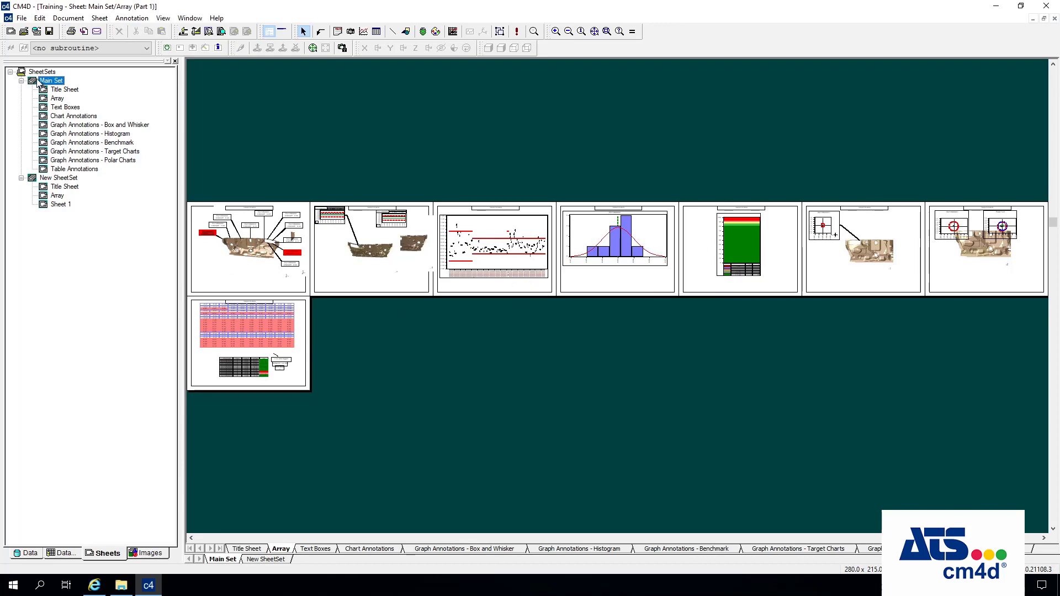
- Set the Array Row Adjust of Main Set to 3
double_click(51, 82)
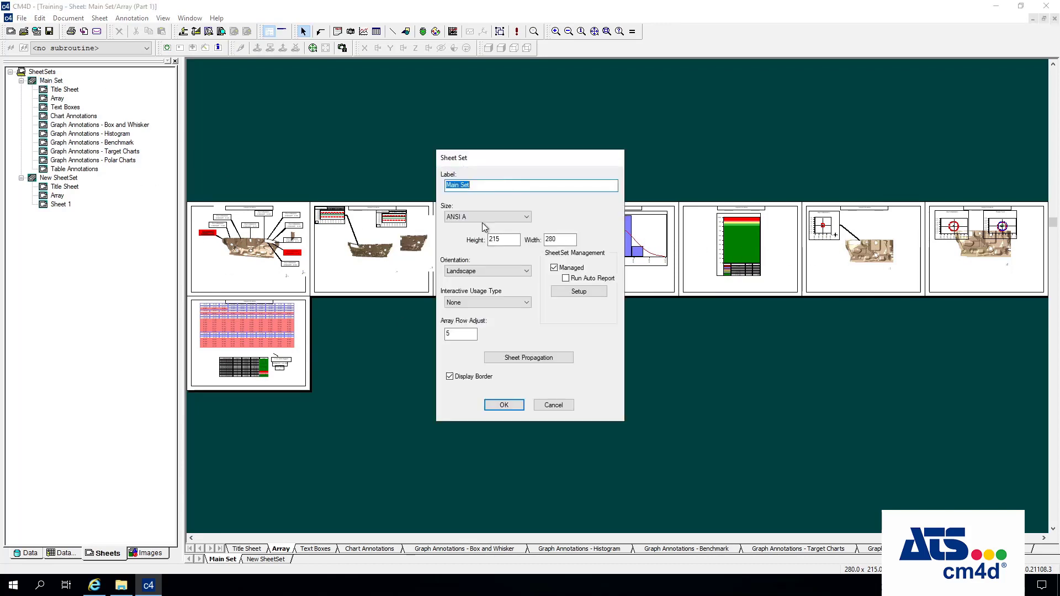
double_click(460, 333)
text(3)
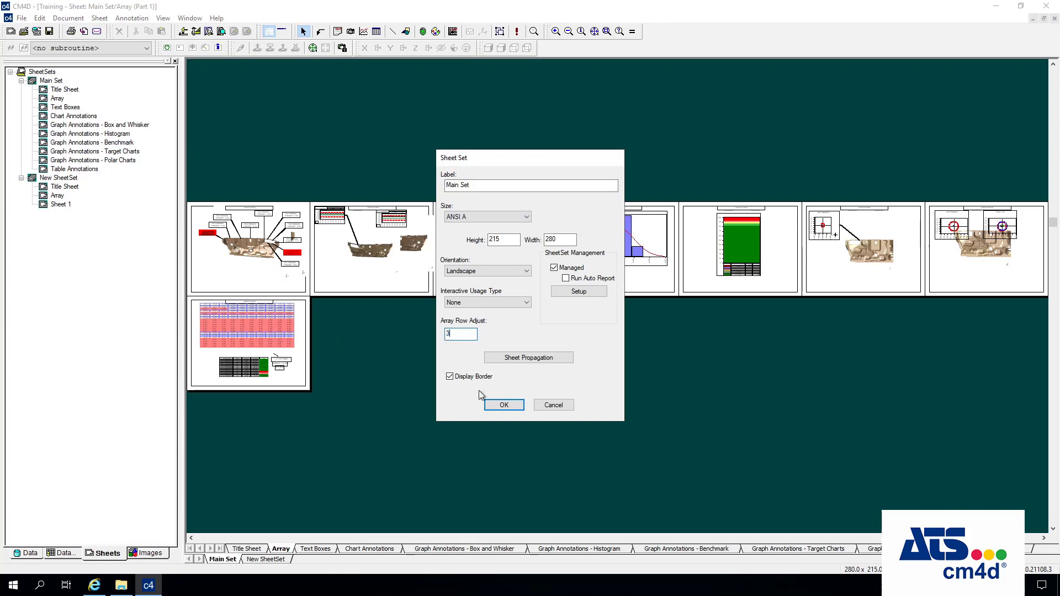
click(502, 404)
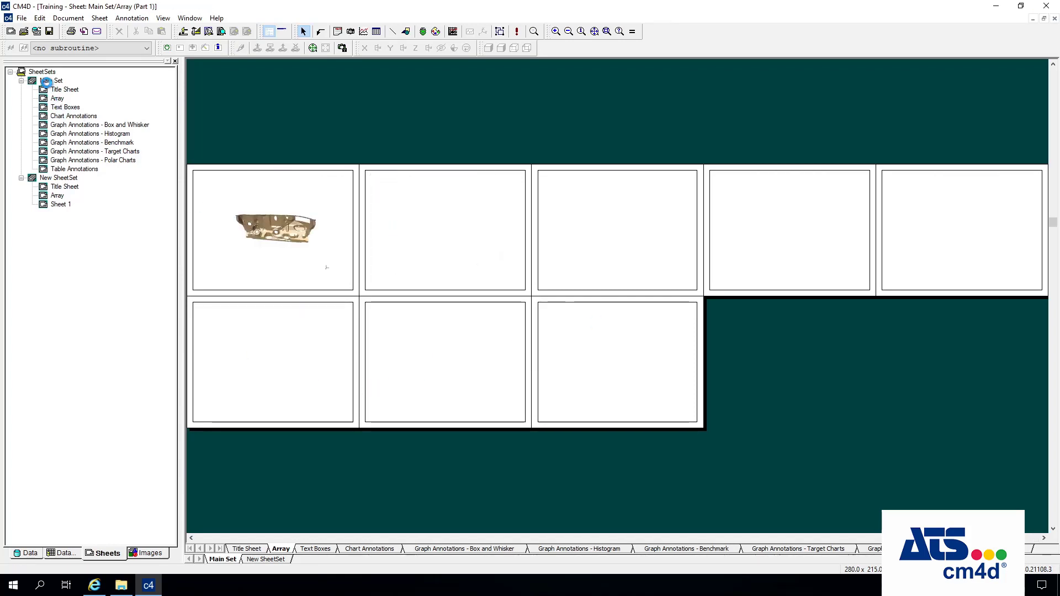
- Reduce the Array Row Adjust of Main Set to 2
double_click(47, 82)
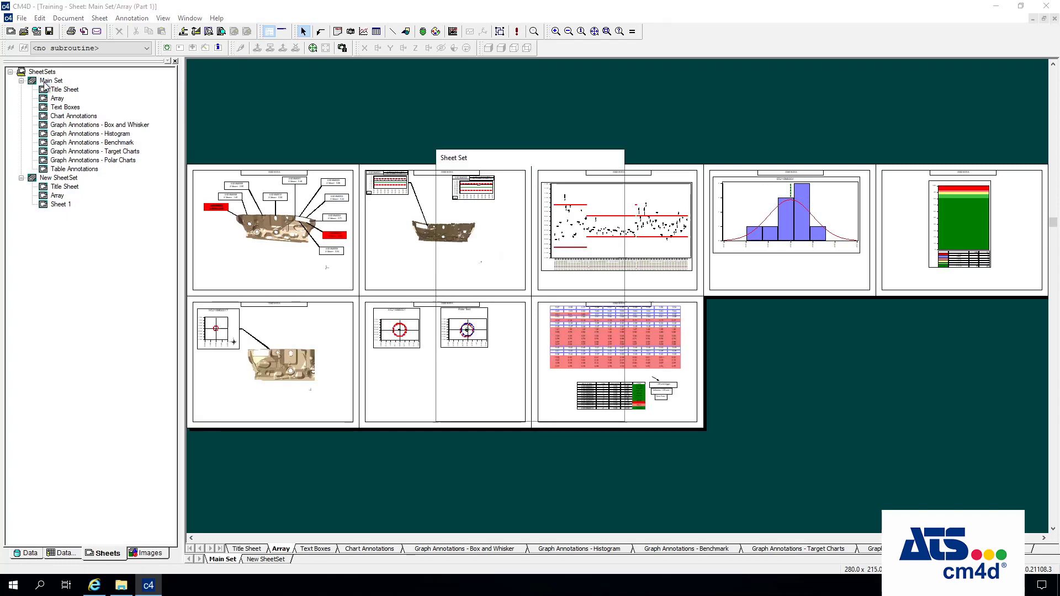
click(461, 335)
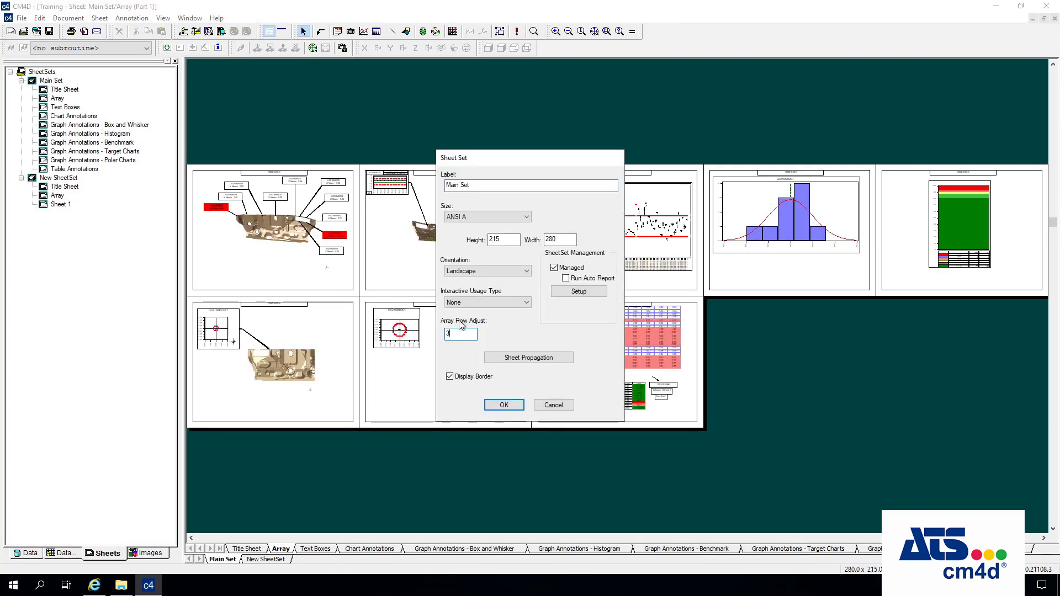
text(2)
click(504, 405)
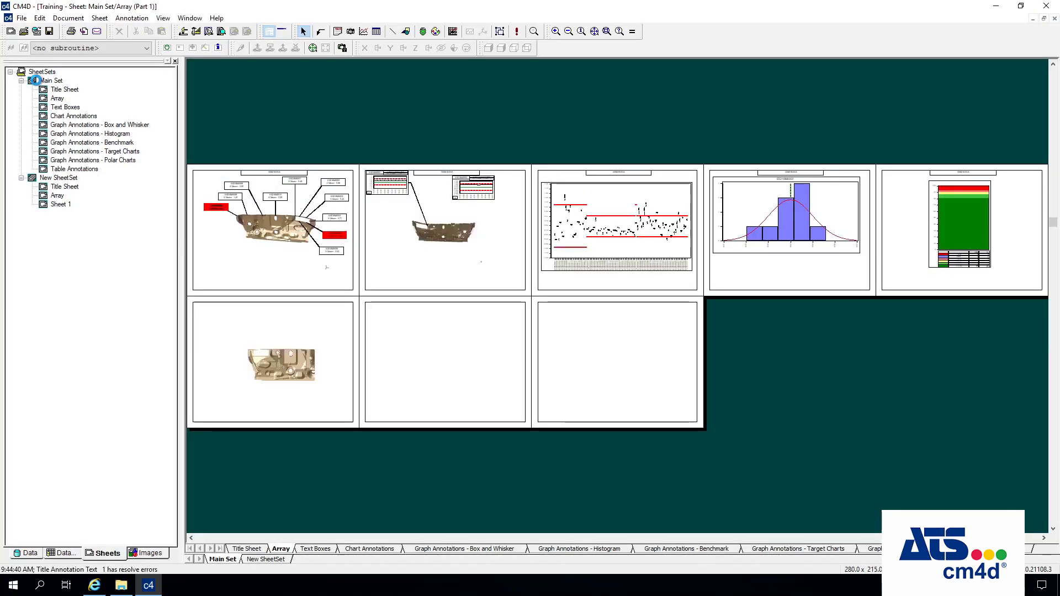
- Set Main Set's Array Row Adjust back to 4
click(37, 82)
double_click(37, 82)
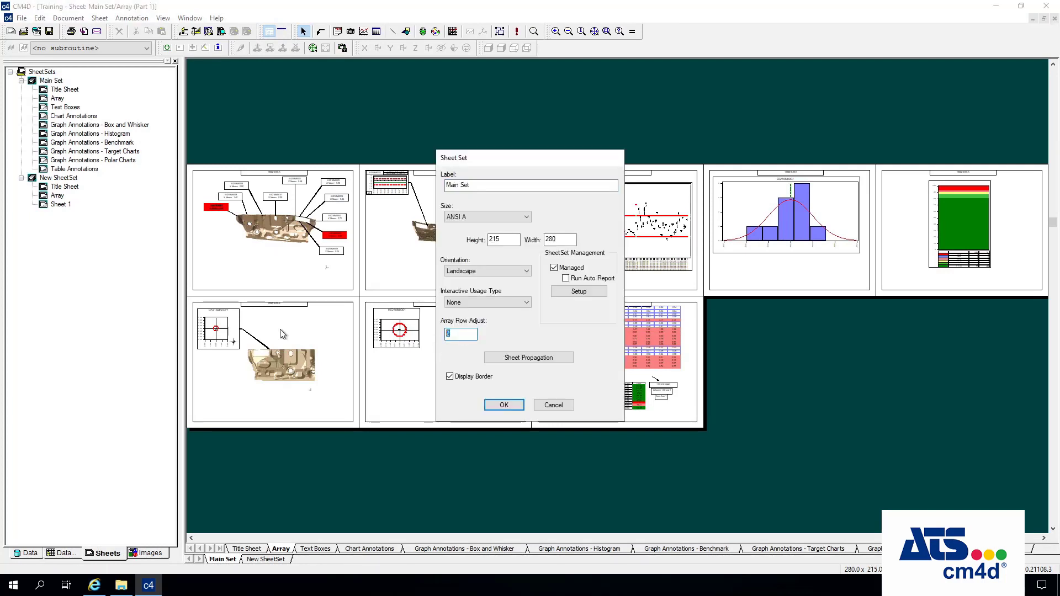
text(14)
key(BackSpace)
key(BackSpace)
text(4)
click(504, 406)
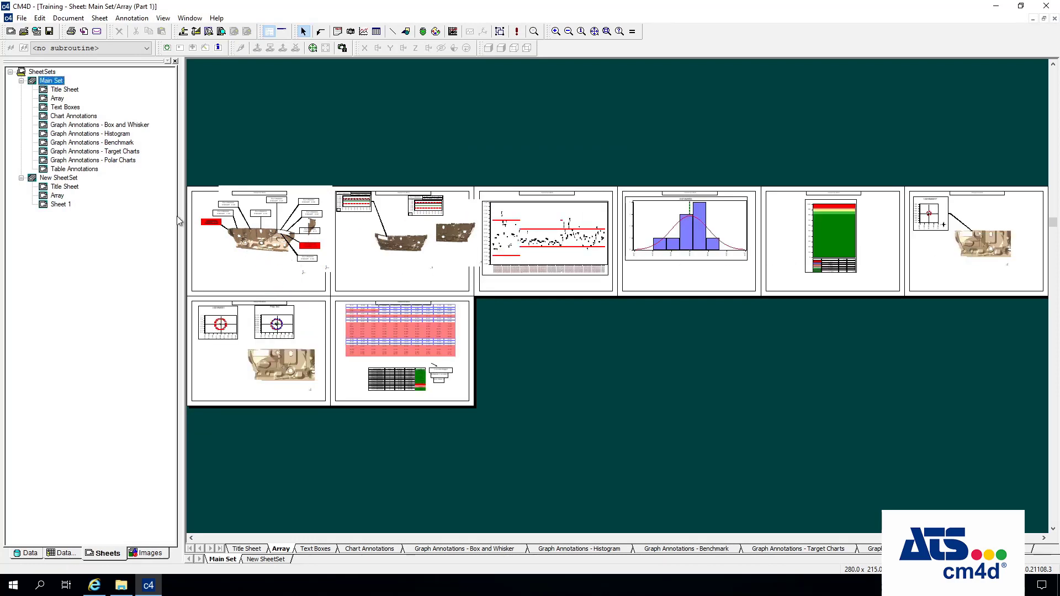
- Change Main Set's Array Row Adjust so that the array is laid out in four rows of two sheets
double_click(60, 83)
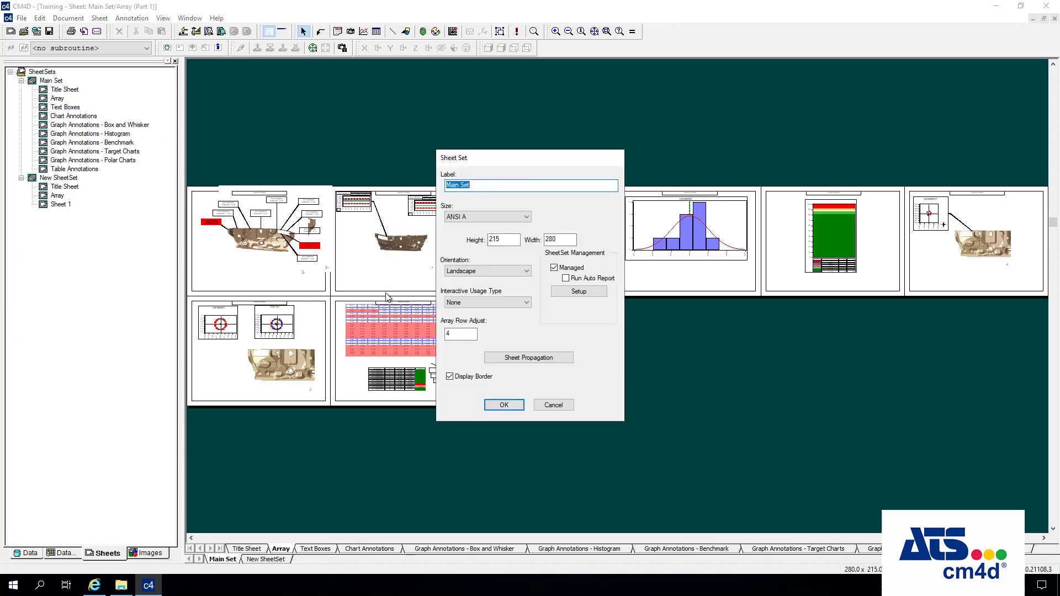
double_click(452, 334)
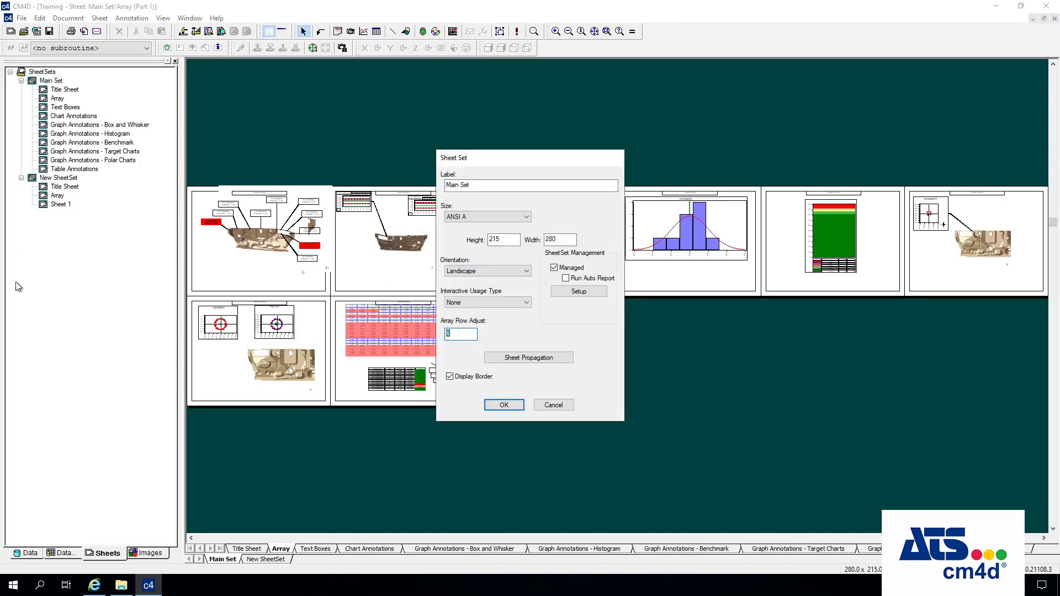
click(504, 405)
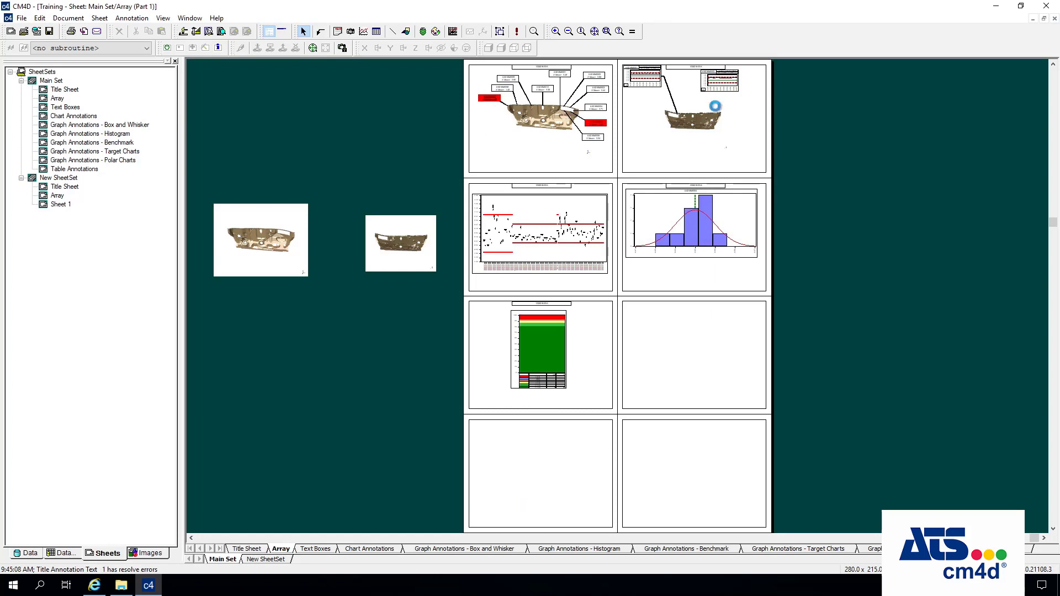
click(47, 81)
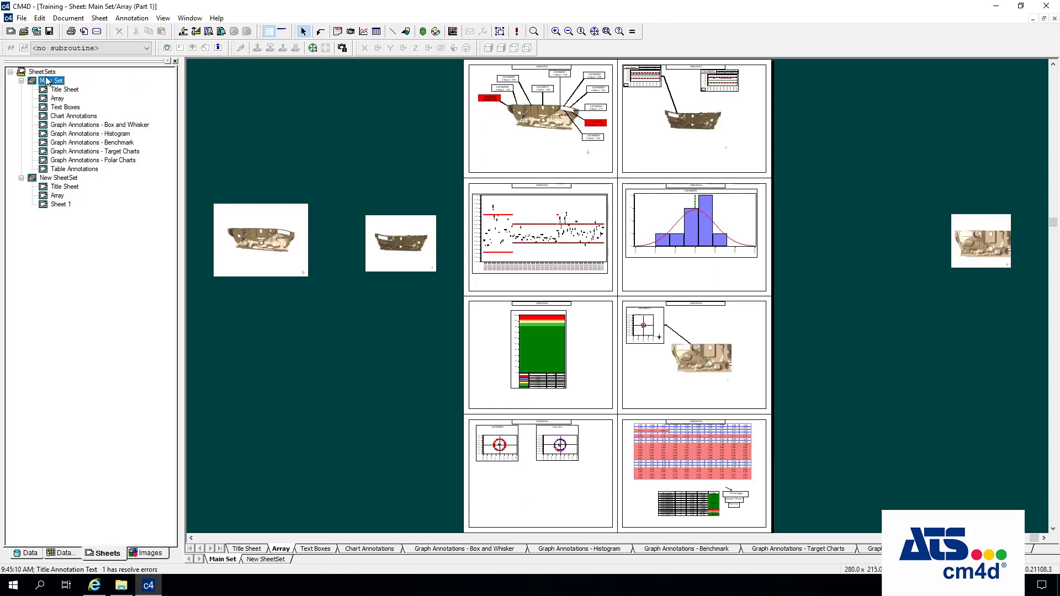
- Set the Array Row Adjust of Main Set to 0
double_click(47, 81)
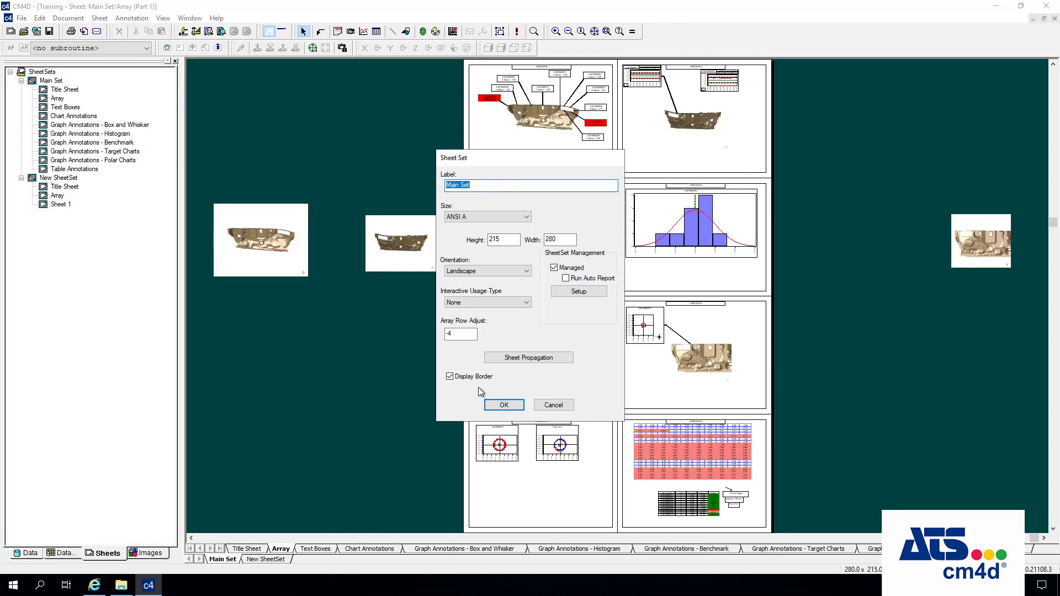
double_click(452, 333)
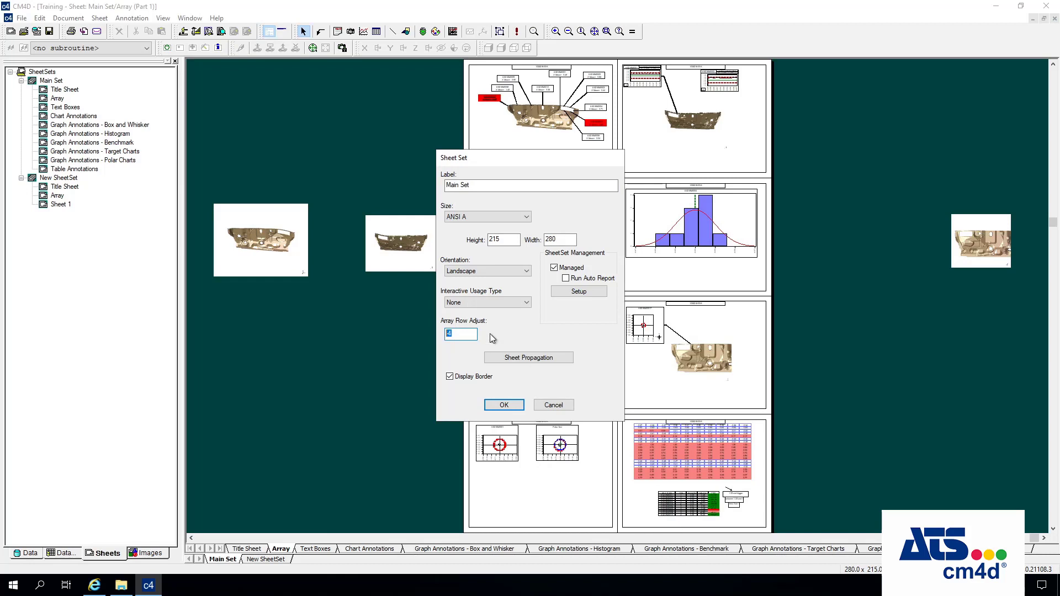
text(0)
click(505, 406)
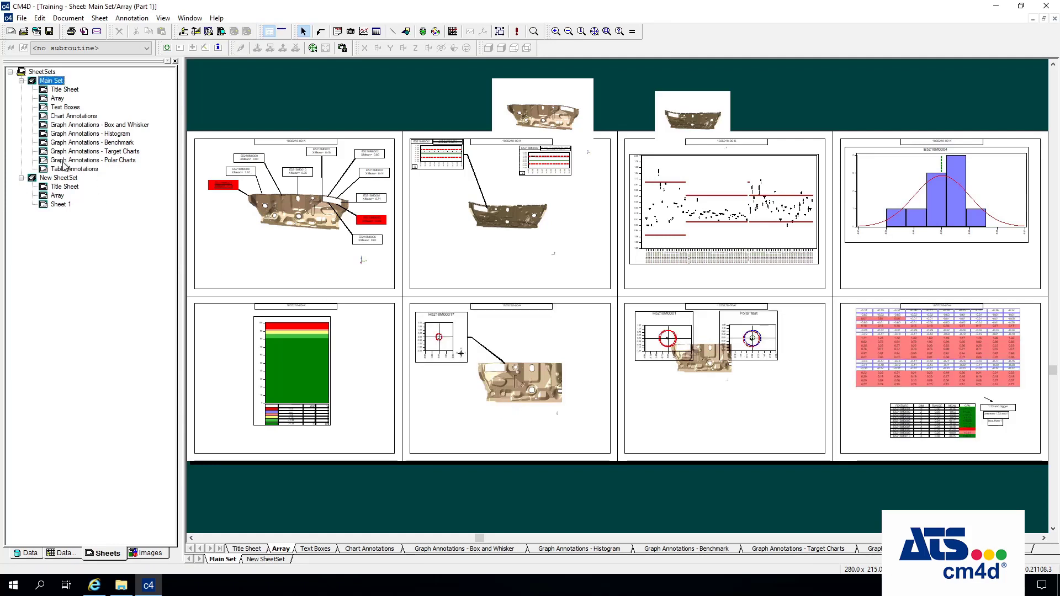
double_click(50, 81)
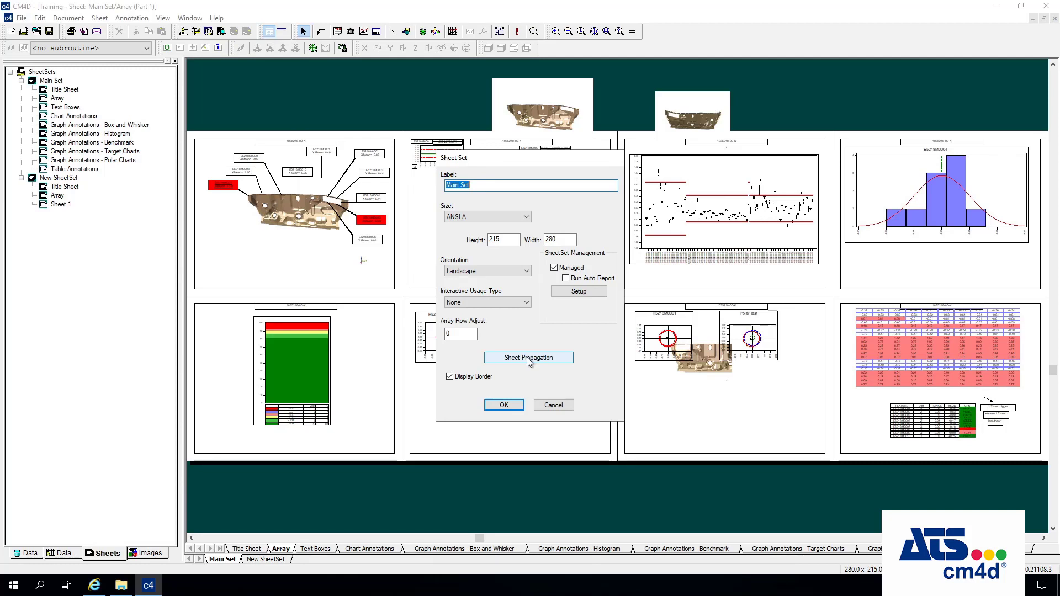
click(553, 406)
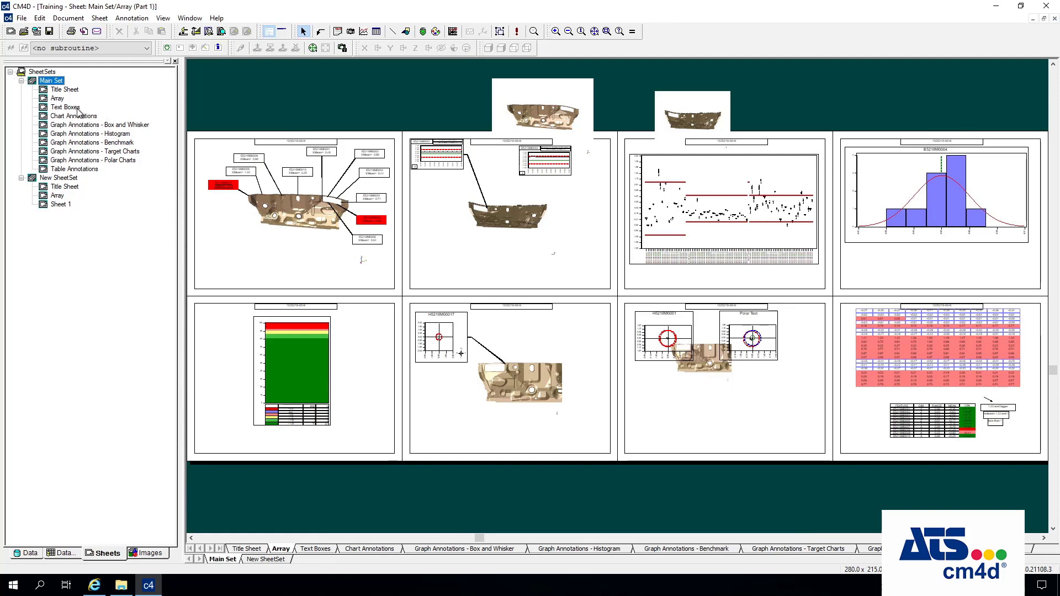
click(83, 126)
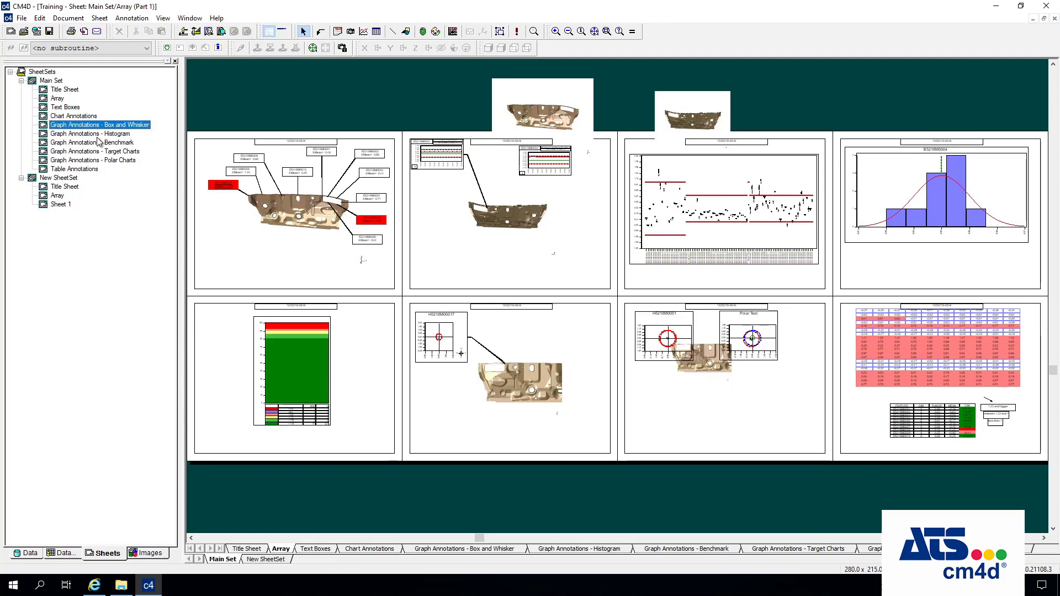
- Duplicate Main Set's Graph Annotations - Histogram sheet and label the copy "propagate"
click(98, 137)
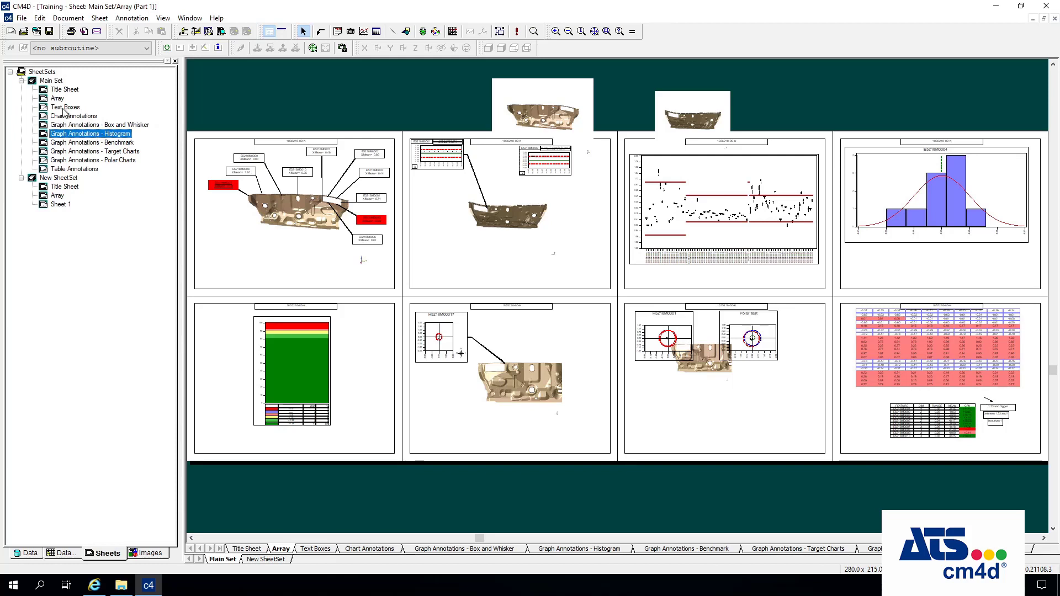
right_click(84, 134)
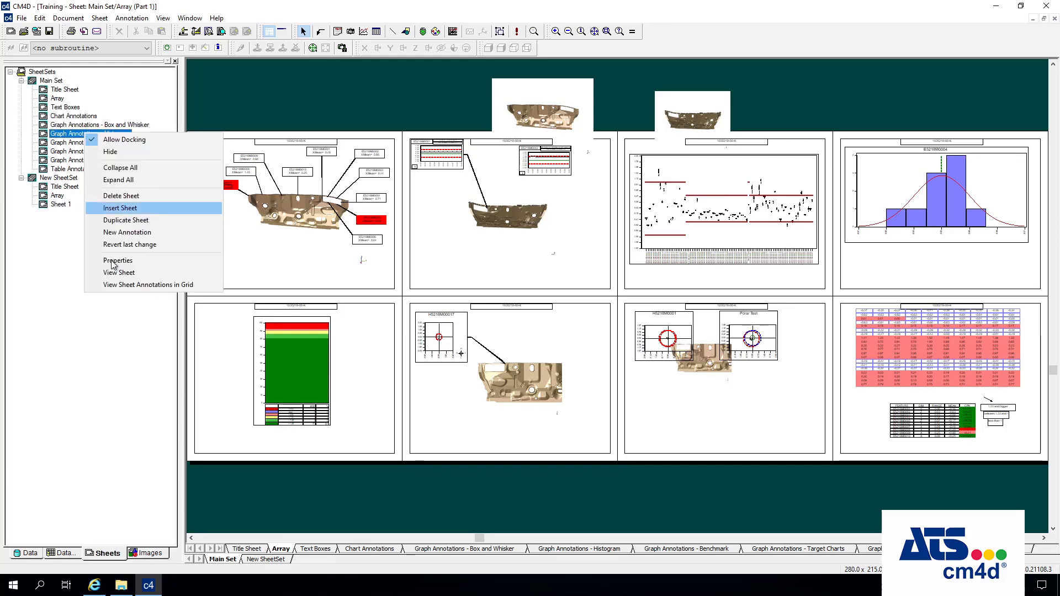
key(Up)
key(Up)
key(Up)
key(Up)
key(Up)
key(Up)
key(Up)
key(Up)
key(Up)
key(Up)
key(Down)
key(Down)
key(Down)
key(Down)
key(Down)
key(Down)
key(Down)
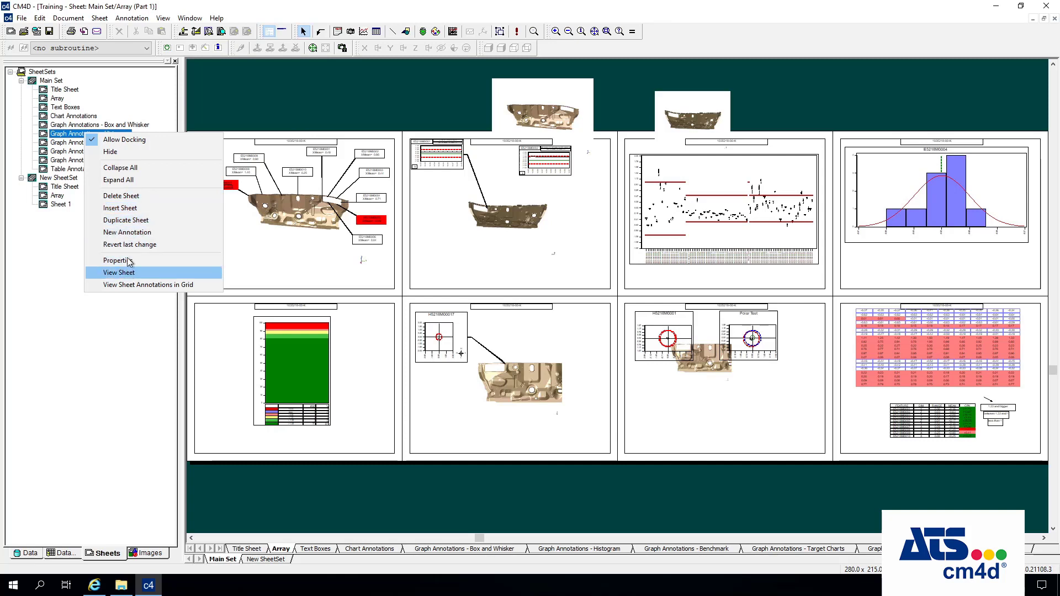
click(137, 221)
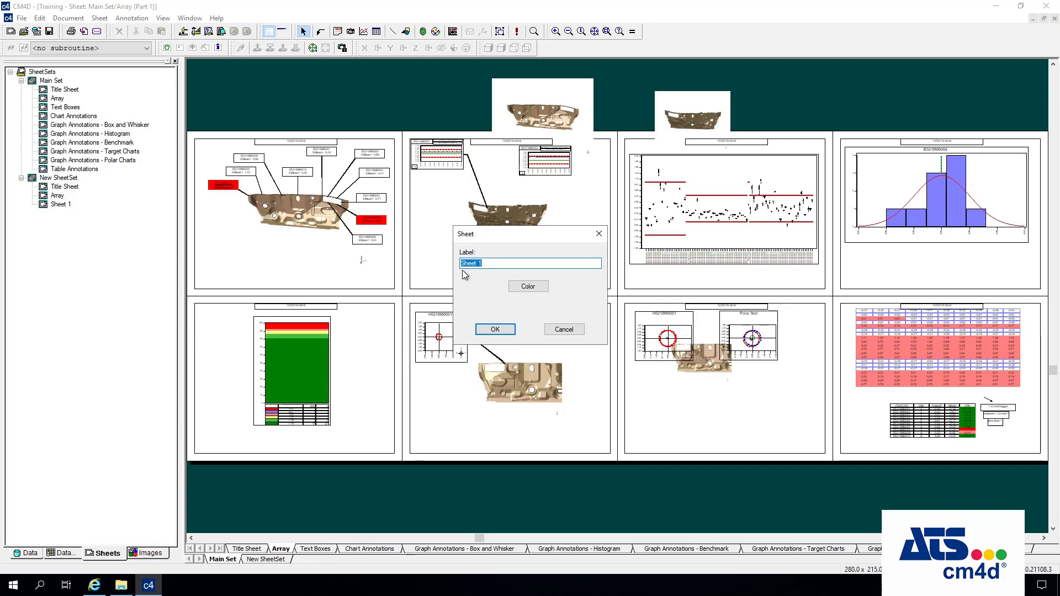
text(p)
key(BackSpace)
key(BackSpace)
click(495, 329)
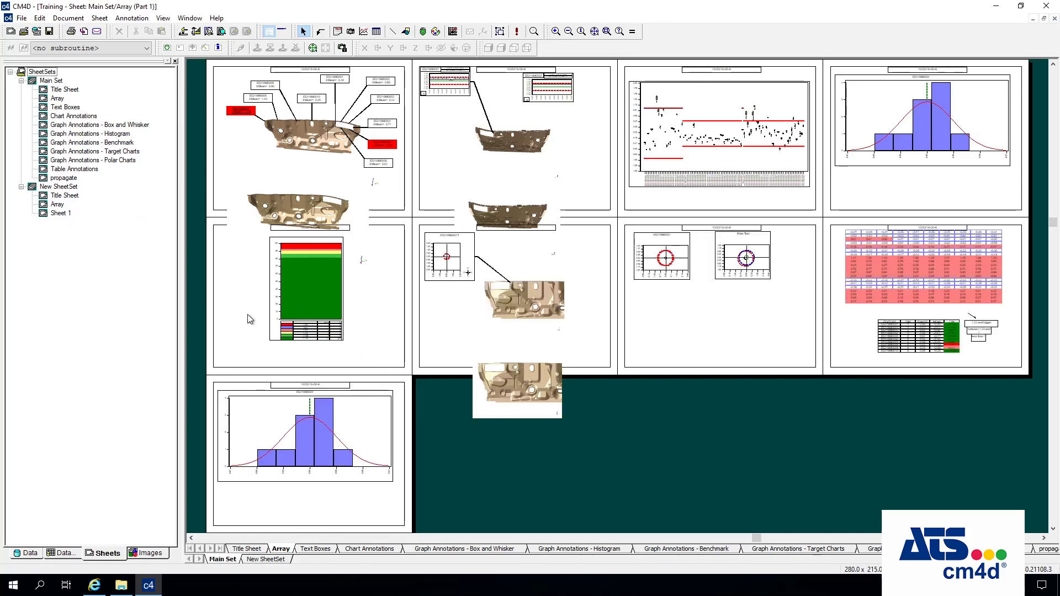
- Move the propagate sheet from Main Set into New SheetSet, ahead of Sheet 1, and view the sheets there
click(63, 179)
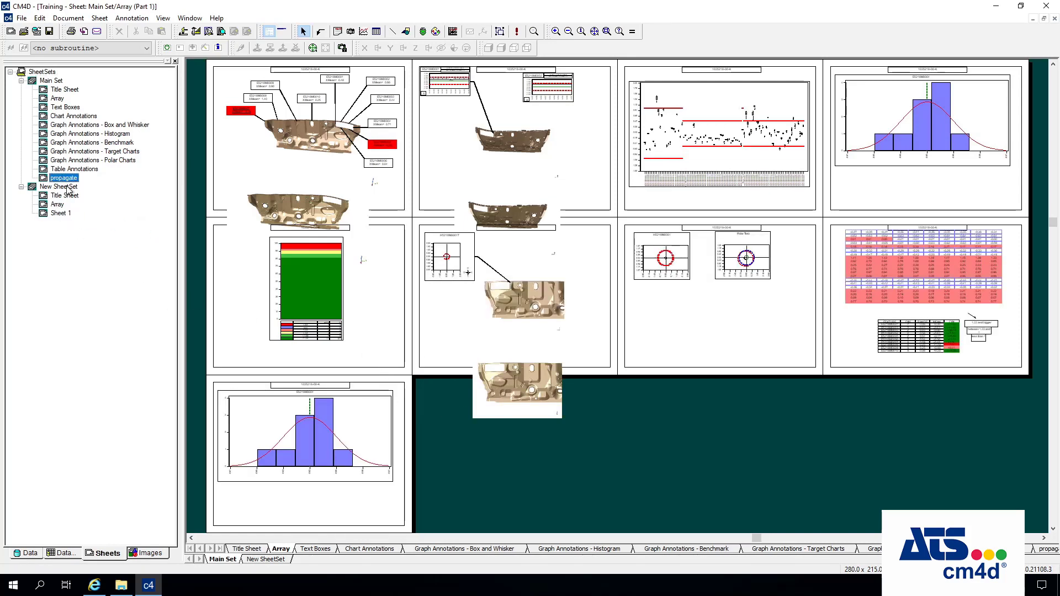
drag(71, 182, 52, 214)
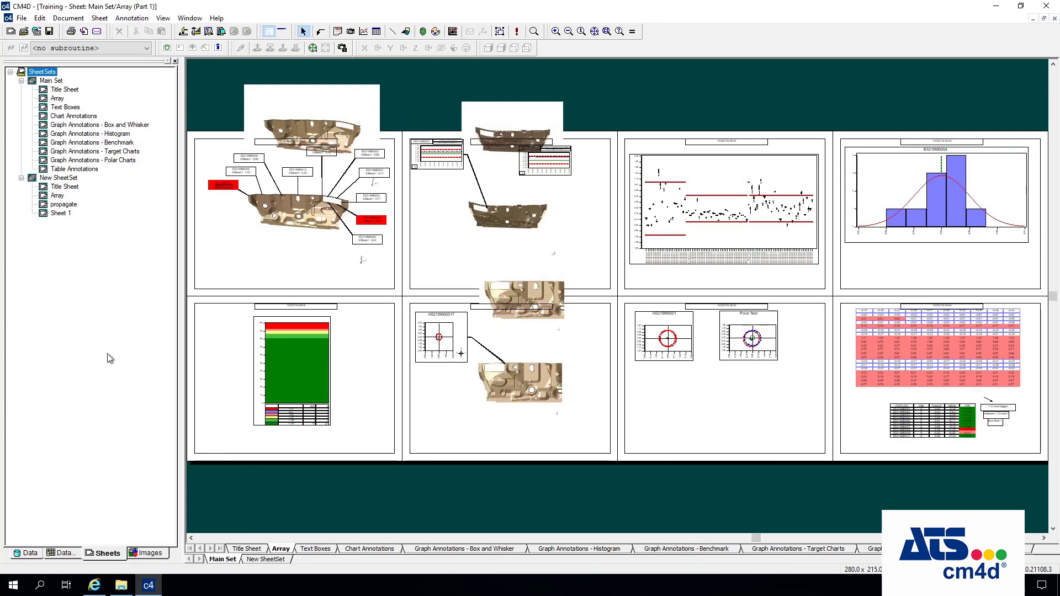
click(255, 559)
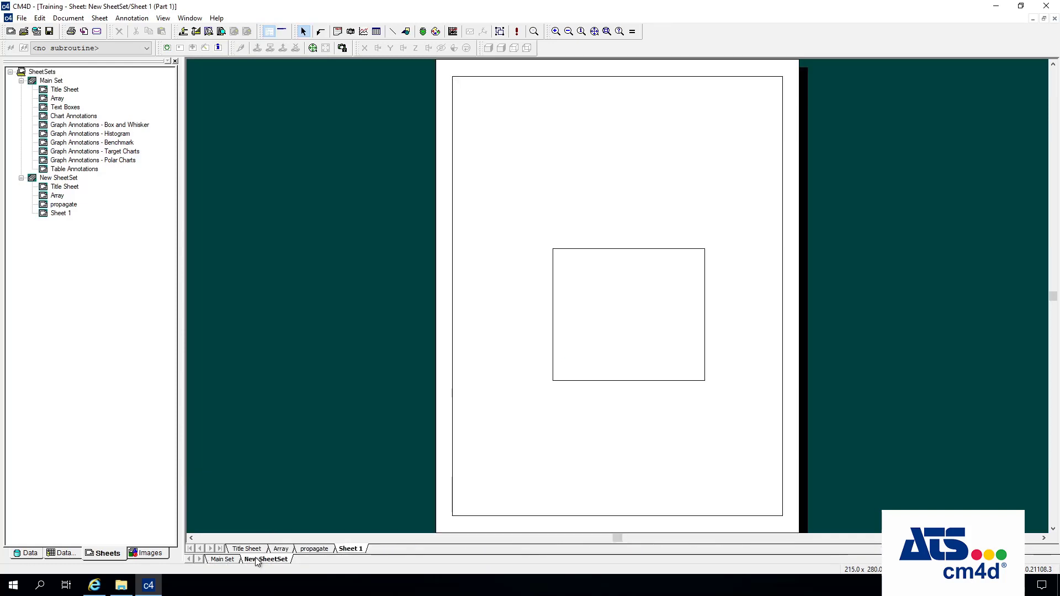
click(281, 549)
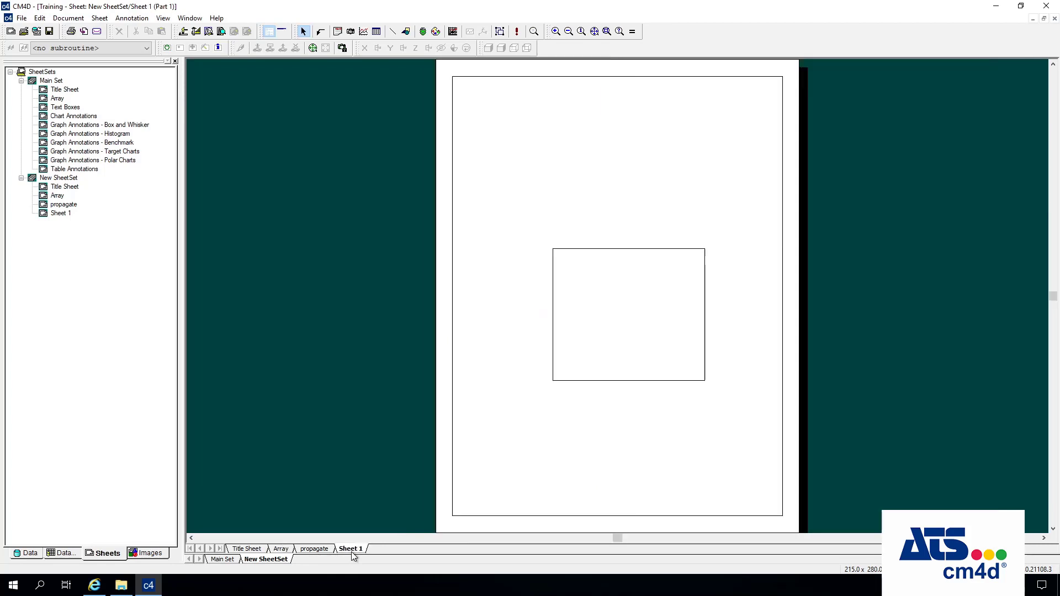
click(350, 549)
click(314, 549)
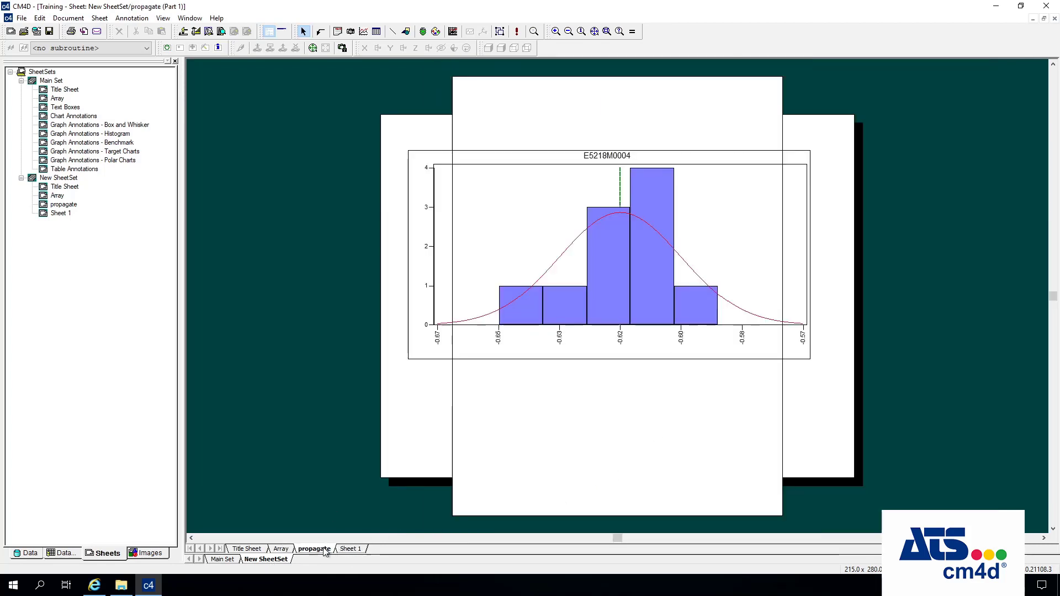
click(358, 551)
- Change New SheetSet's orientation to Landscape and display its propagate sheet
double_click(66, 179)
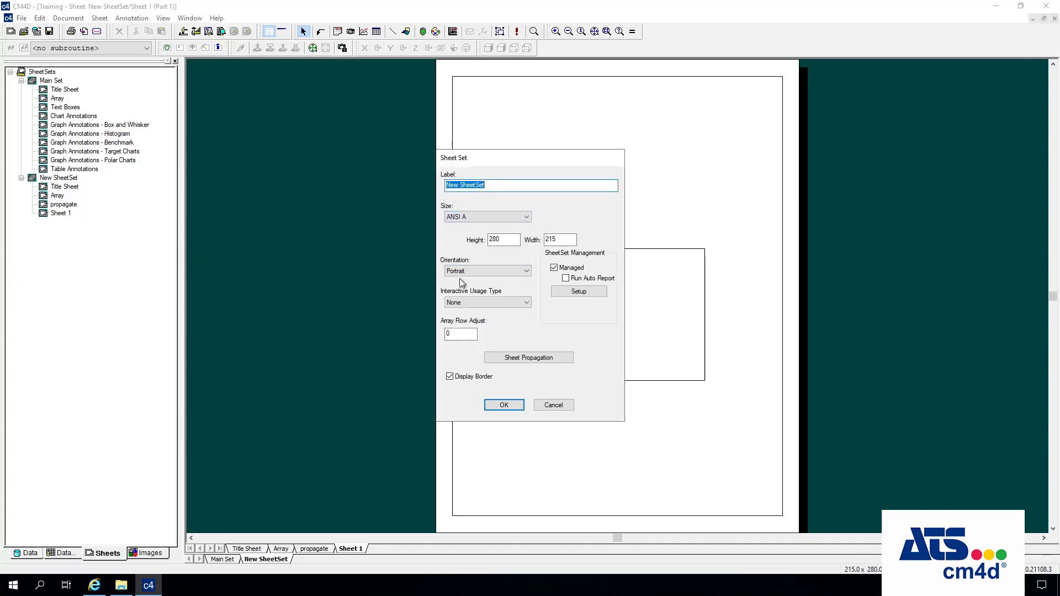
click(464, 271)
click(472, 288)
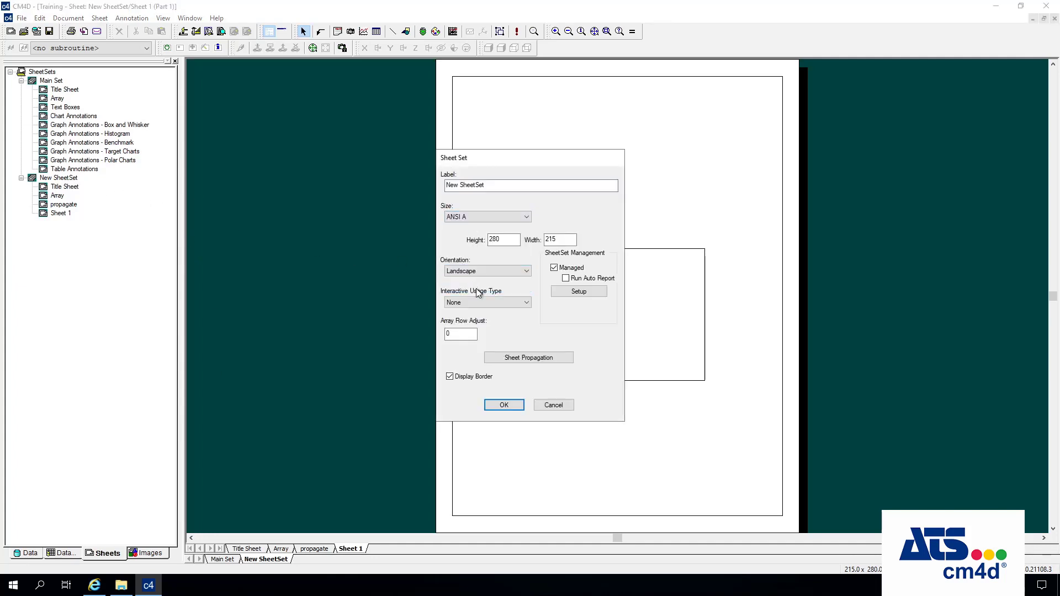
click(509, 405)
click(324, 551)
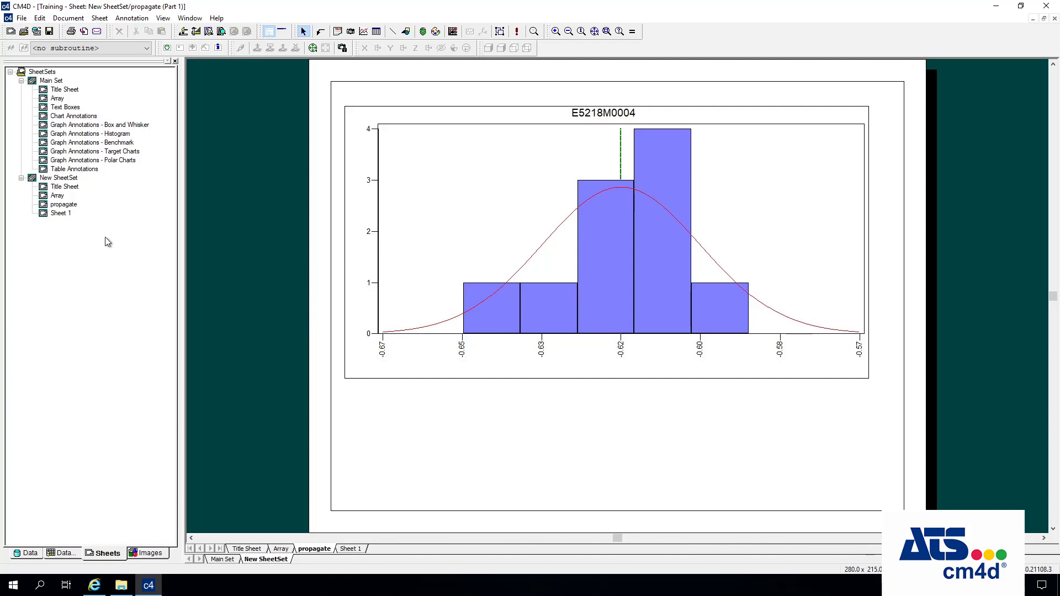
- Delete Sheet 1 from New SheetSet and return to the propagate sheet
click(59, 215)
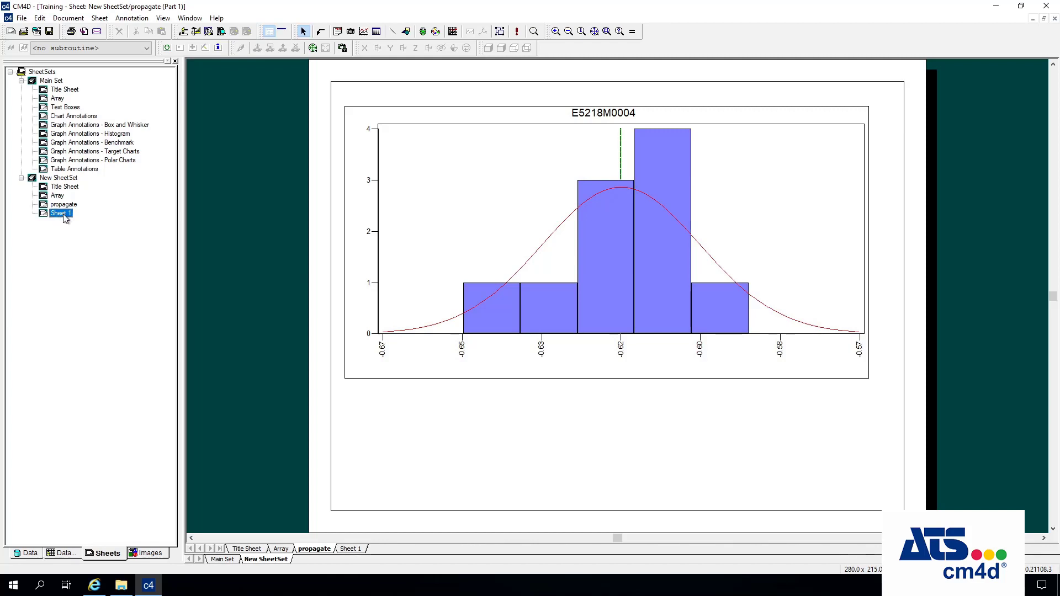
right_click(65, 217)
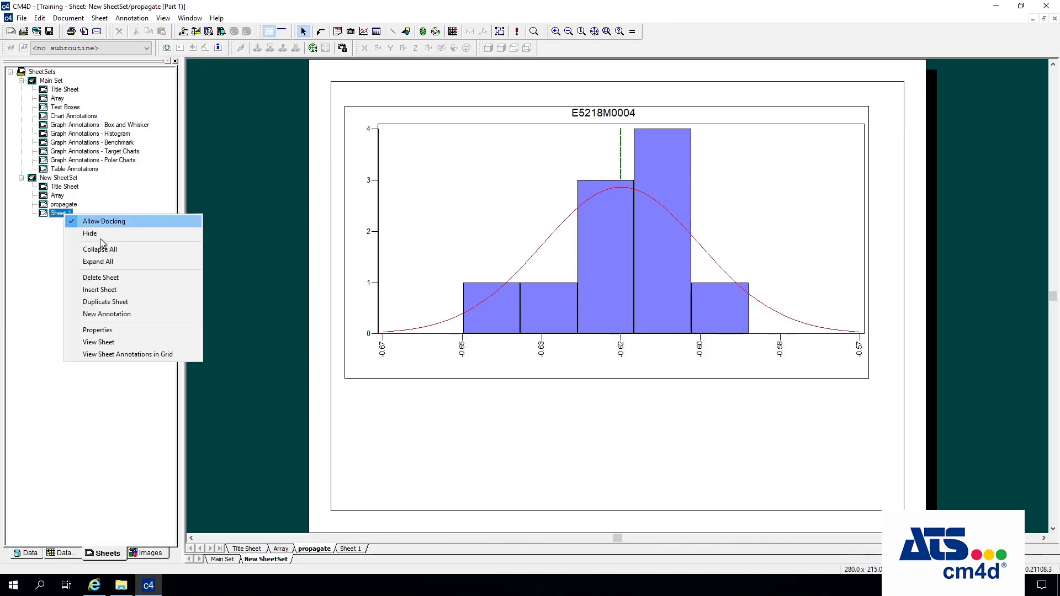
click(104, 279)
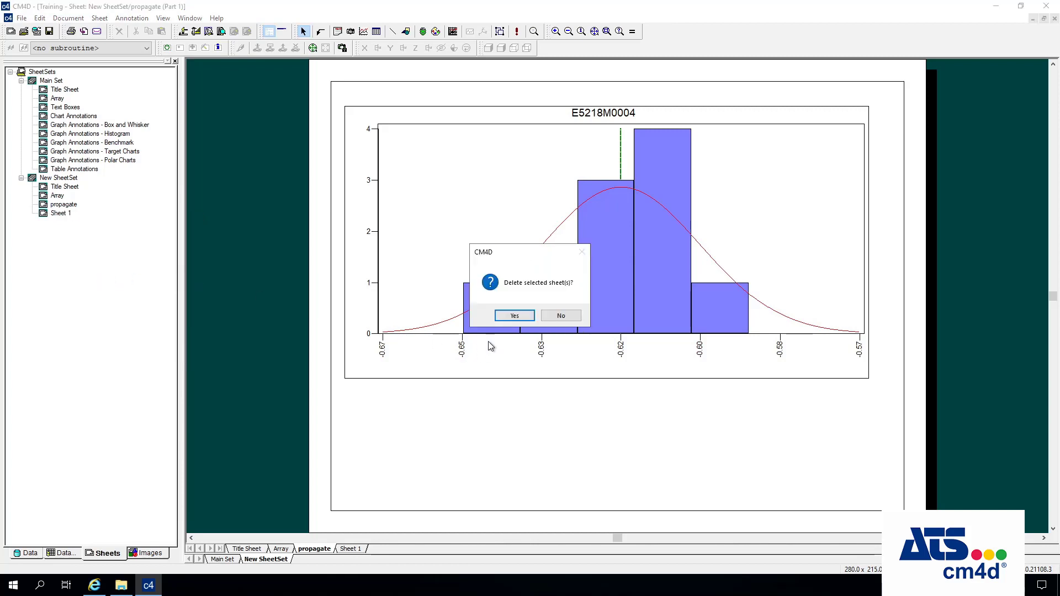
click(524, 318)
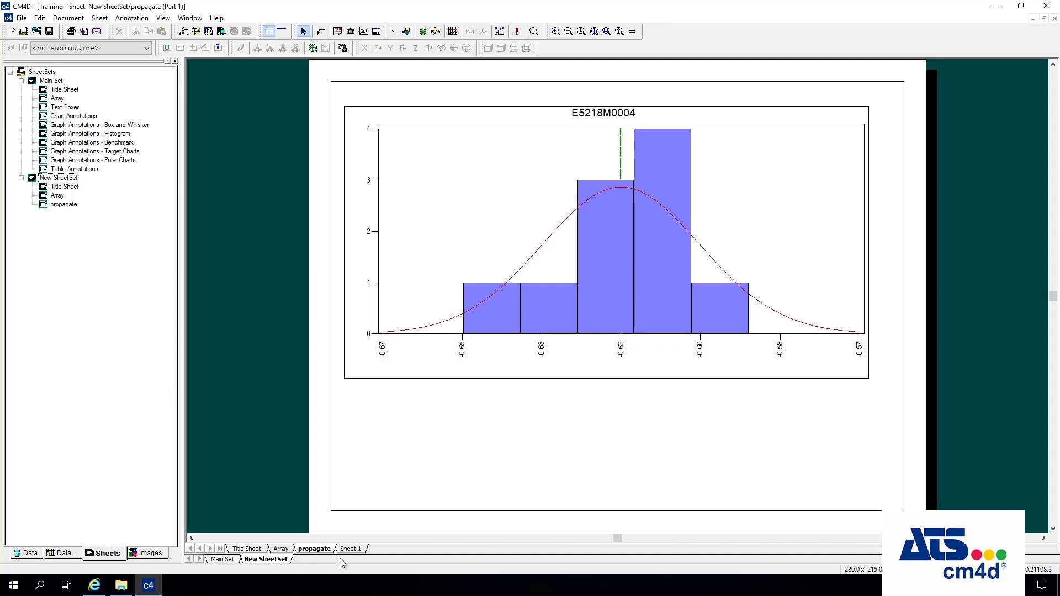
click(230, 550)
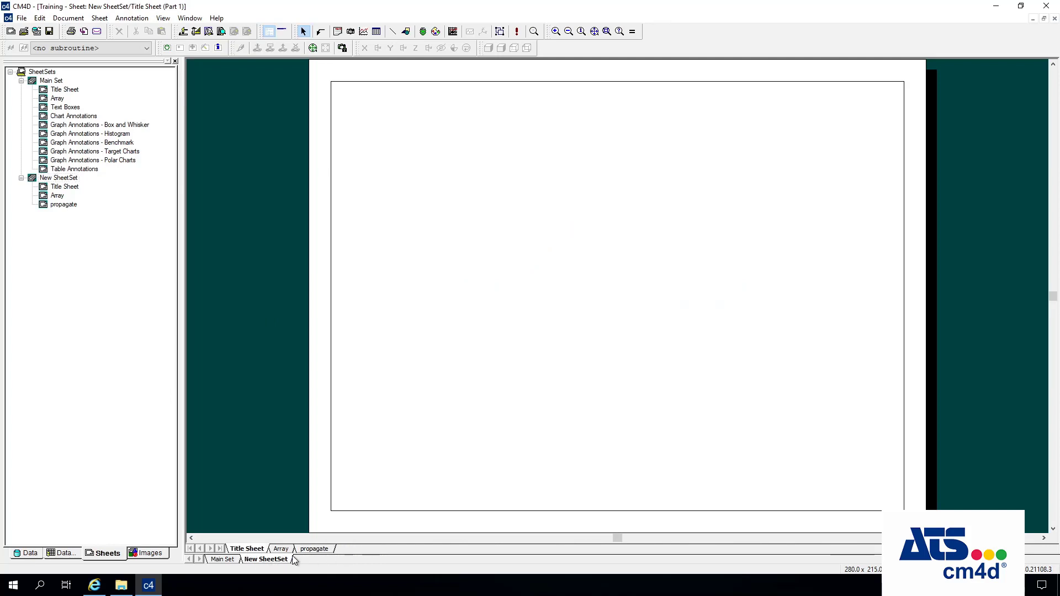
click(319, 552)
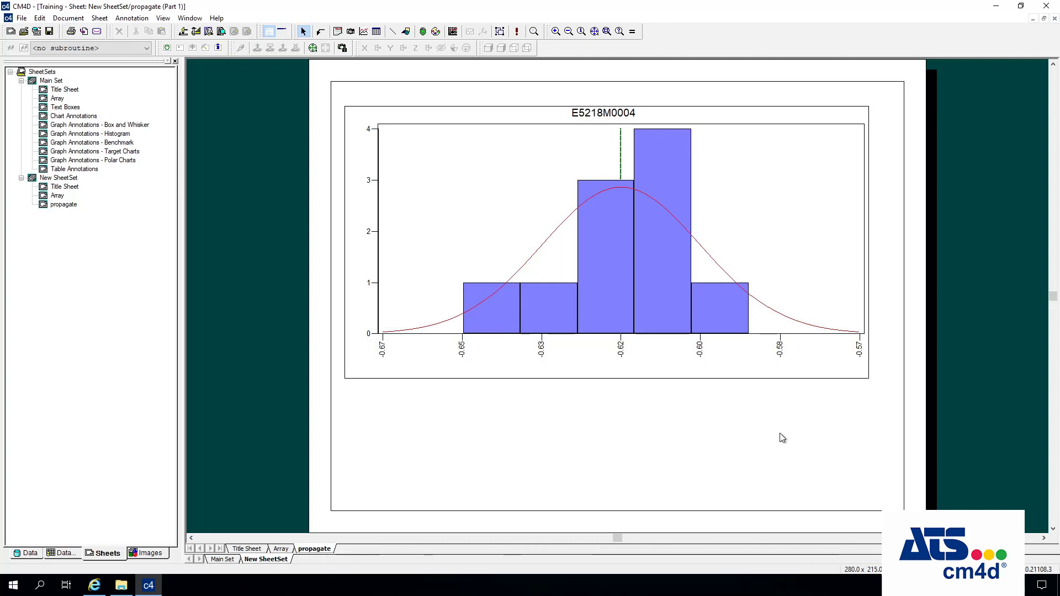
- Examine the total sheet count and label prefix options in New SheetSet's Sheet Propagation settings, leaving them unapplied
double_click(69, 178)
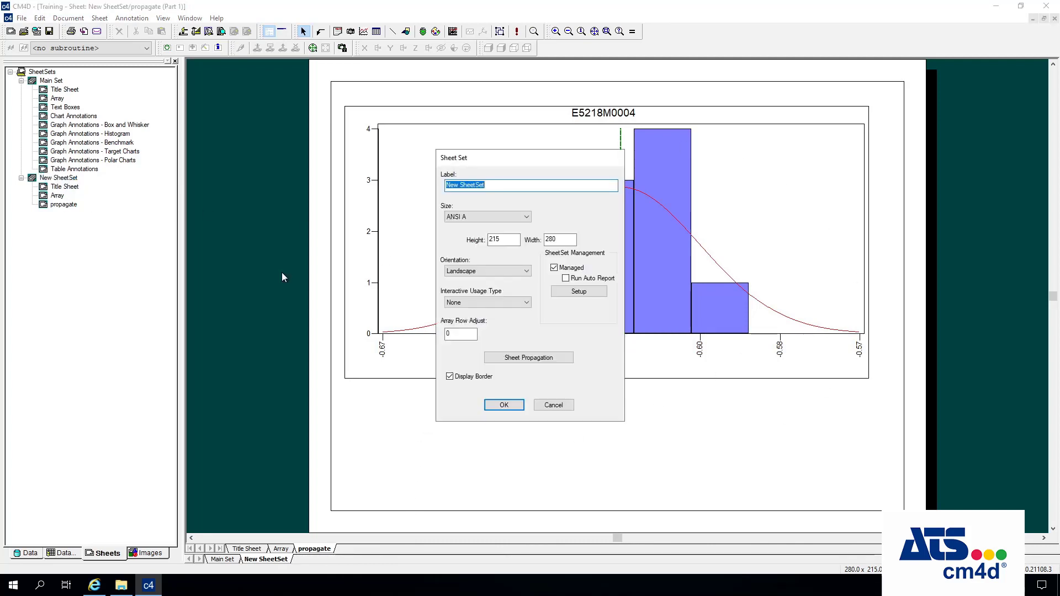
click(518, 361)
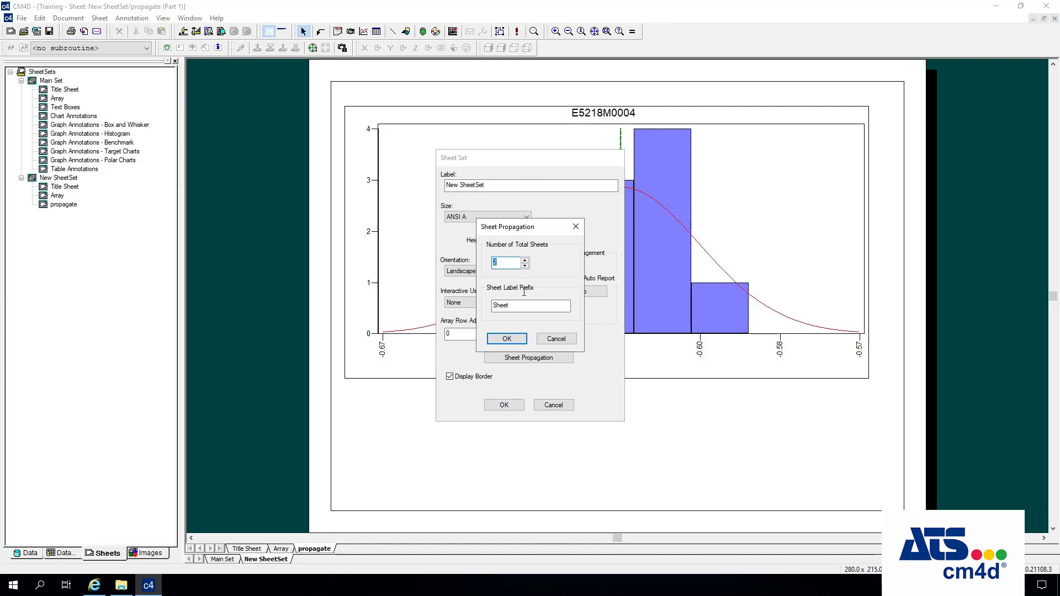
double_click(496, 307)
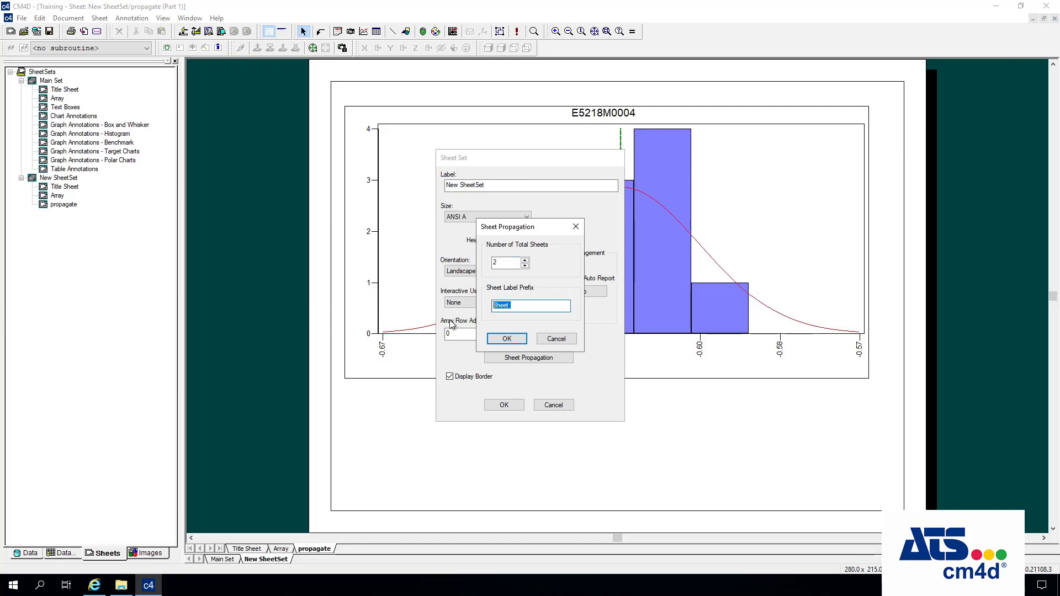
click(506, 263)
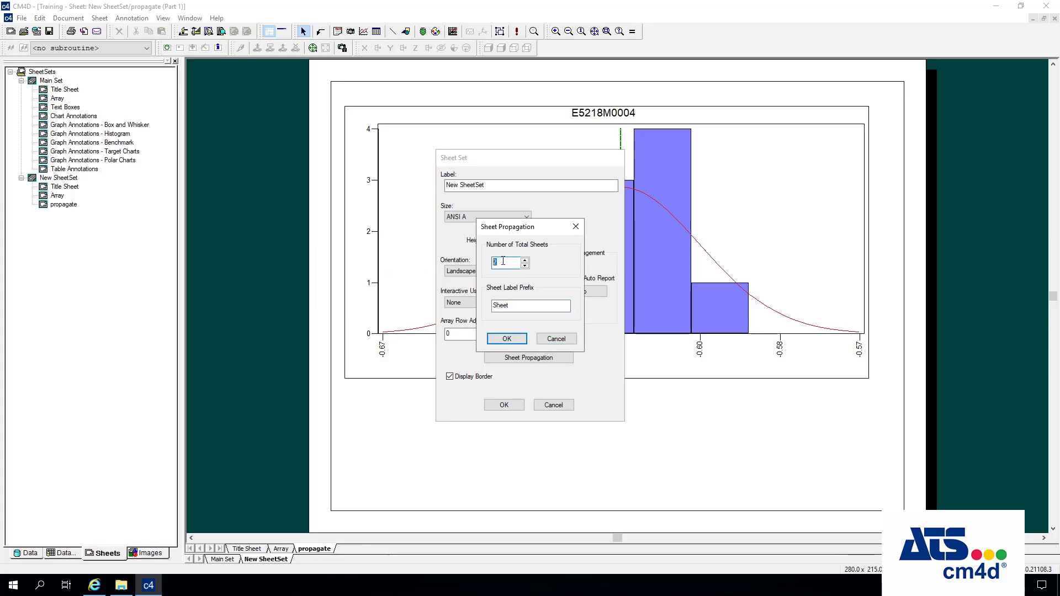
click(555, 340)
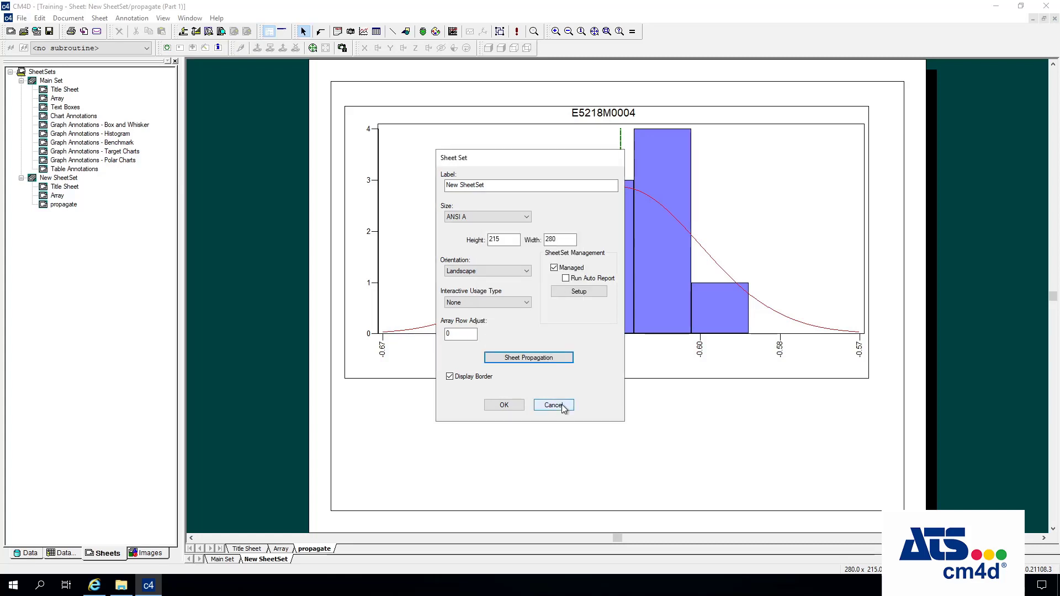
click(553, 404)
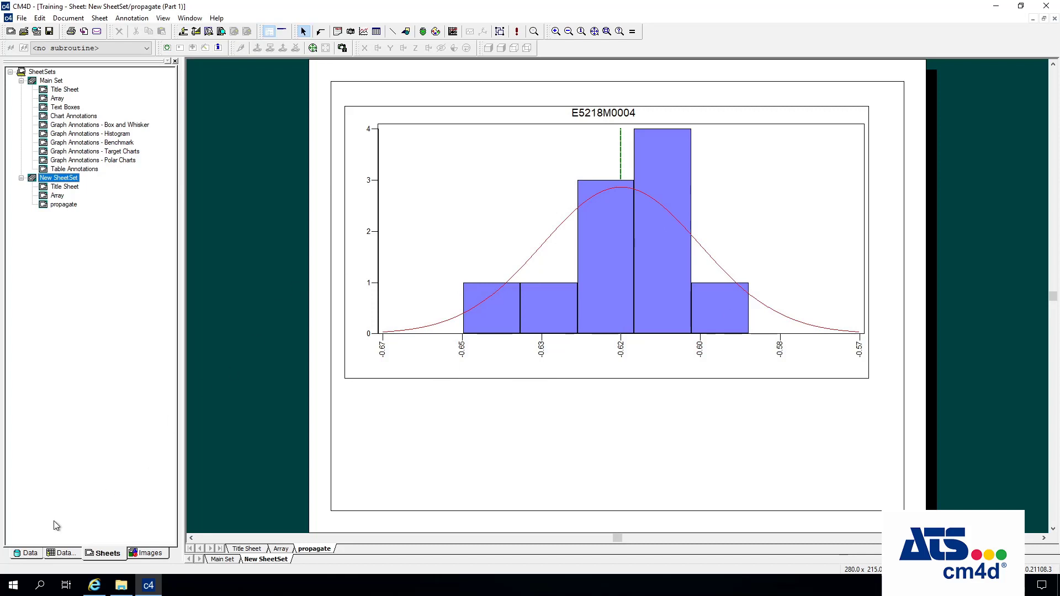
- Set the data source of the propagate sheet's histogram to use only row 1 of the Graph Data dataset
right_click(549, 134)
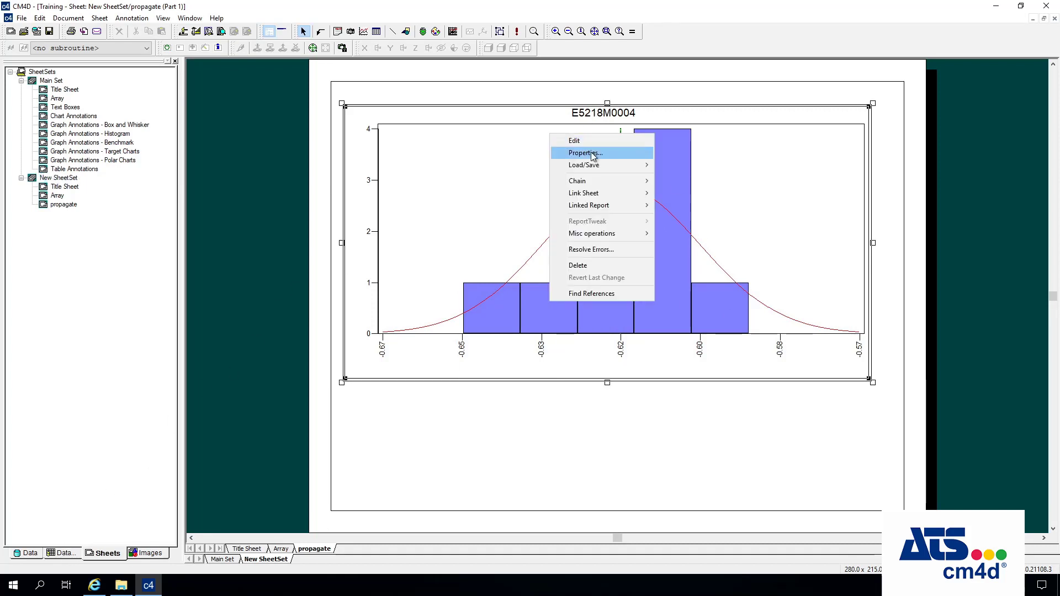
click(587, 154)
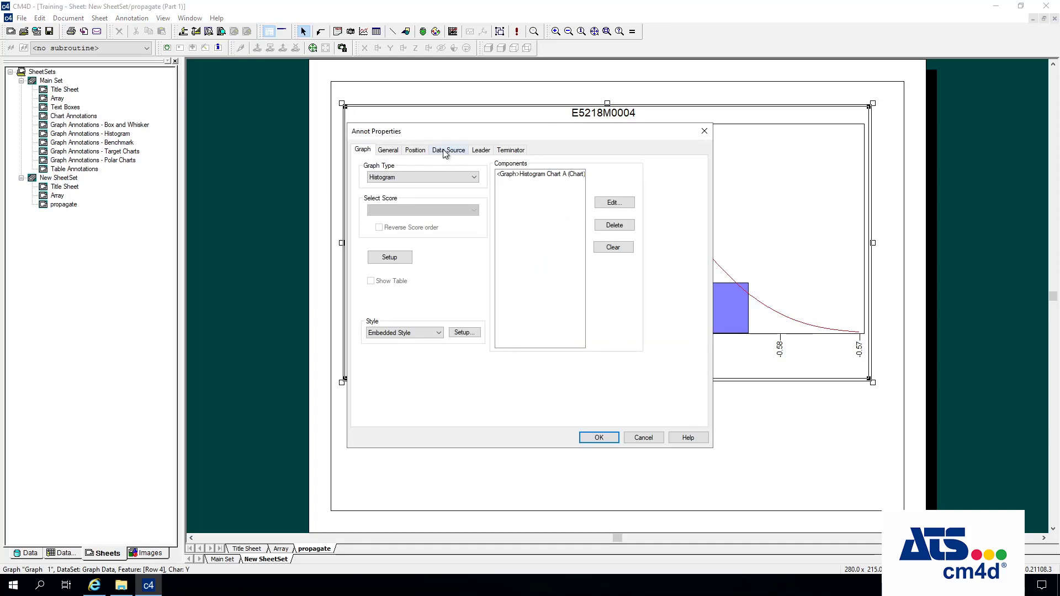
click(445, 150)
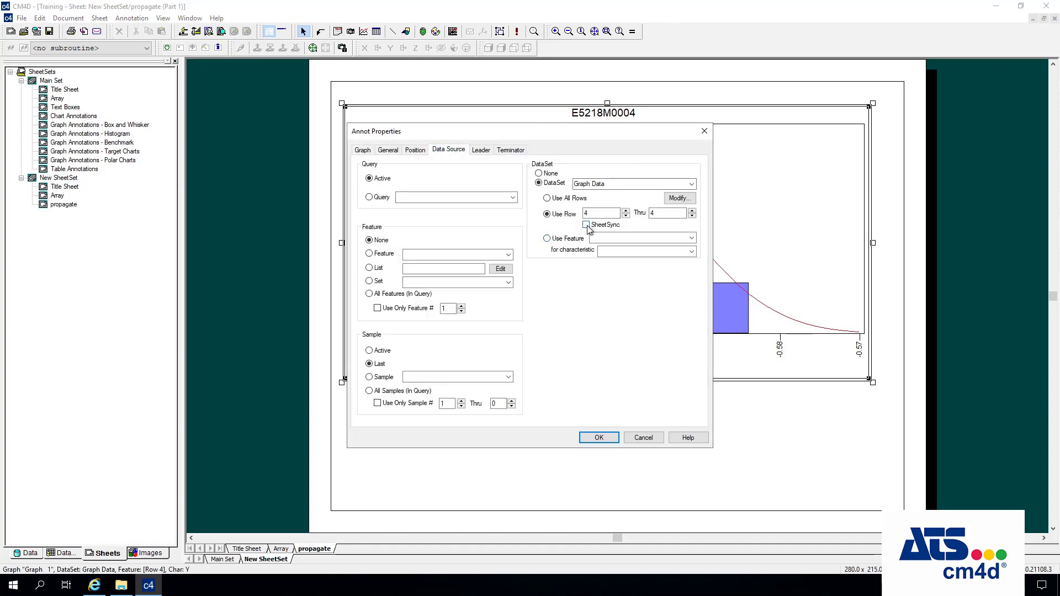
click(692, 216)
click(692, 216)
click(692, 215)
click(607, 439)
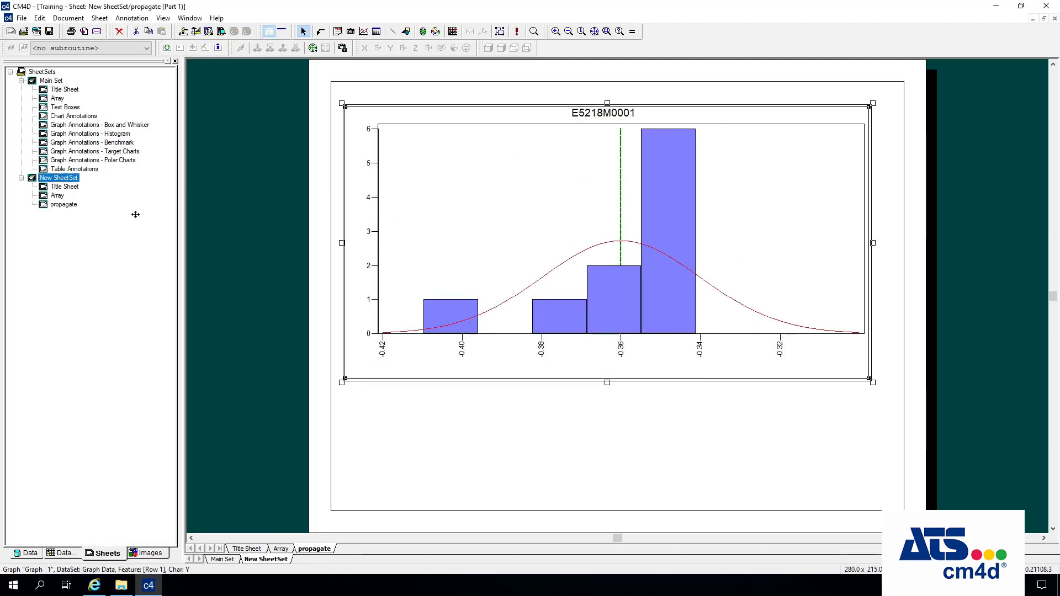
- Set the number of total sheets to 10 in New SheetSet's Sheet Propagation settings
right_click(72, 181)
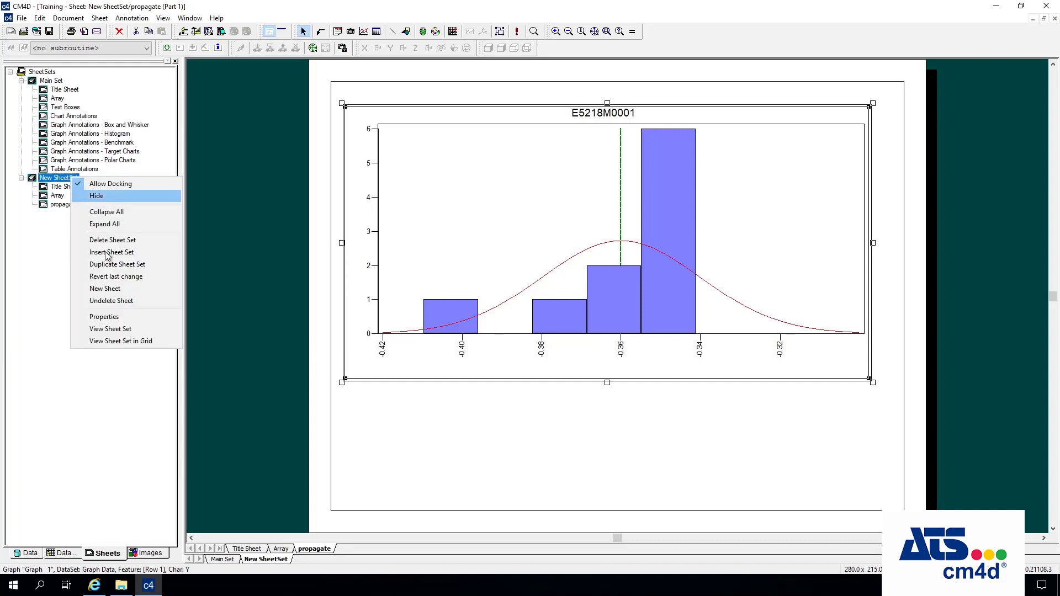
click(117, 318)
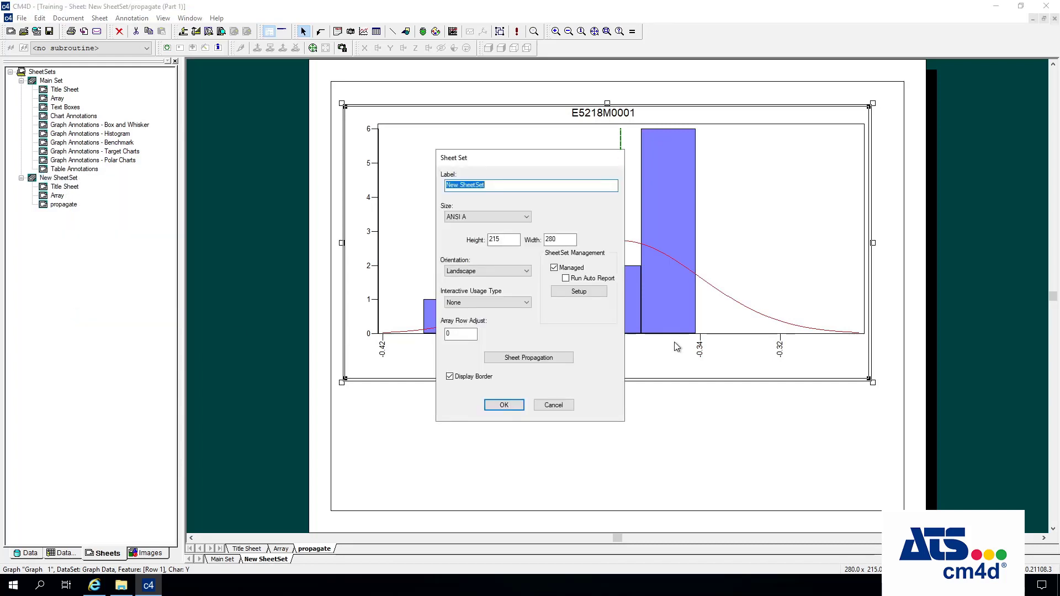
click(567, 358)
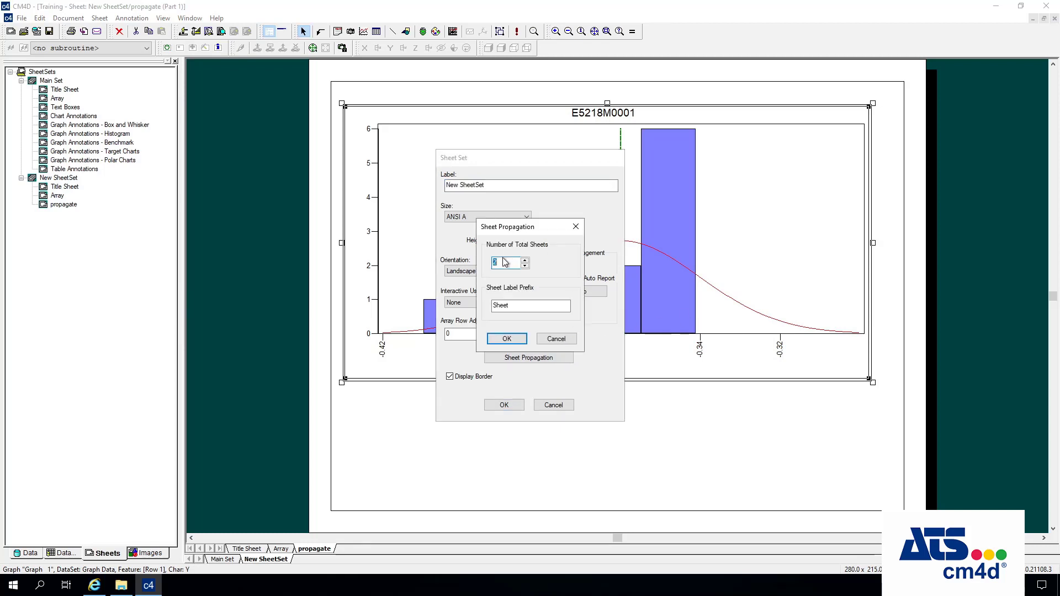
click(526, 260)
click(526, 261)
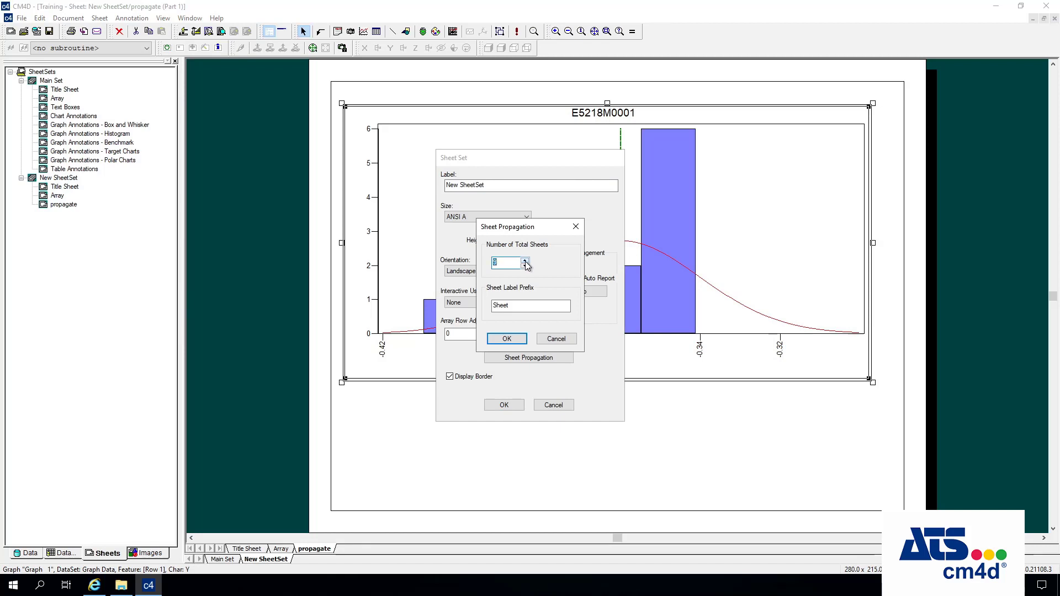
- Set the propagation's sheet label prefix to Test and apply the Sheet Propagation and New SheetSet properties
double_click(525, 308)
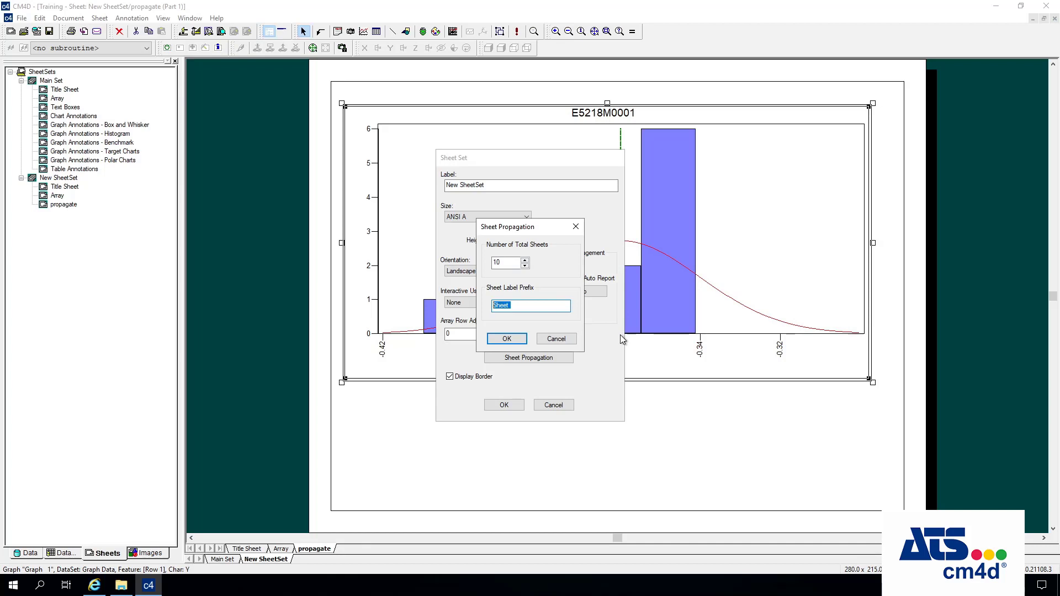
text(Propa)
key(BackSpace)
key(BackSpace)
key(BackSpace)
key(BackSpace)
key(BackSpace)
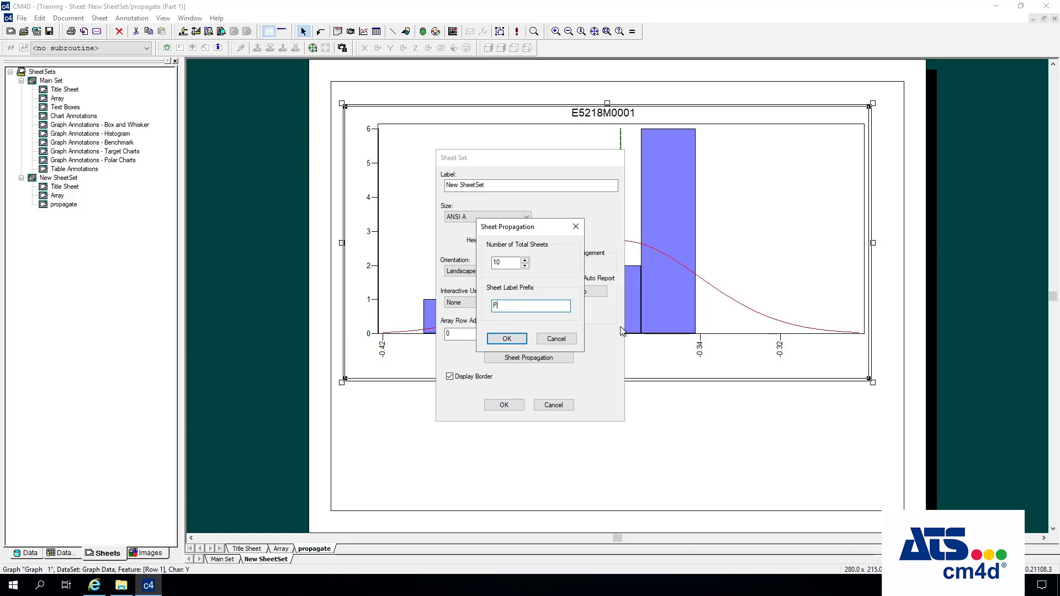
text(Test)
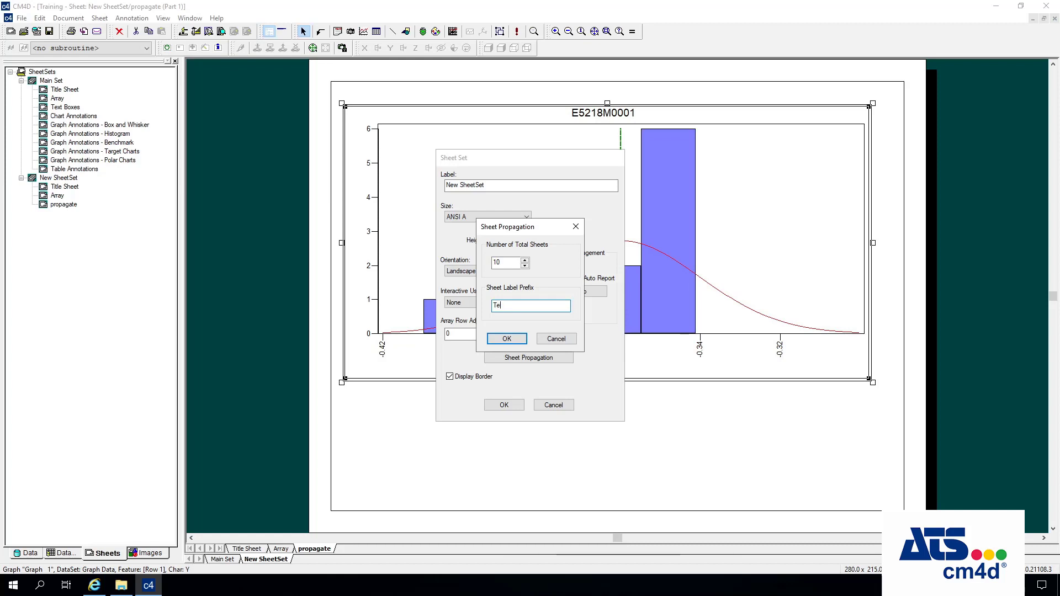
click(514, 336)
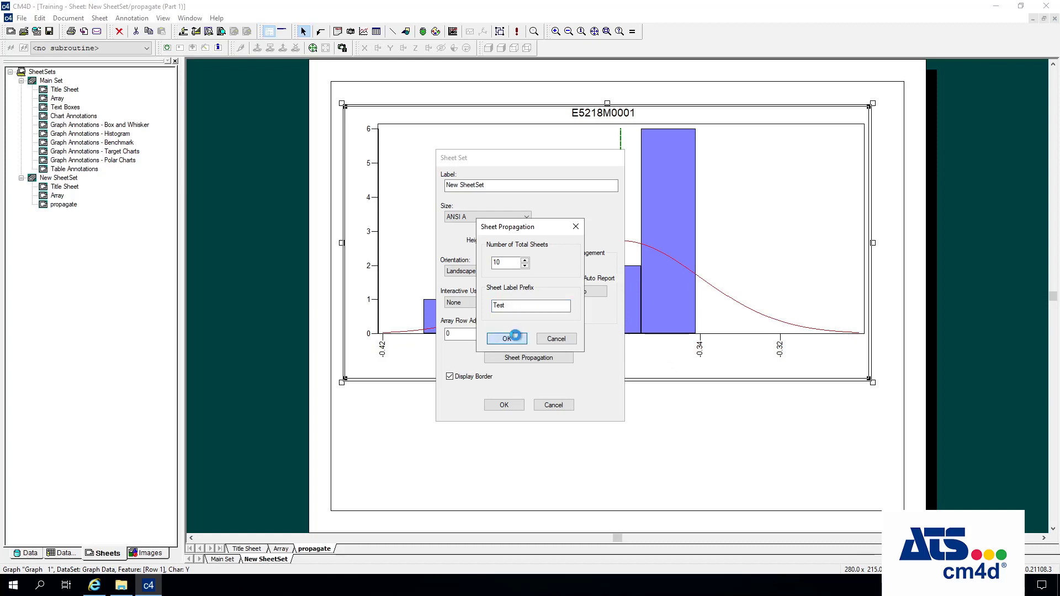
click(504, 406)
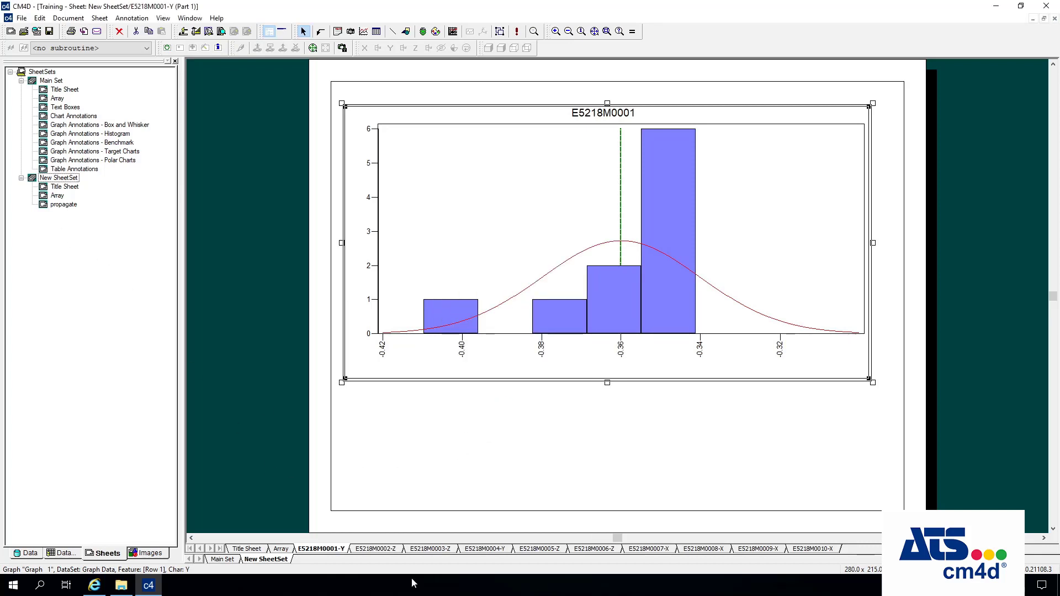
- Review the histograms on the propagated sheets E5218M0002-Z through E5218M0007-X
click(375, 549)
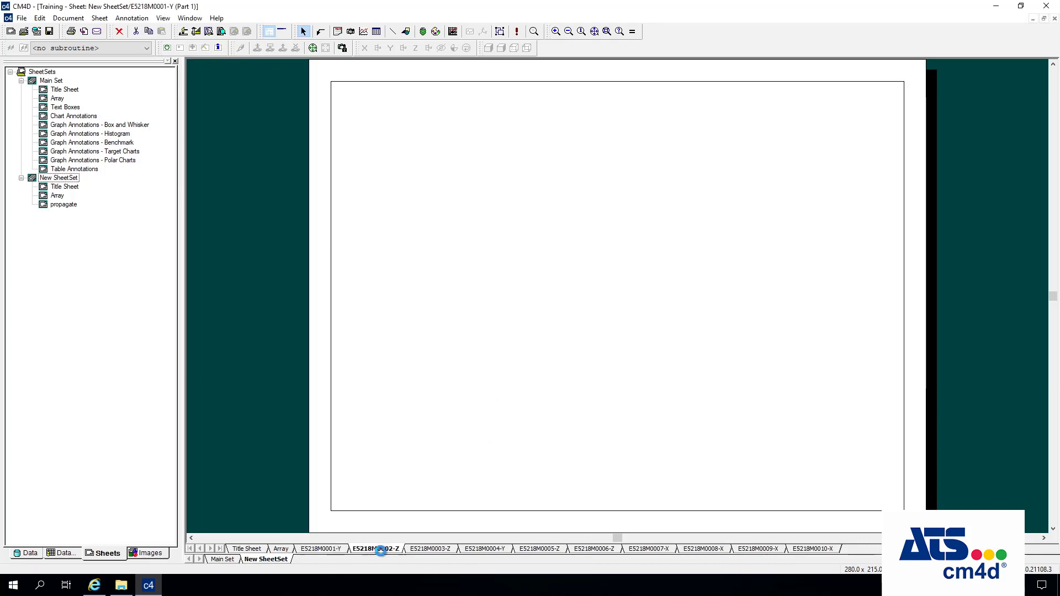
click(430, 549)
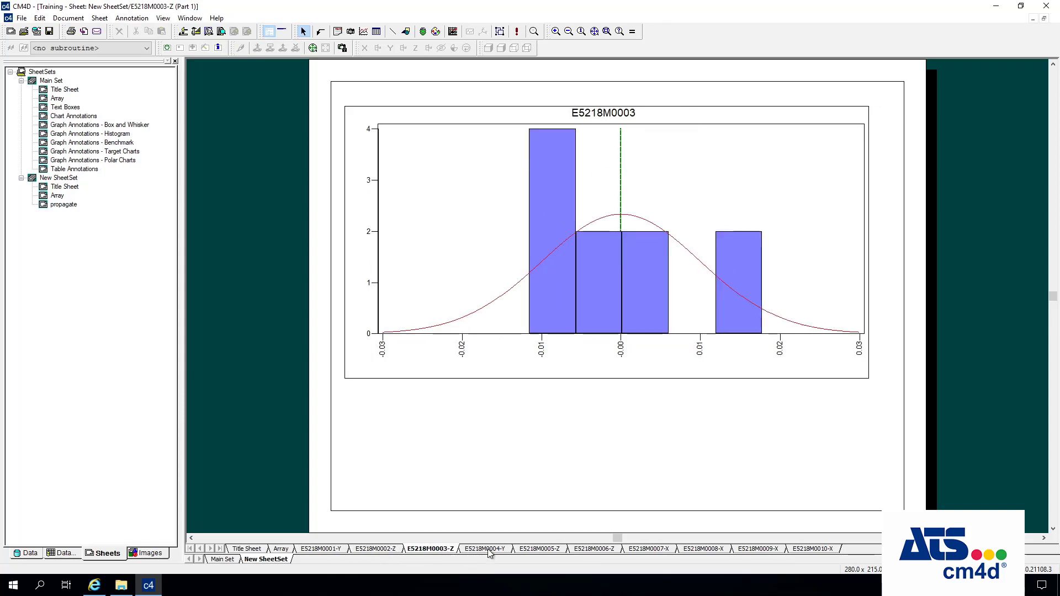
click(486, 550)
click(531, 549)
click(596, 550)
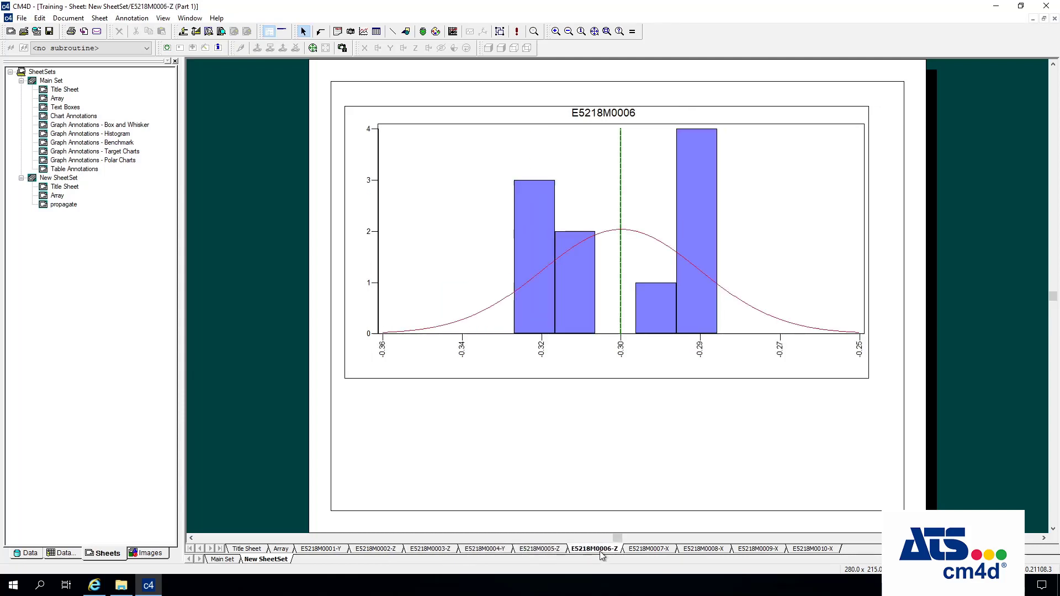
click(650, 554)
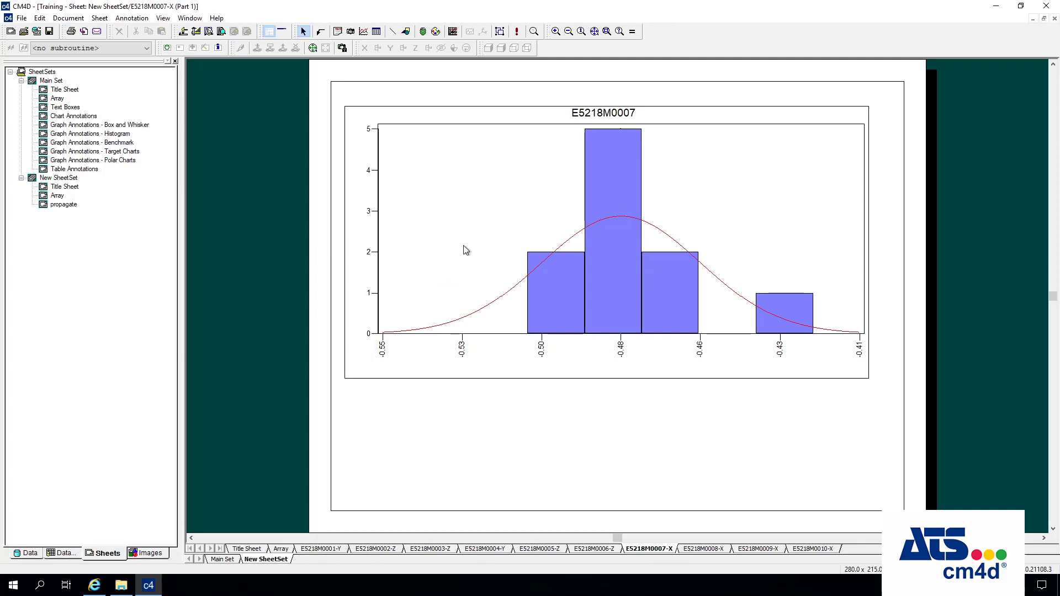
- Examine the dataset row and SheetSync settings in the data source of the E5218M0007-X histogram, leaving them unchanged
right_click(538, 287)
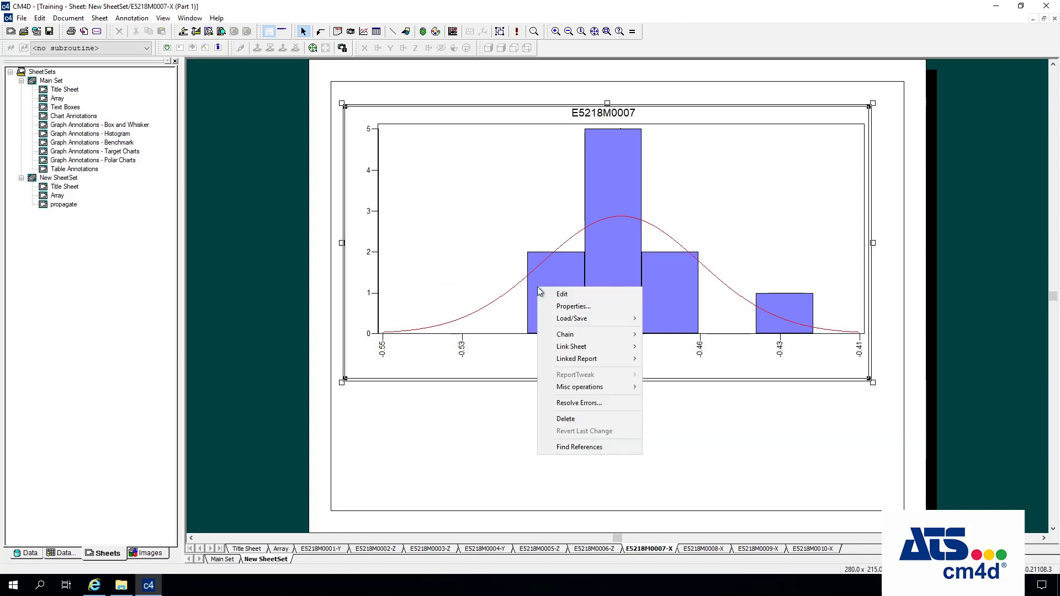
click(588, 307)
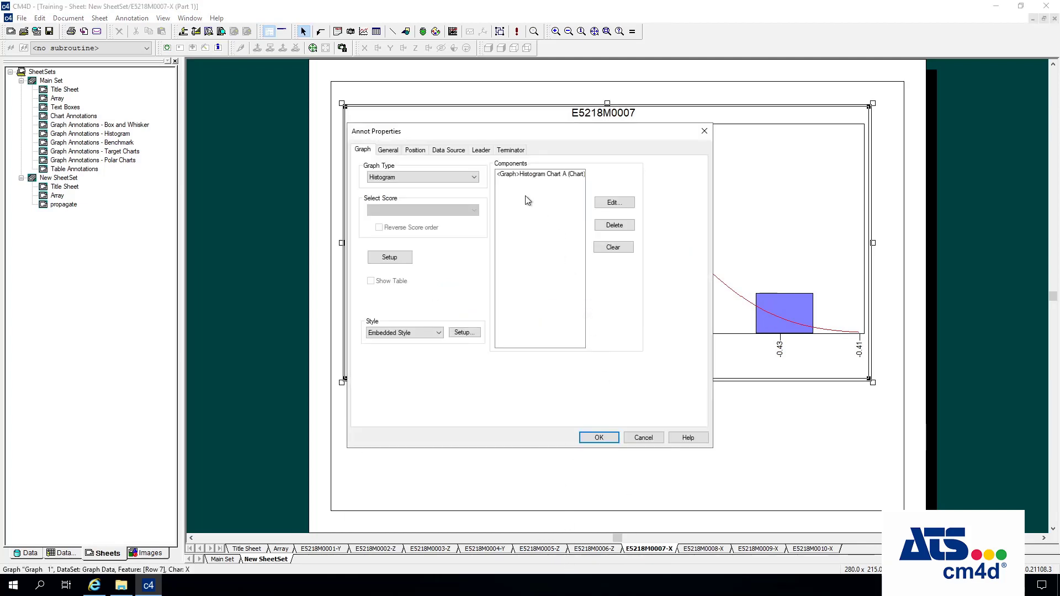
click(450, 151)
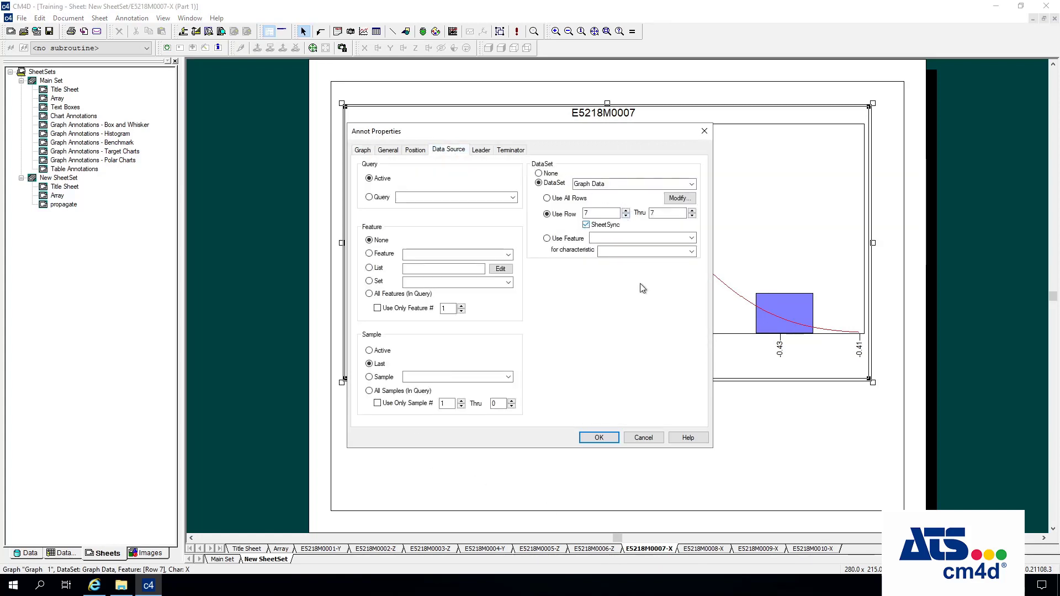
click(652, 437)
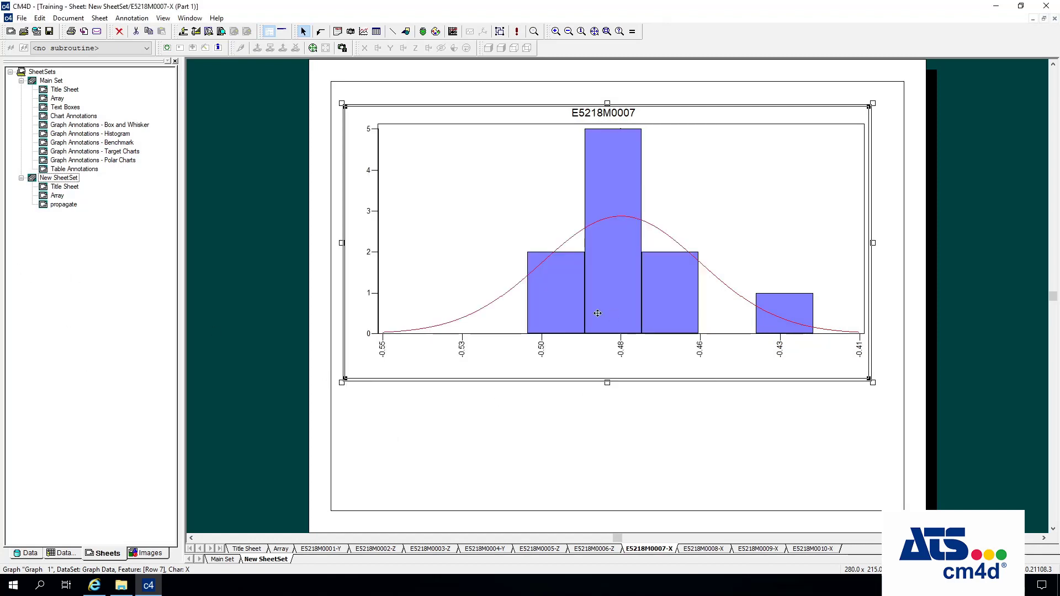
- Review the histograms on the last propagated sheets, E5218M0008-X through E5218M0010-X
click(695, 548)
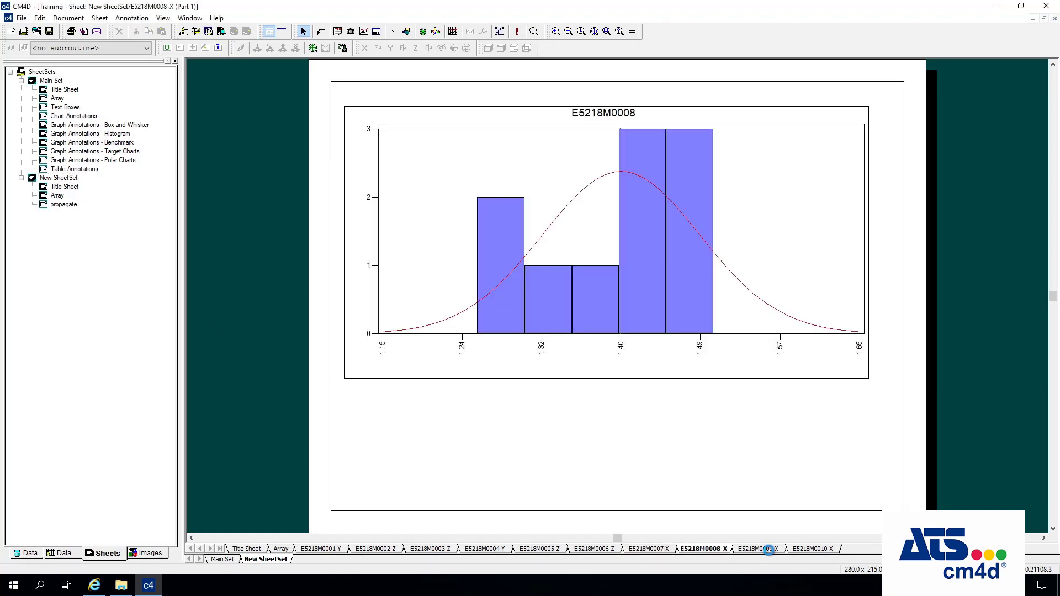
click(768, 550)
click(801, 552)
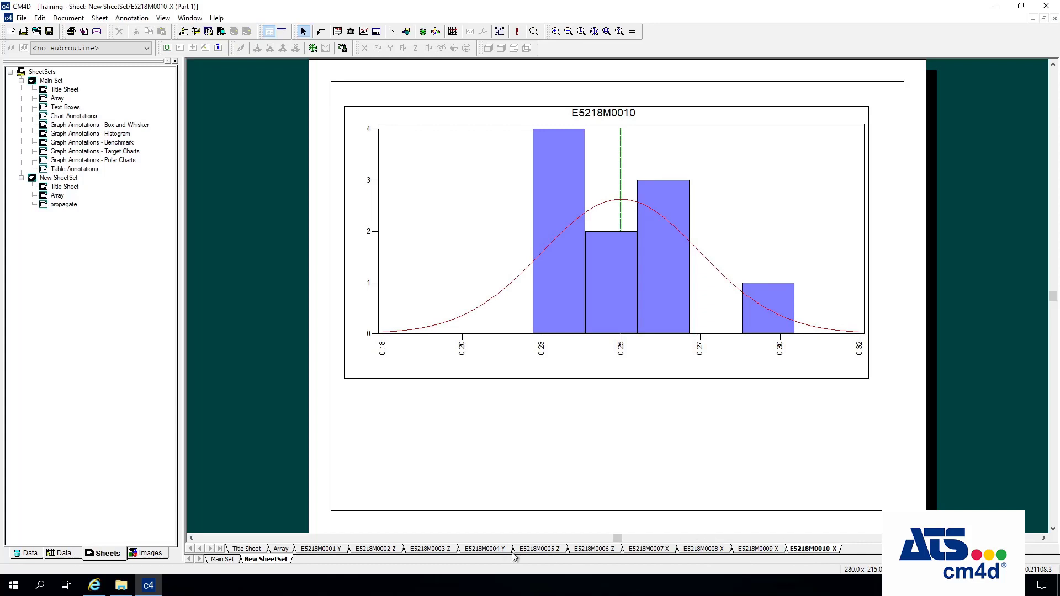
- Return to the E5218M0001-Y sheet and inspect New SheetSet's properties without changing them
click(326, 550)
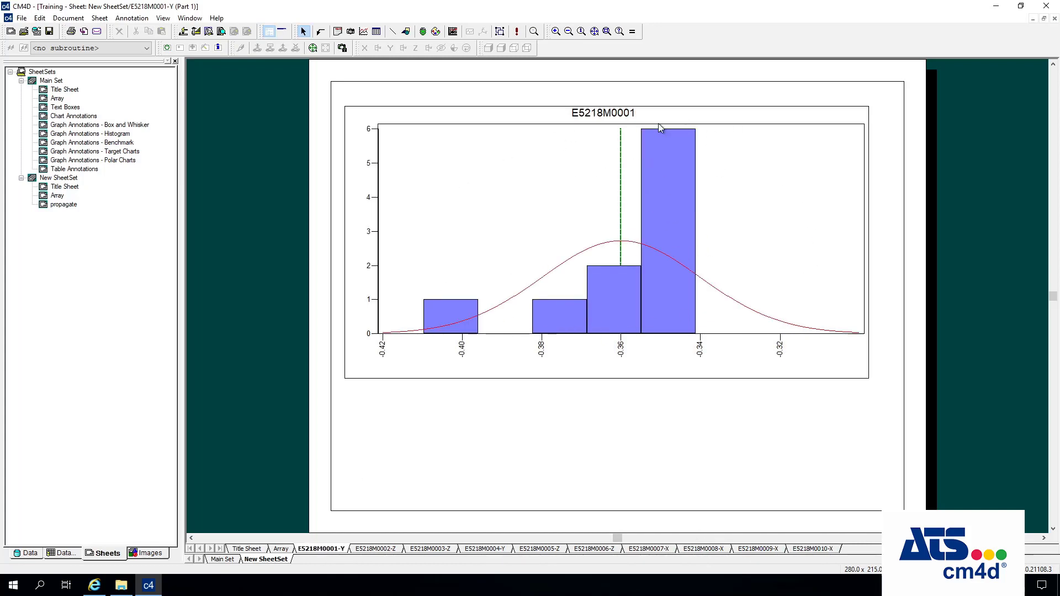
double_click(57, 179)
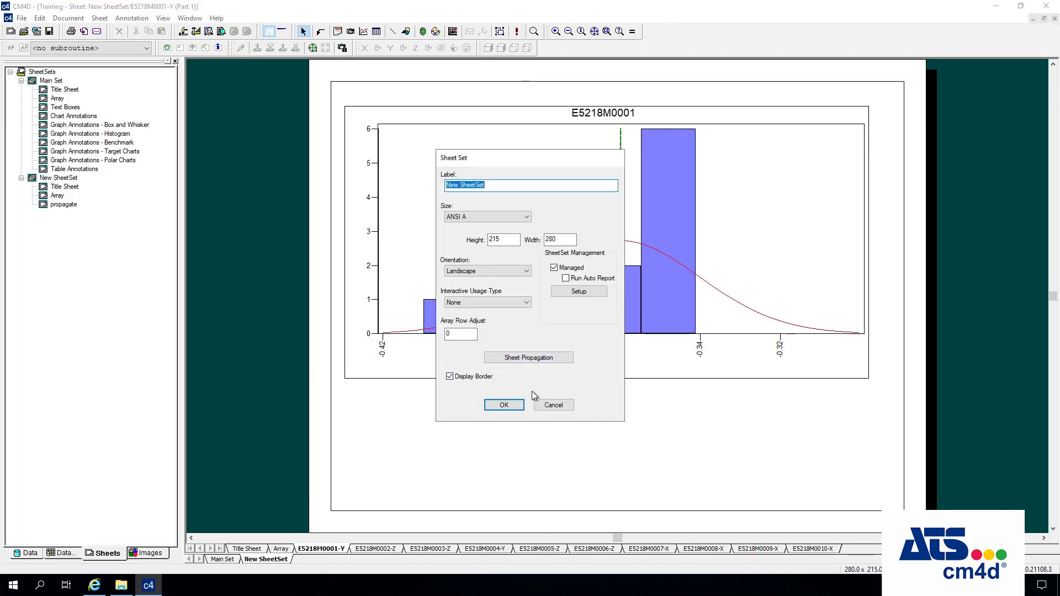
click(570, 408)
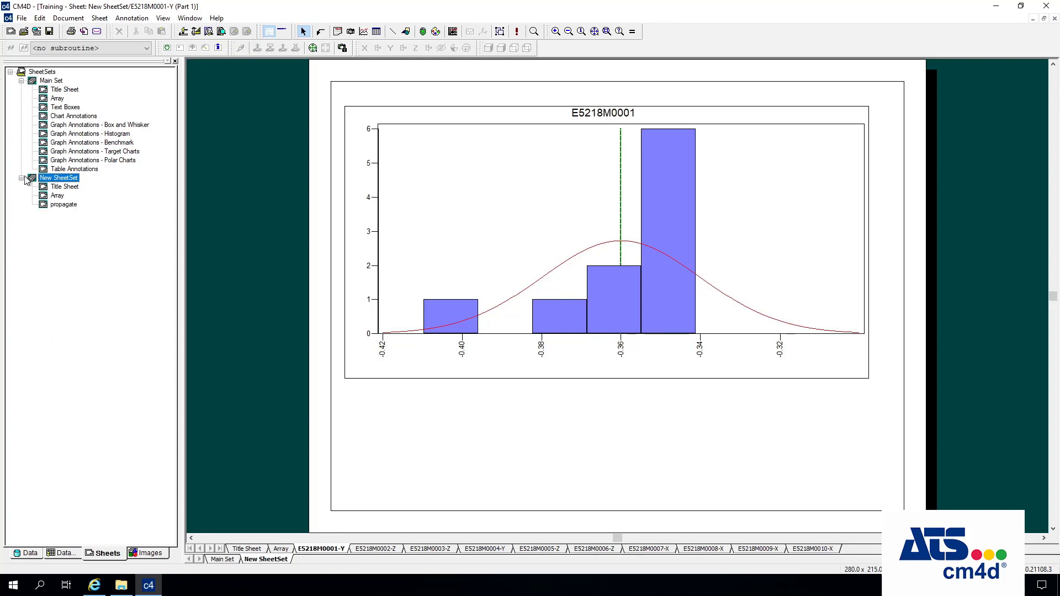
- Create a new blank document and switch back to the Training document to refresh its sheet tree
click(10, 32)
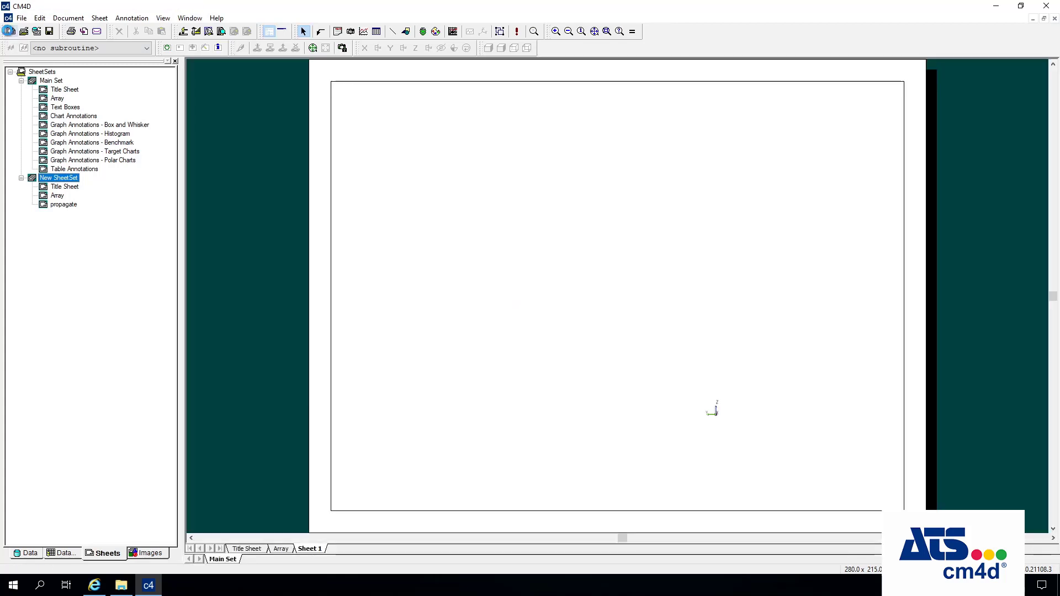
click(190, 19)
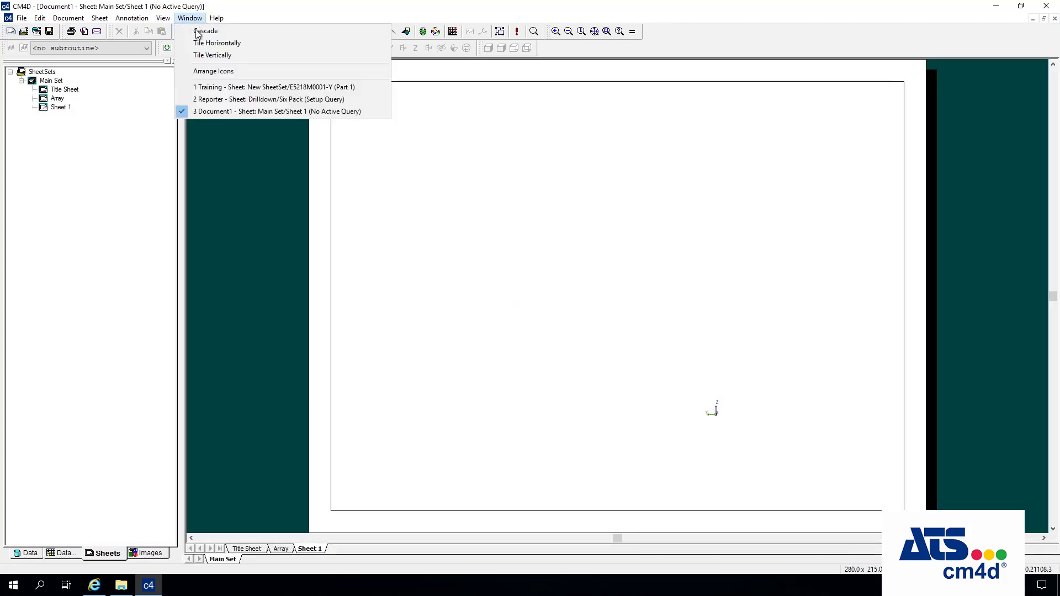
click(233, 89)
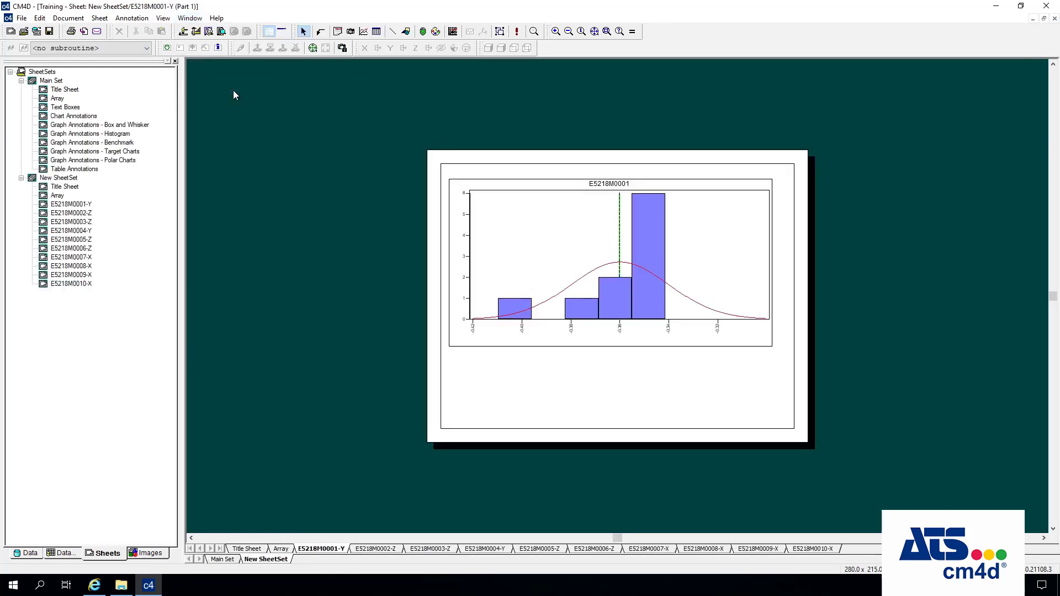
- Inspect the label of the E5218M0001-Y sheet in its sheet properties, leaving it unchanged
drag(83, 208, 79, 286)
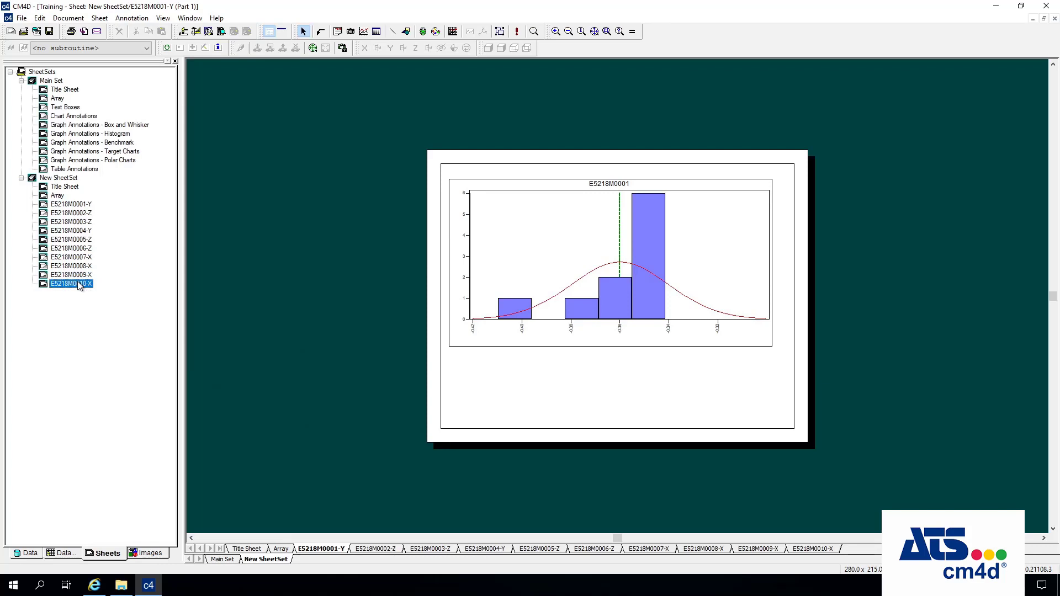
click(74, 205)
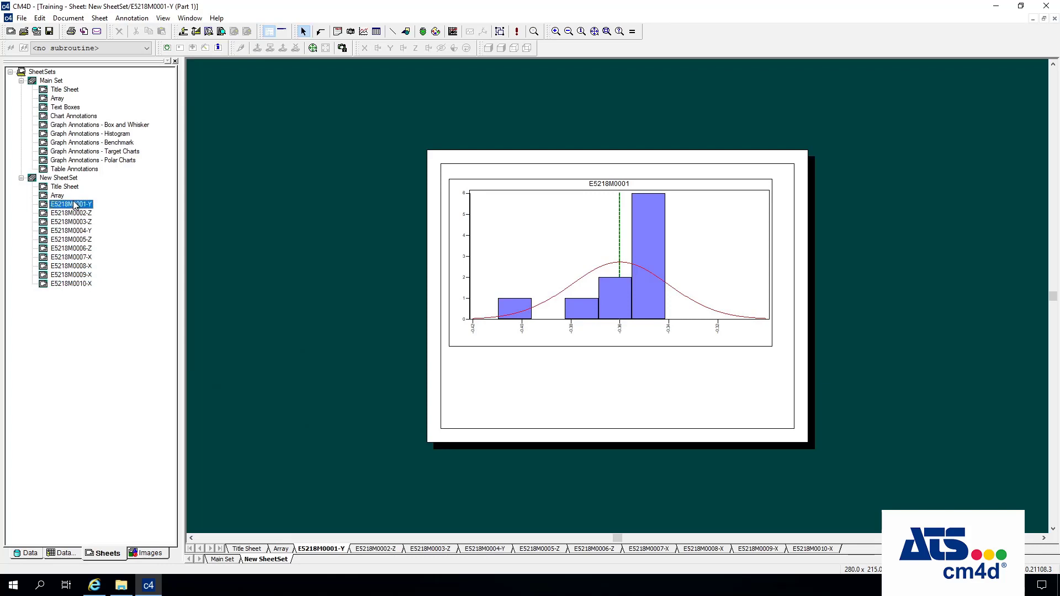
double_click(74, 204)
click(577, 330)
double_click(68, 205)
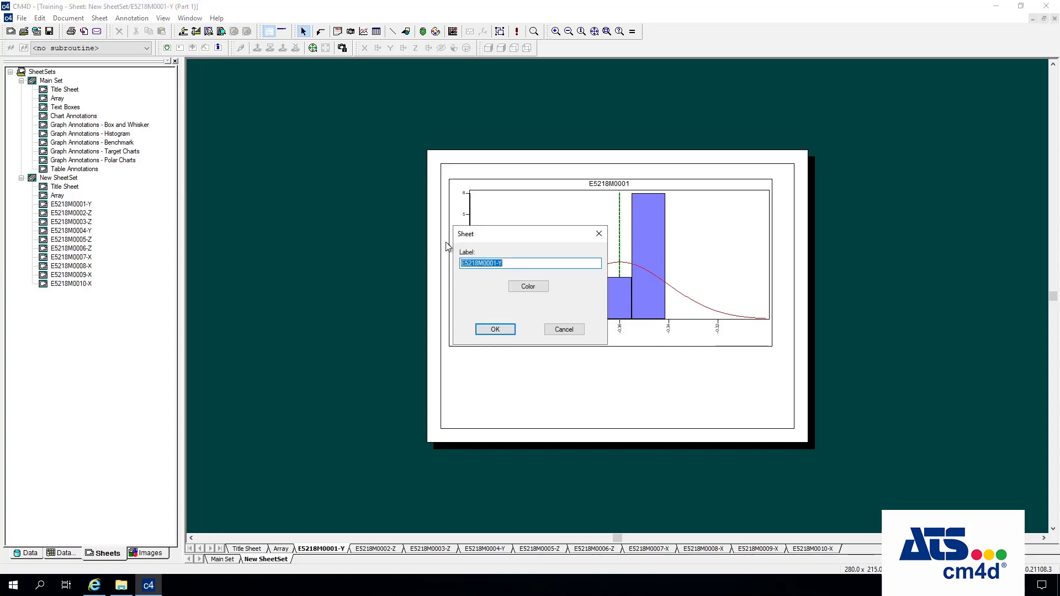
click(564, 329)
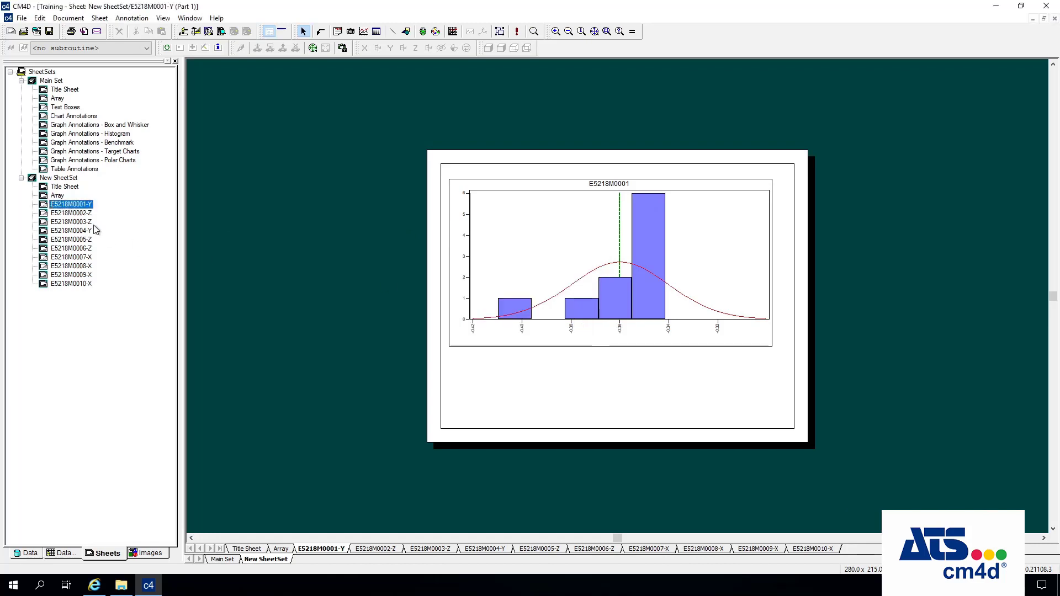
- Examine the Sheet Label Prefix option in New SheetSet's Sheet Propagation settings and leave the settings unapplied
double_click(58, 178)
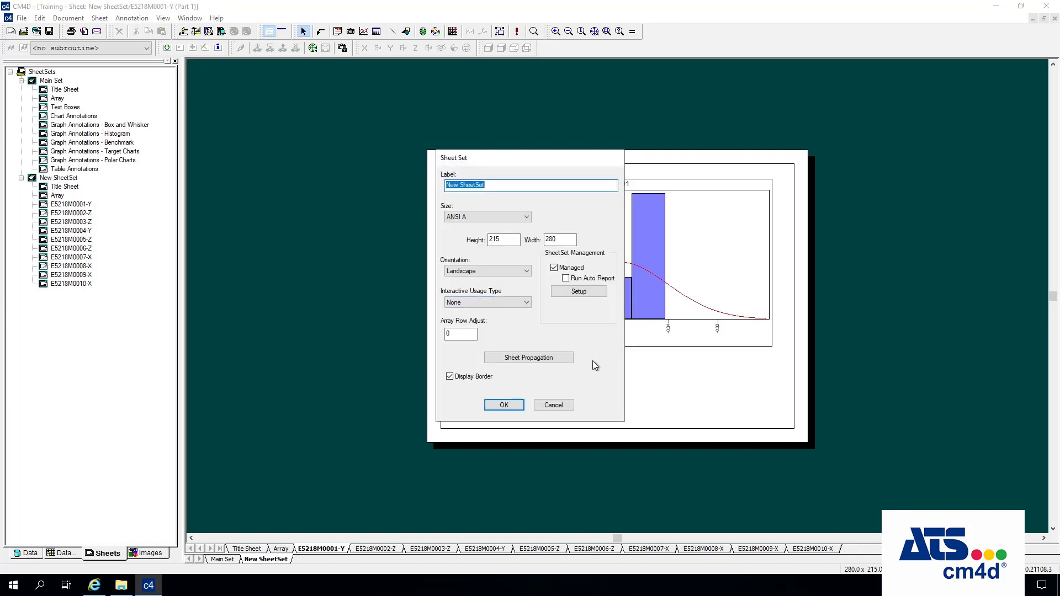
click(565, 361)
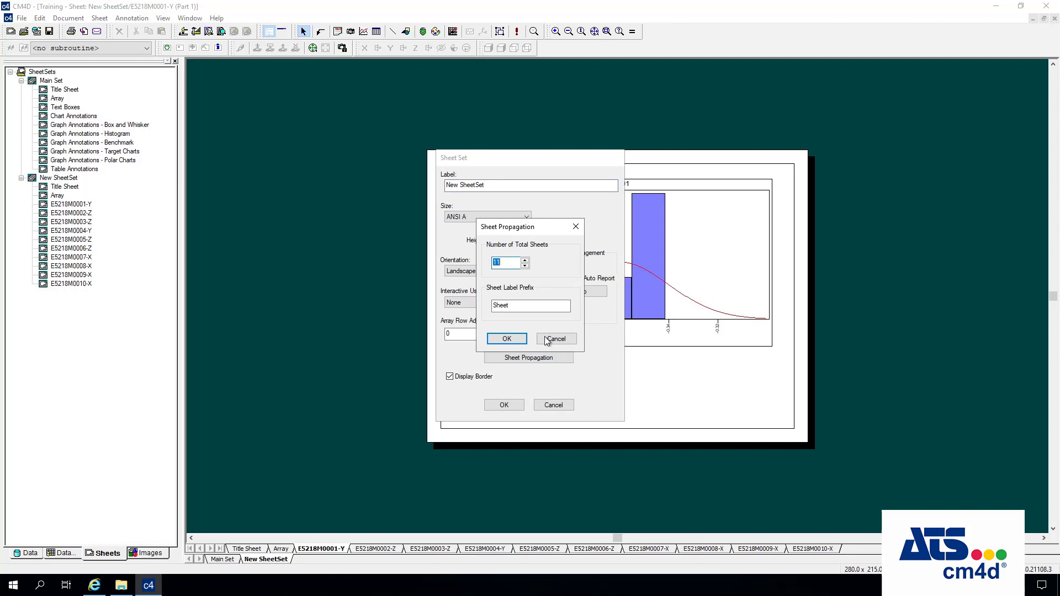
click(532, 307)
click(556, 339)
click(553, 405)
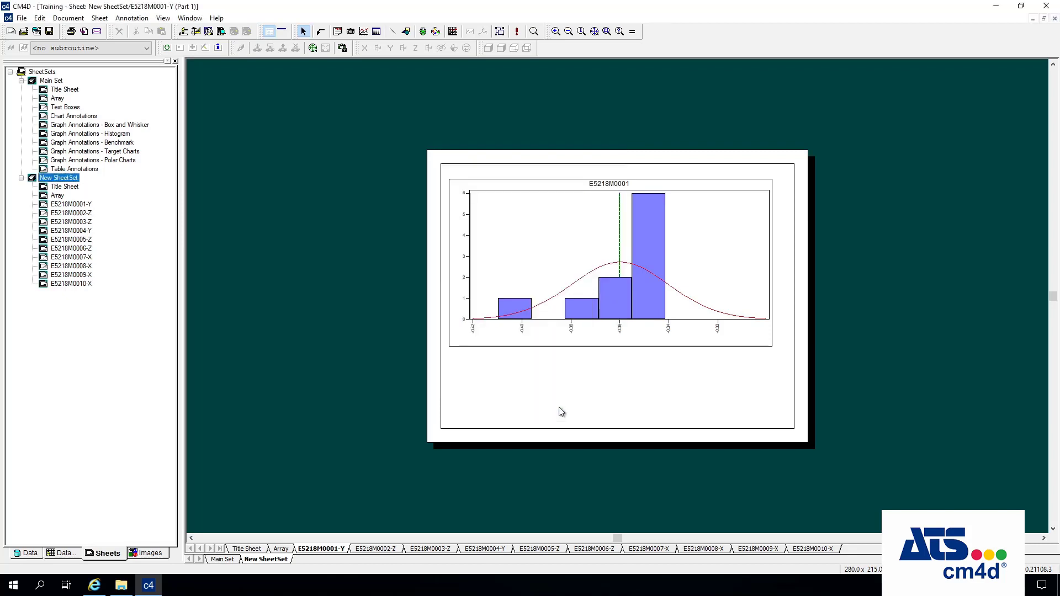
- Review the propagated histogram sheets from E5218M0002-Z through E5218M0010-X, ending back on the E5218M0001-Y sheet
click(375, 551)
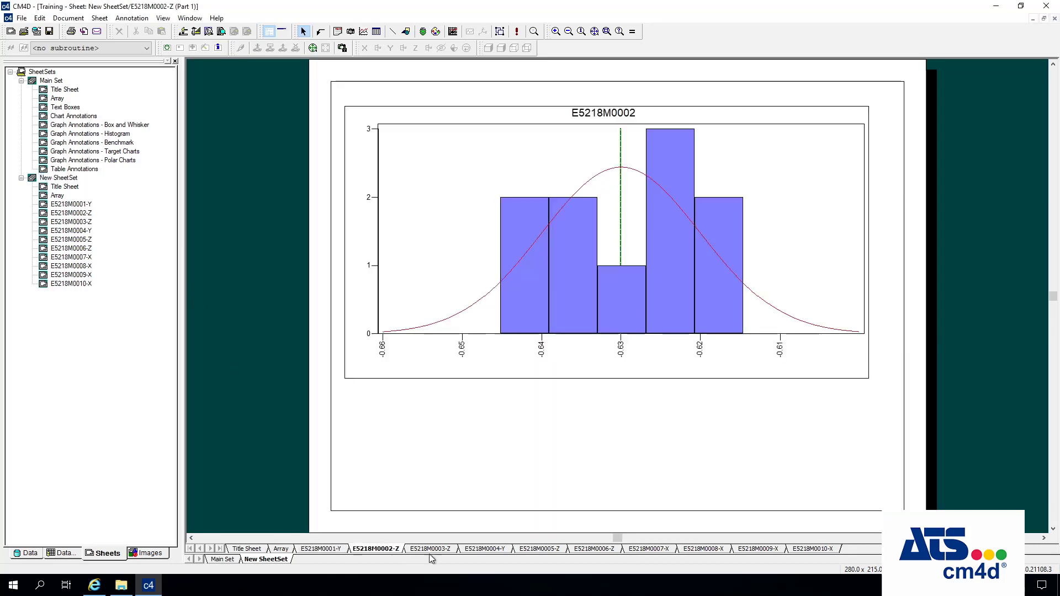
click(430, 550)
click(486, 550)
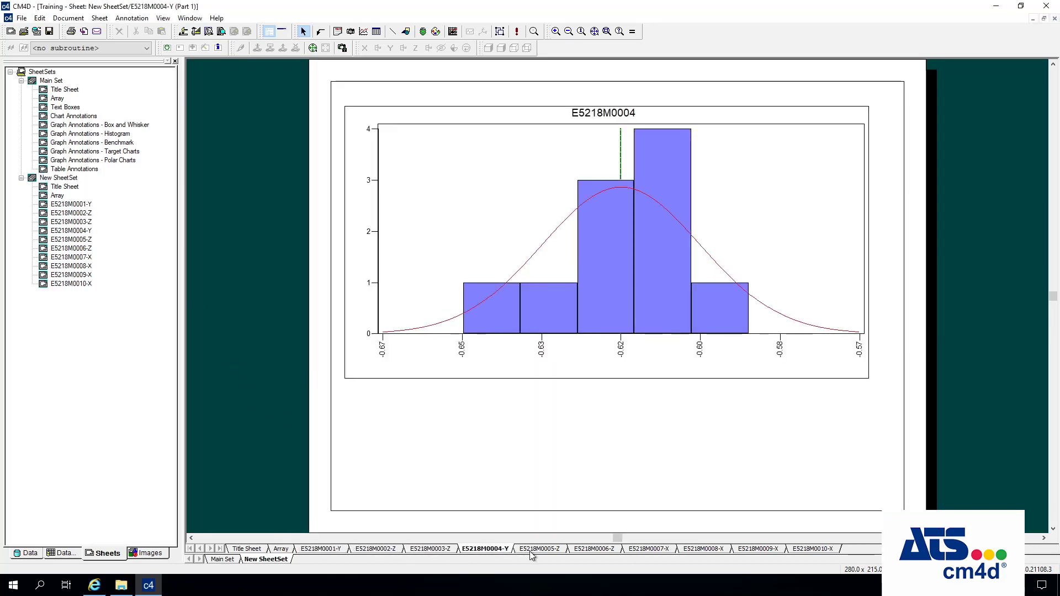
click(540, 550)
click(594, 550)
click(649, 550)
click(703, 550)
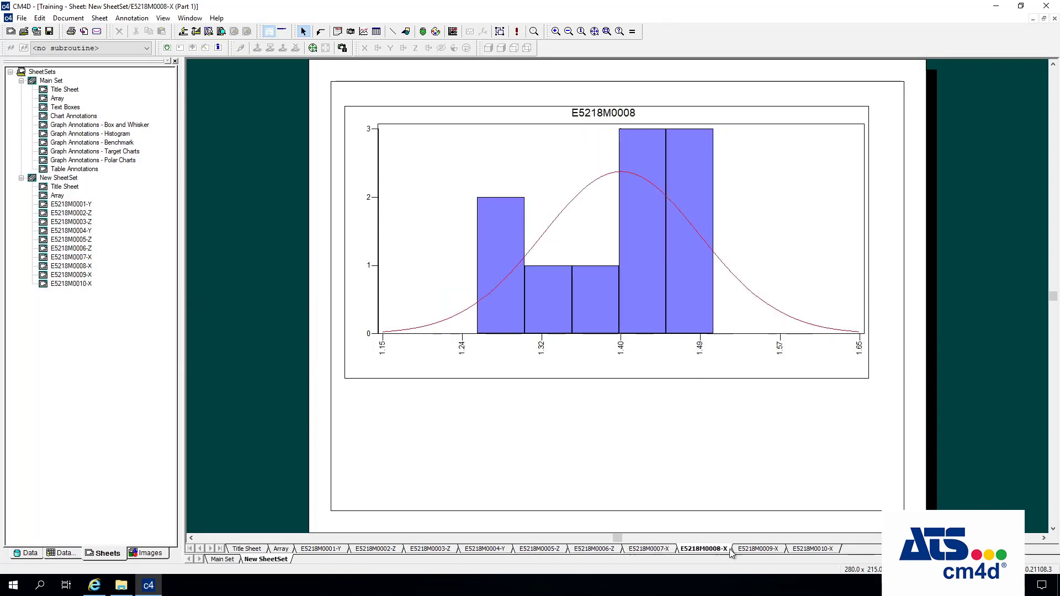
click(758, 550)
click(812, 549)
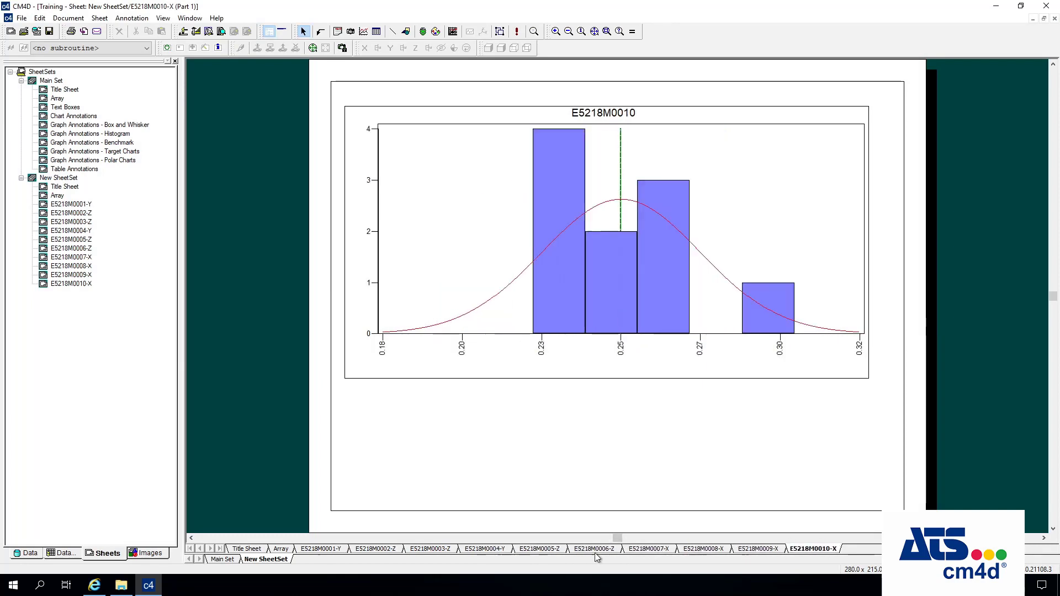
click(331, 551)
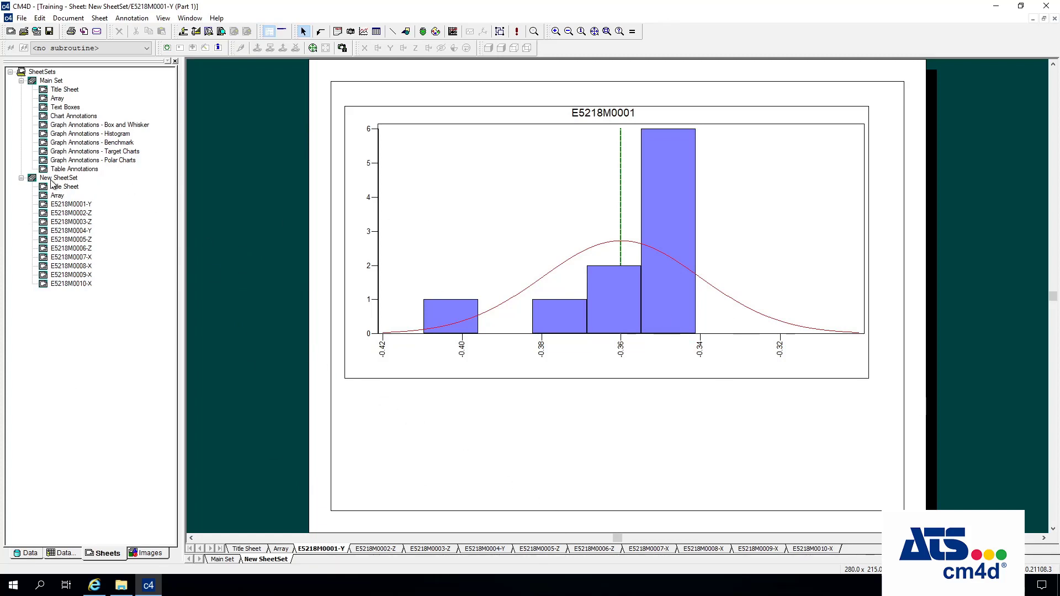
- Show the document's DataSets and inspect the E5218M0001 histogram's data source settings, leaving them unchanged
click(63, 553)
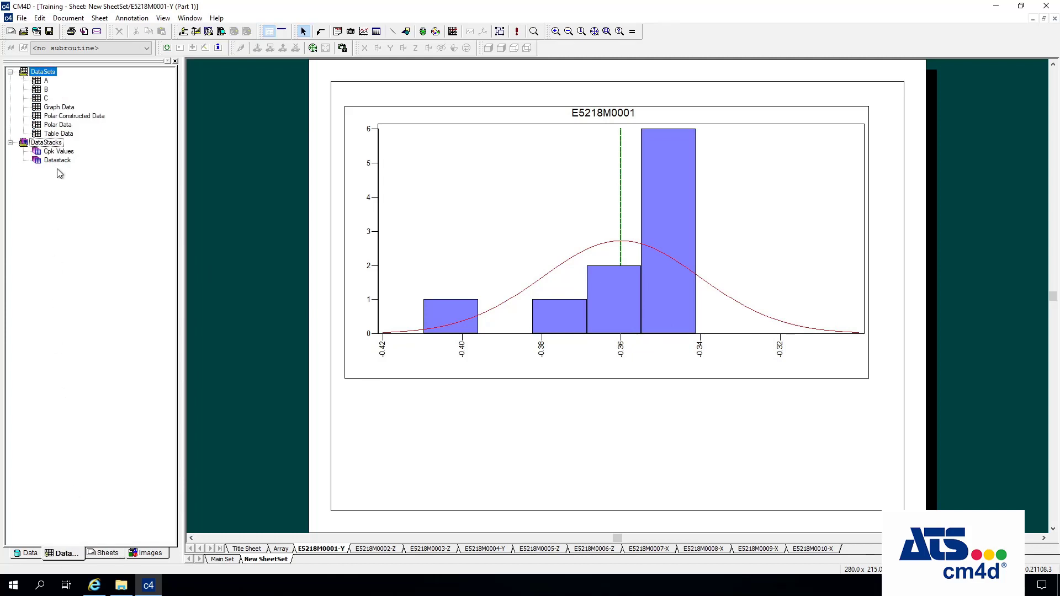
right_click(592, 232)
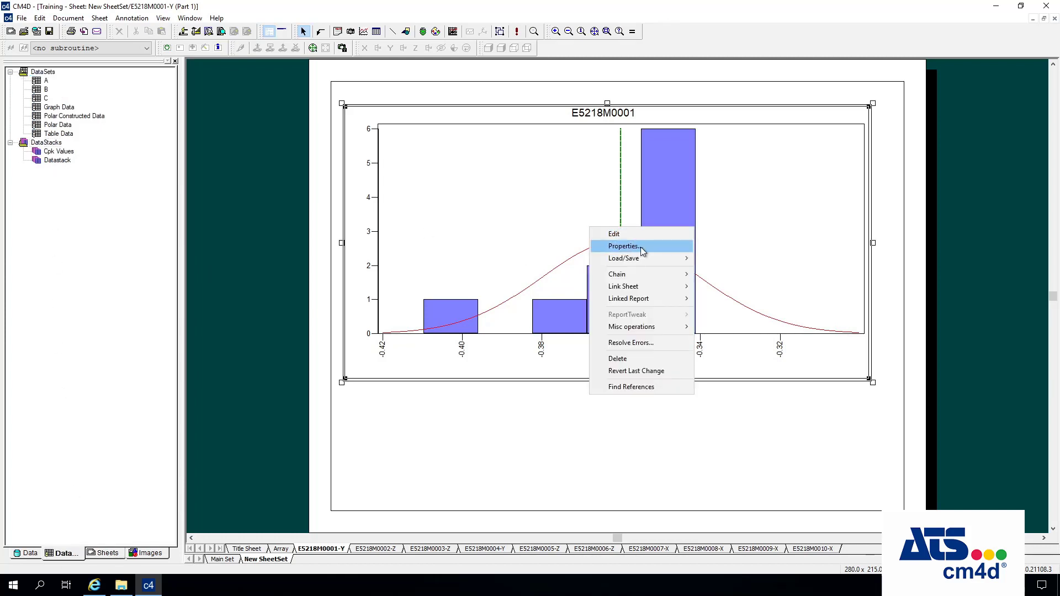
click(635, 245)
click(450, 150)
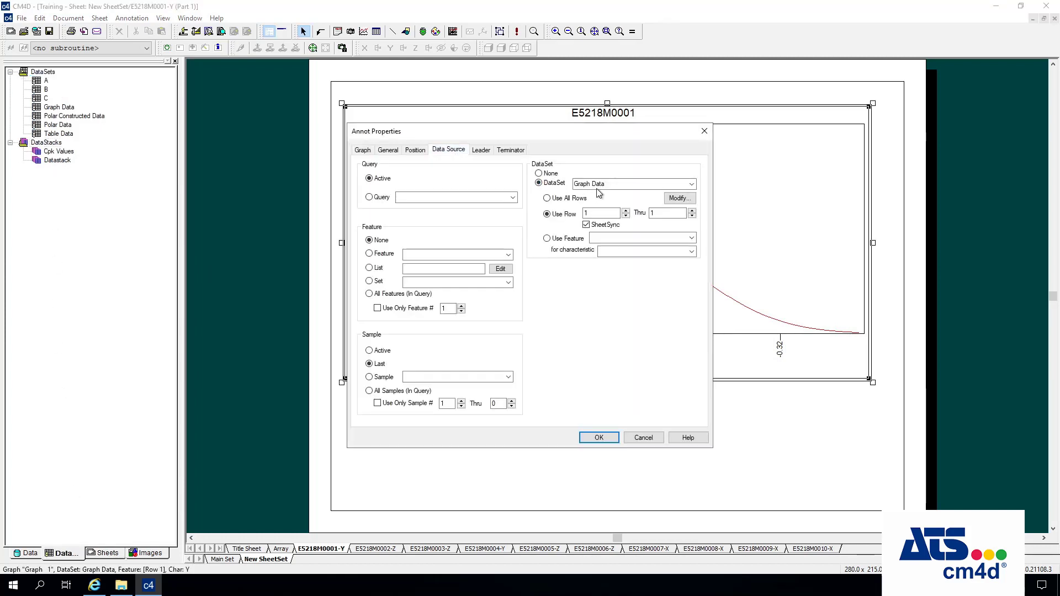
click(643, 437)
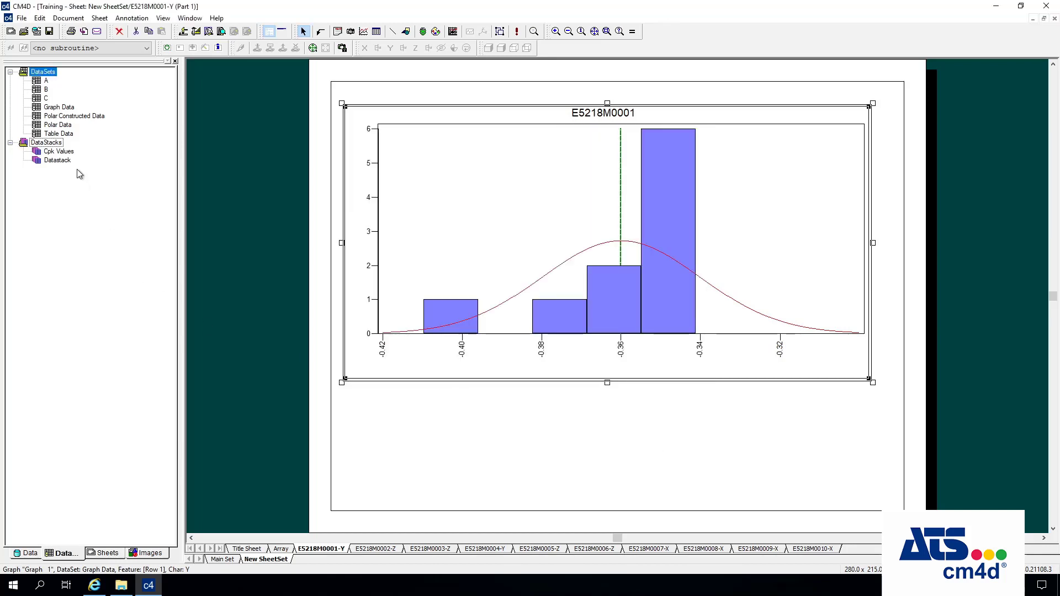
- View the Graph Data DataSet in a grid, highlight rows 1 through 10, and compare with the E5218M0010-X sheet
right_click(57, 108)
click(91, 210)
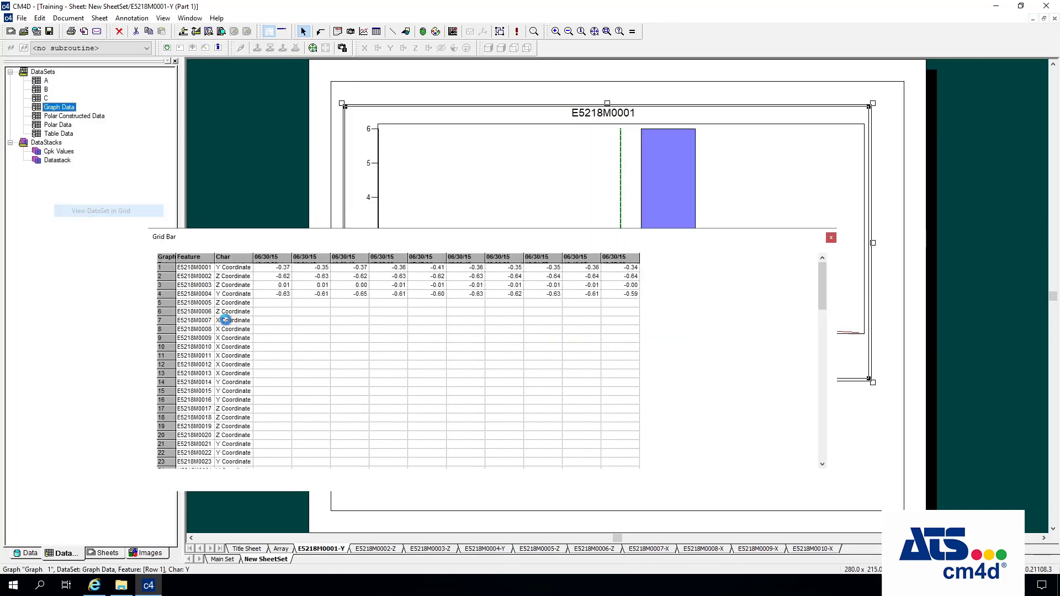
drag(167, 267, 169, 349)
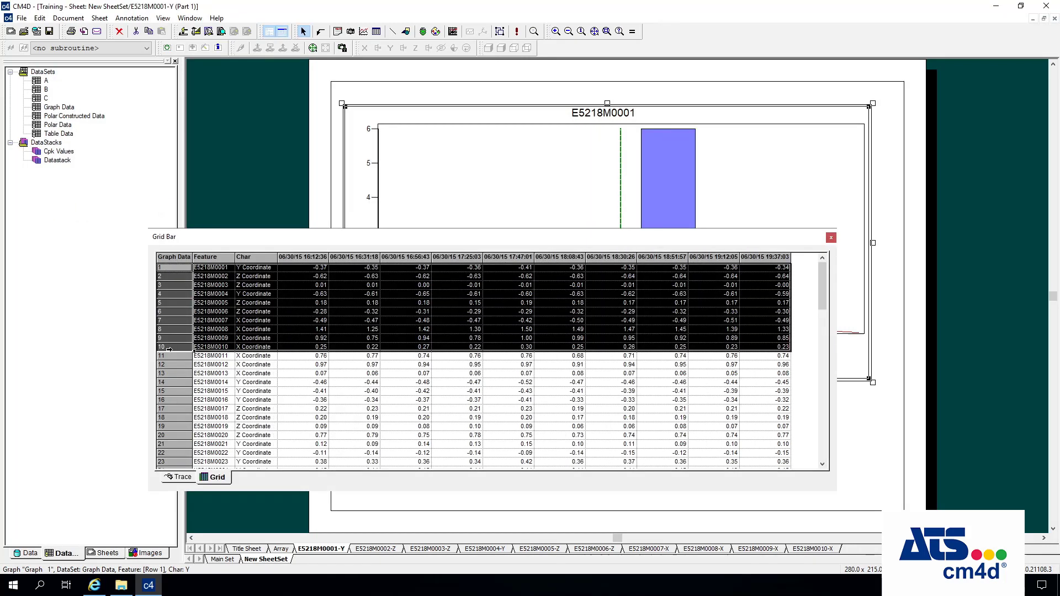
click(832, 239)
click(835, 550)
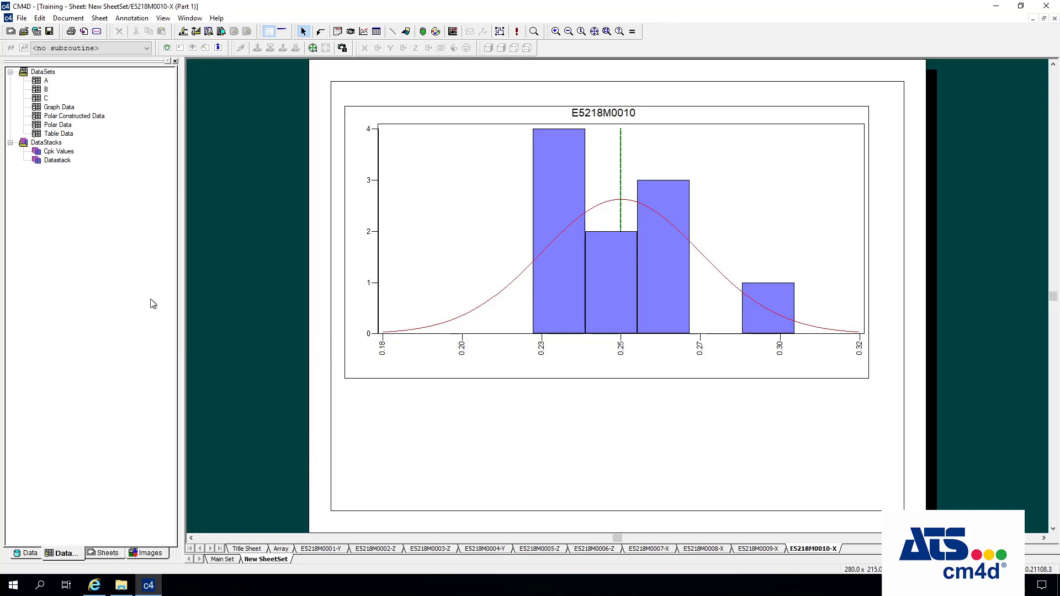
- Return to the sheet tree and inspect New SheetSet's properties and management options without changing them
click(108, 558)
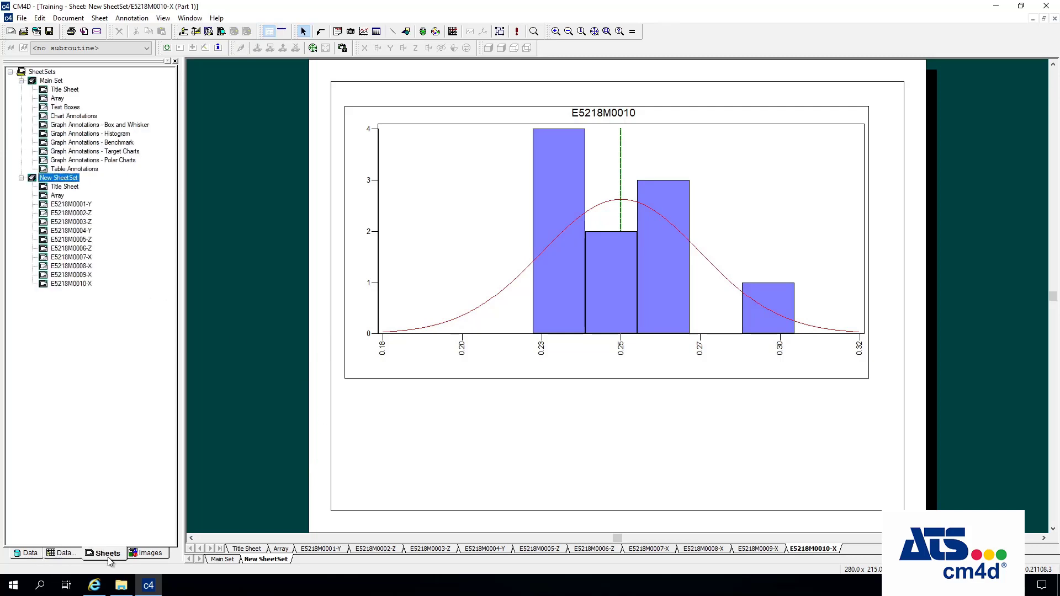
double_click(60, 177)
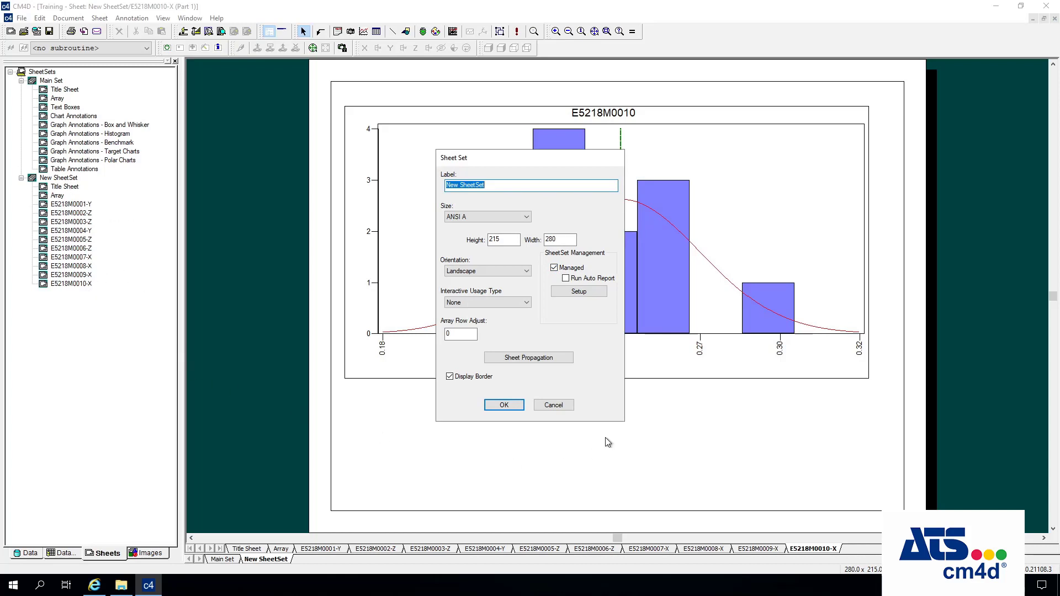
click(554, 405)
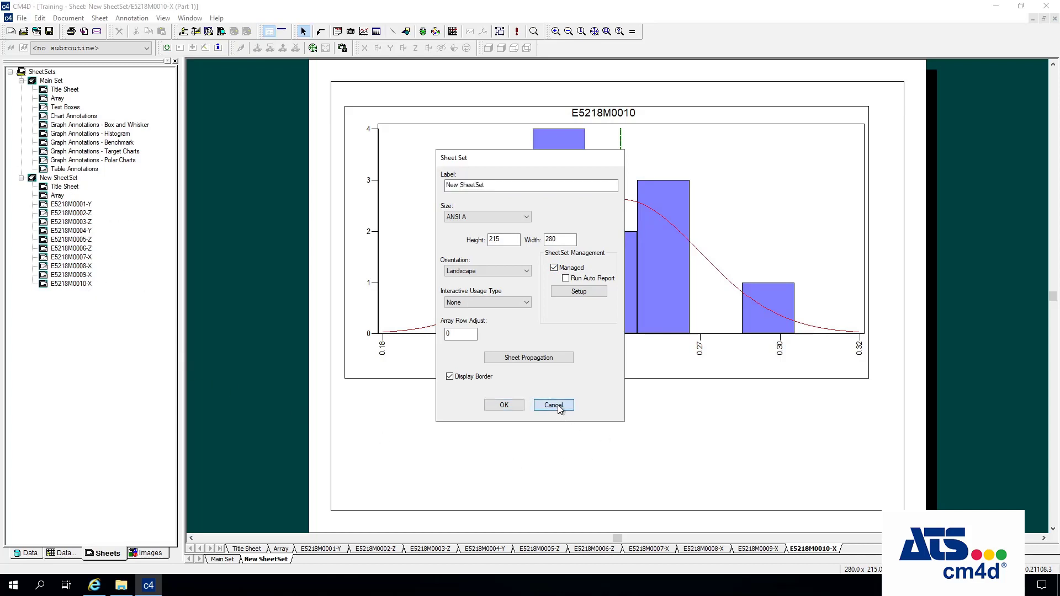
- Turn off the Managed option for Main Set and check that New SheetSet is set as managed
double_click(55, 80)
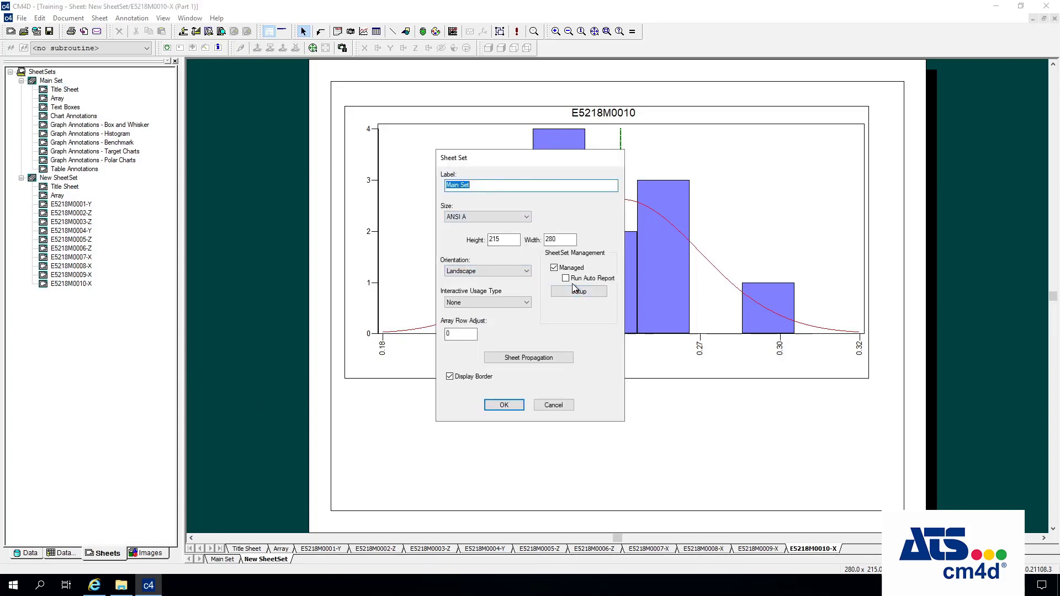
click(555, 267)
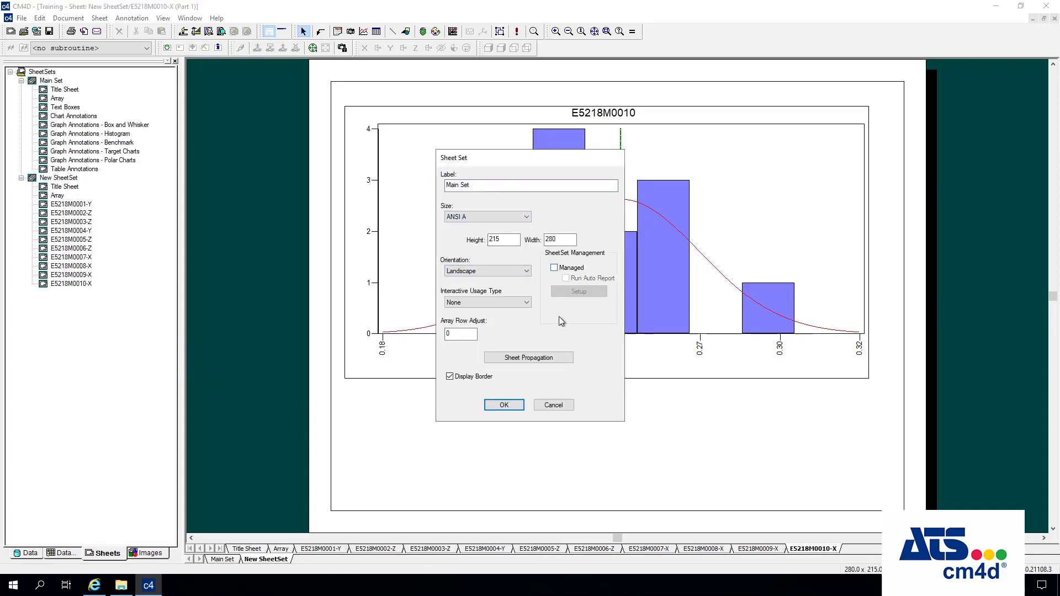
click(505, 406)
double_click(59, 177)
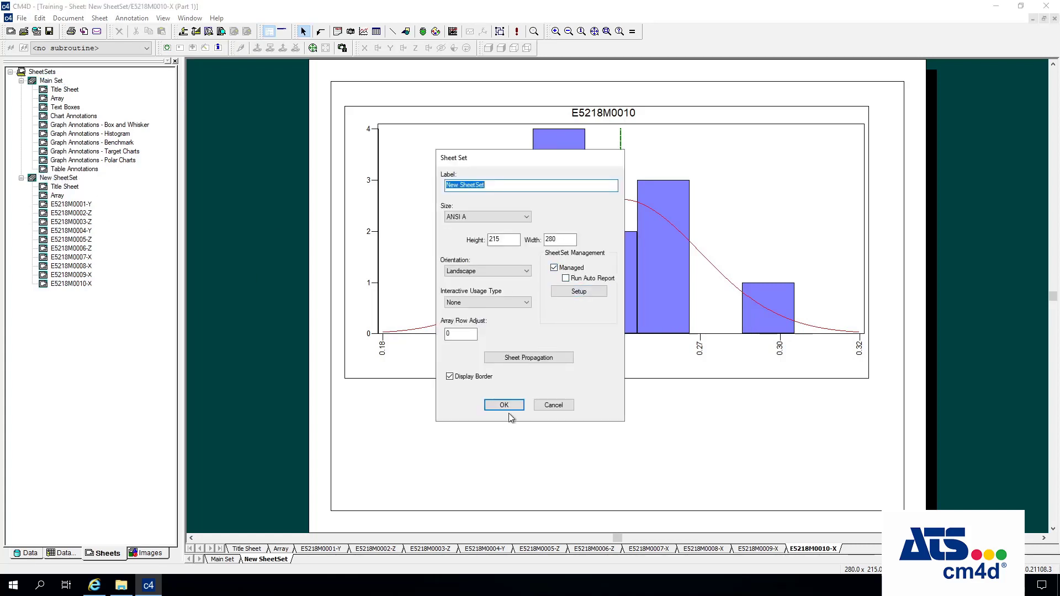
click(504, 406)
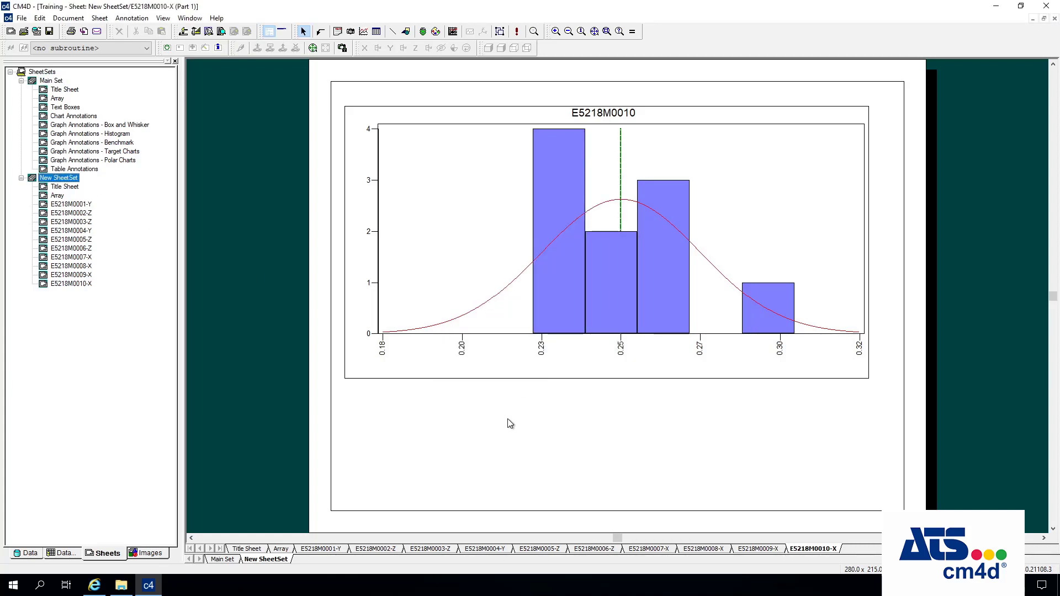
- Make this a managed document and select the Training file in CM4D_Training\Template Documents for its shared network folder
click(62, 19)
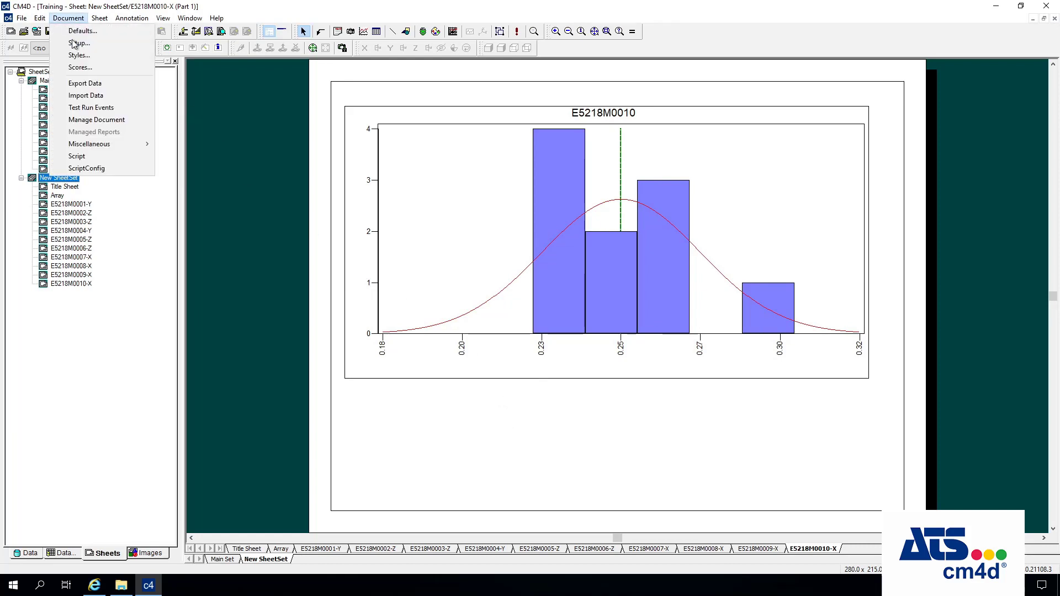
click(99, 119)
click(366, 241)
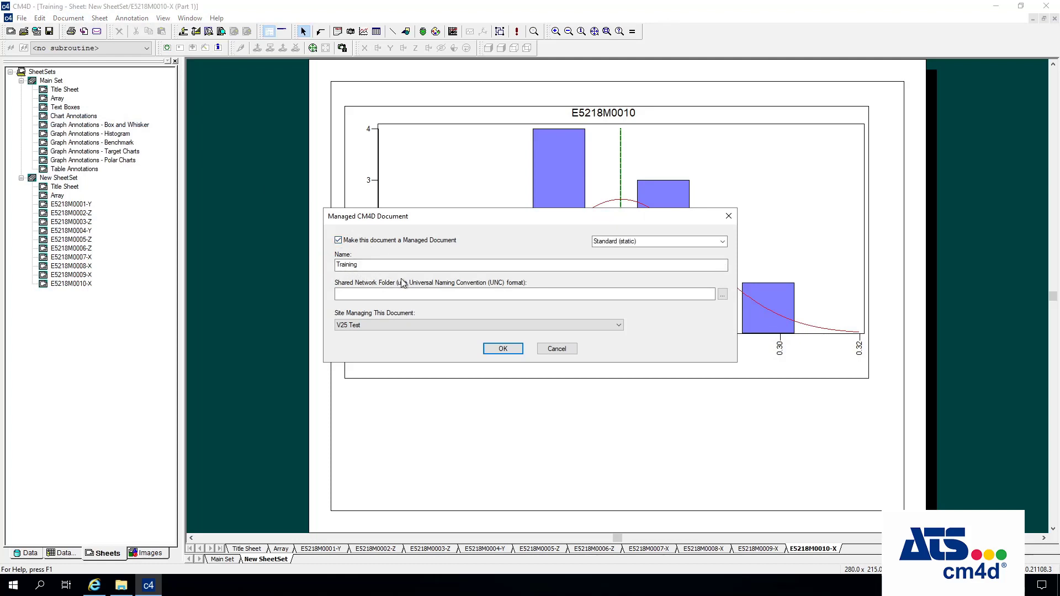
click(723, 296)
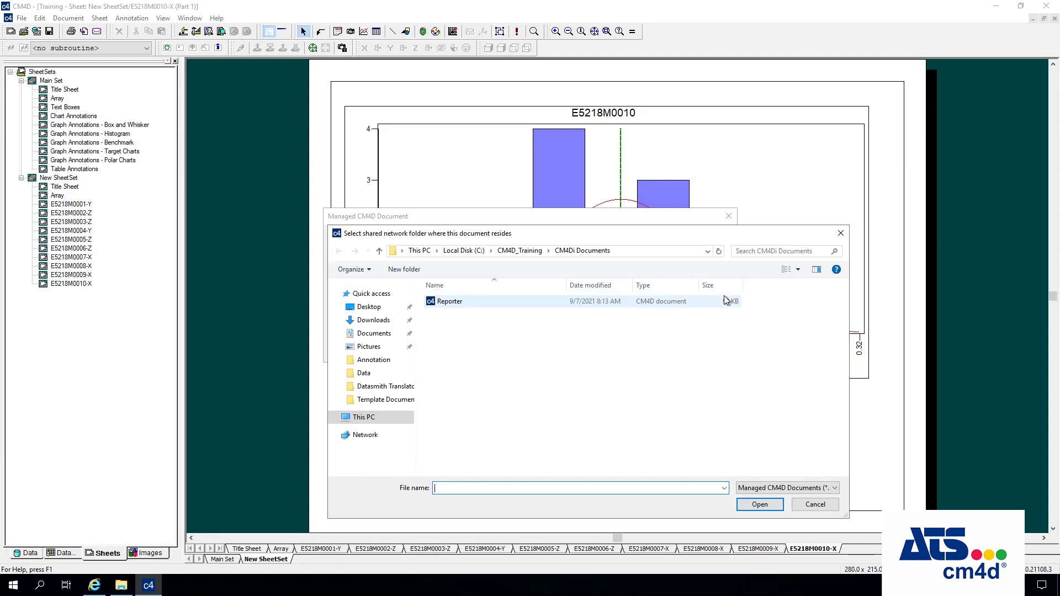
click(524, 252)
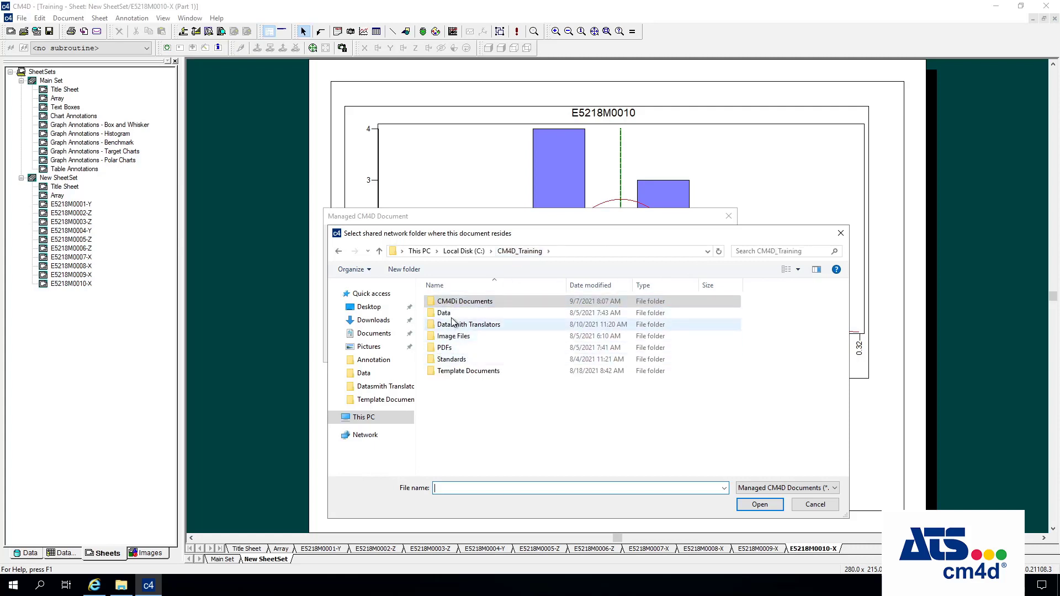
double_click(456, 373)
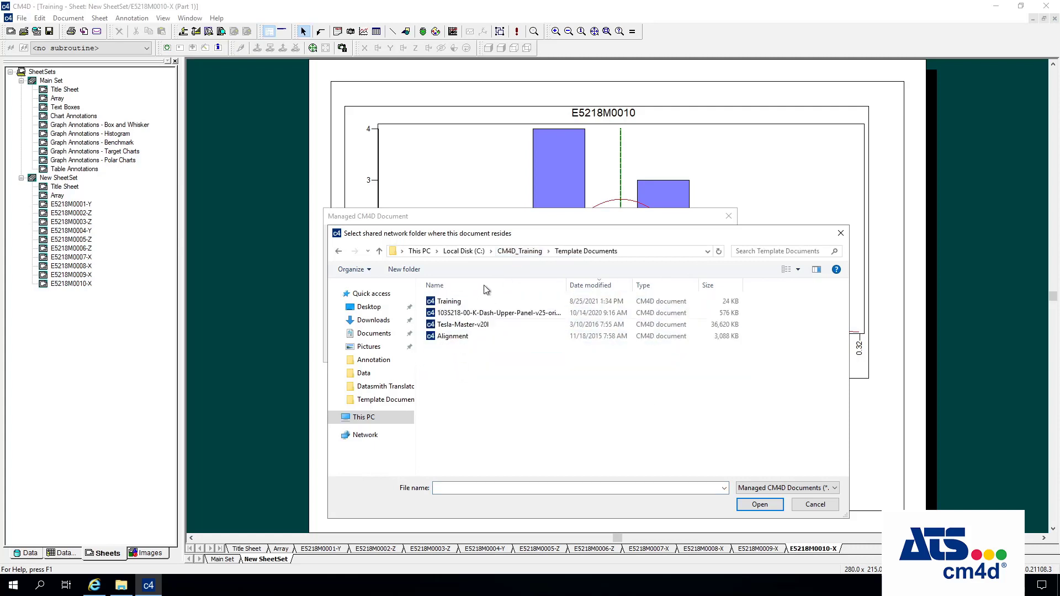
click(464, 303)
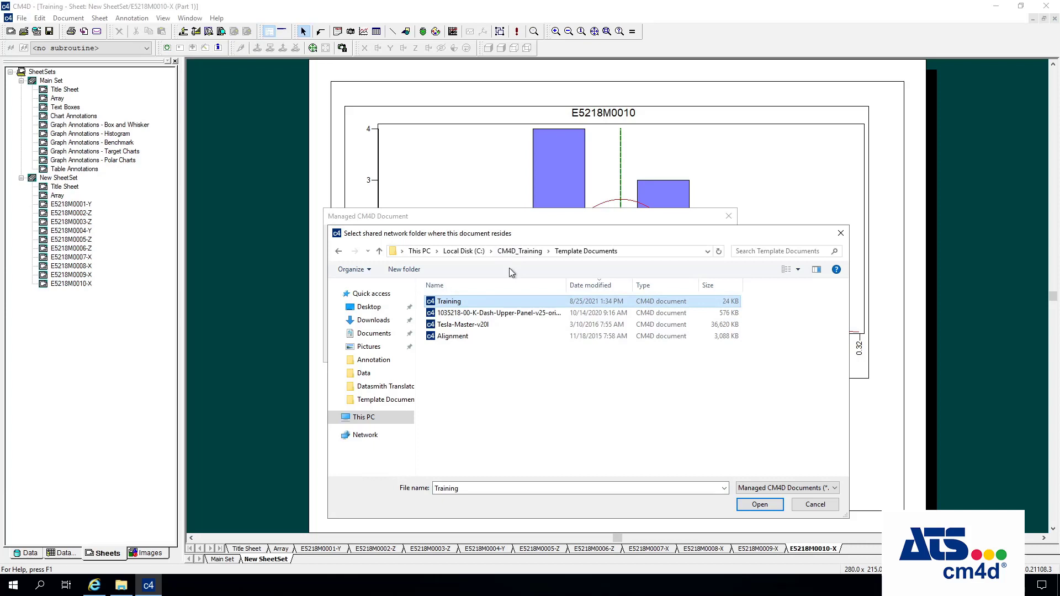
click(742, 505)
- Replace the C: drive in the shared network folder path with \\democm4ds2.ats-demo.local and apply the managed document settings
click(339, 294)
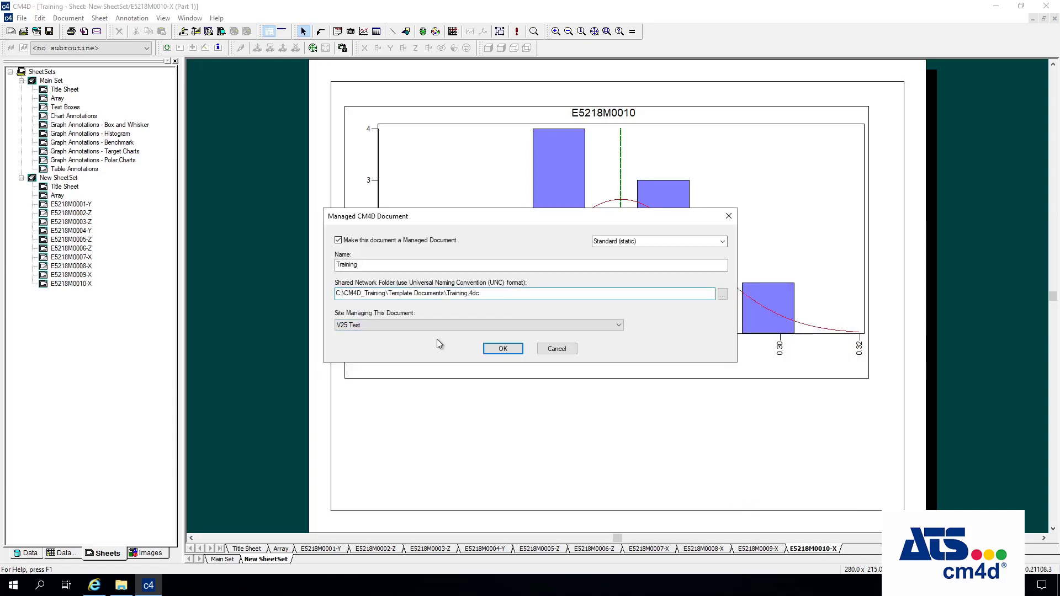
key(Delete)
key(Delete)
text(\\democm)
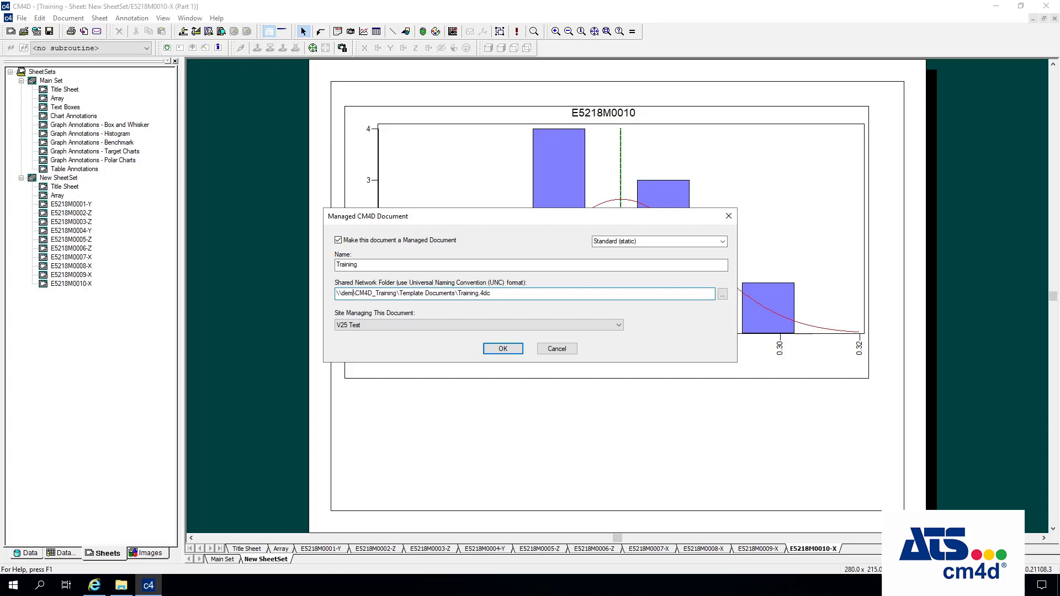
text(4ds)
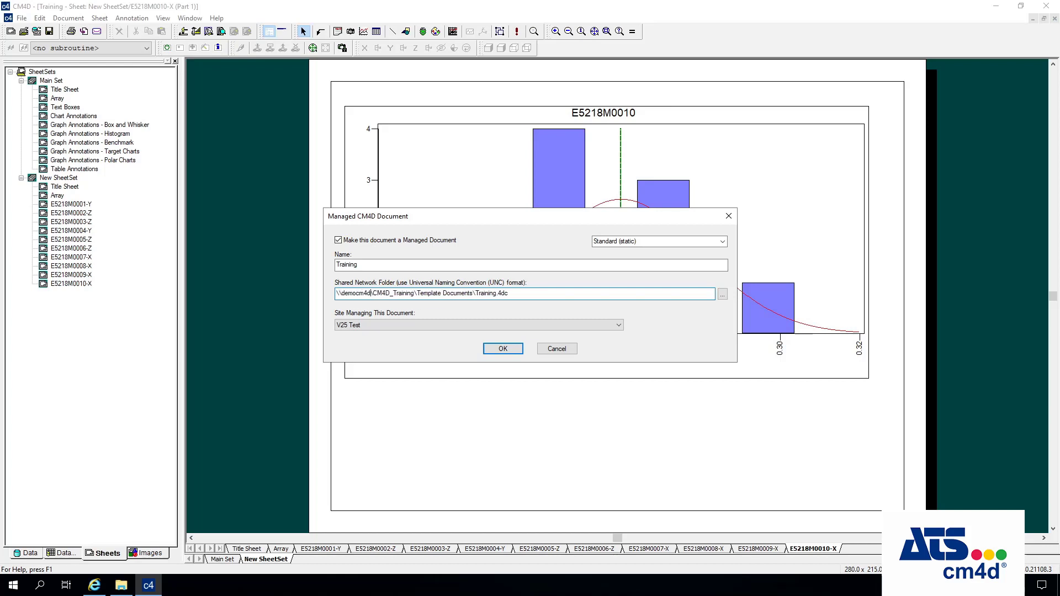
text(2.ats)
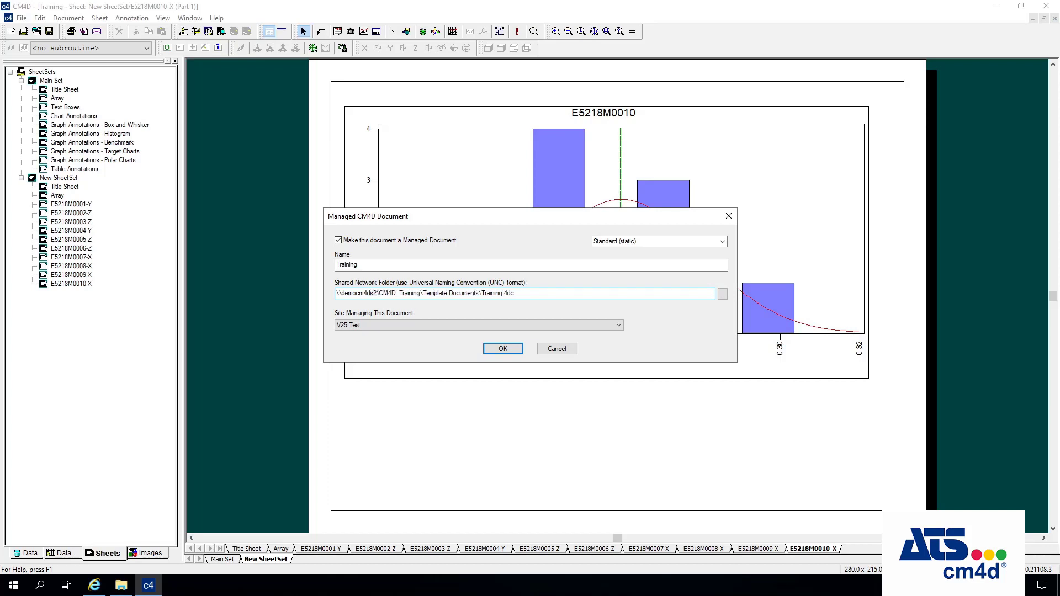
text(-demo)
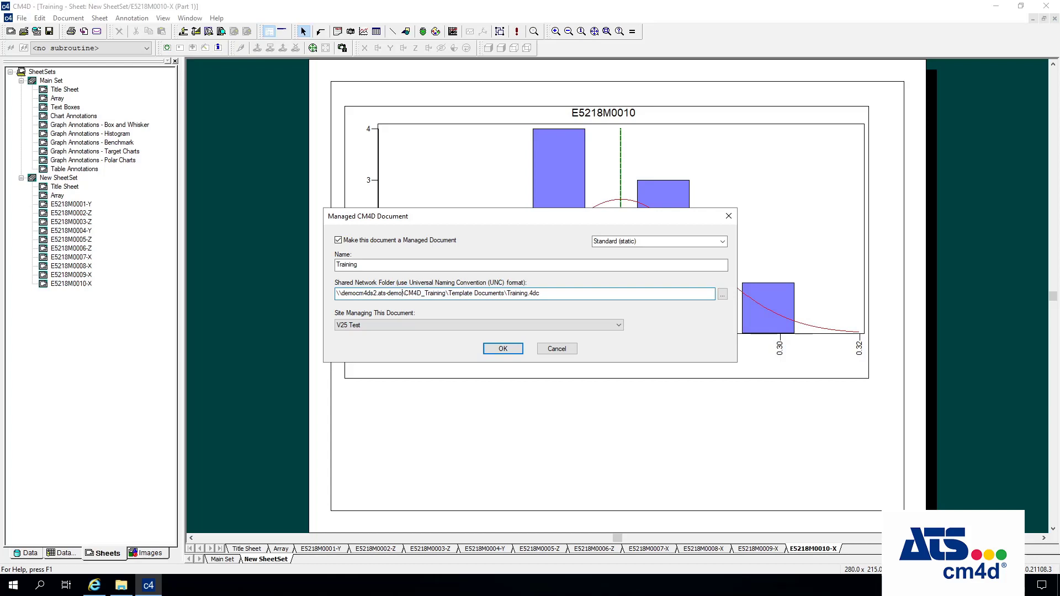
text(.local)
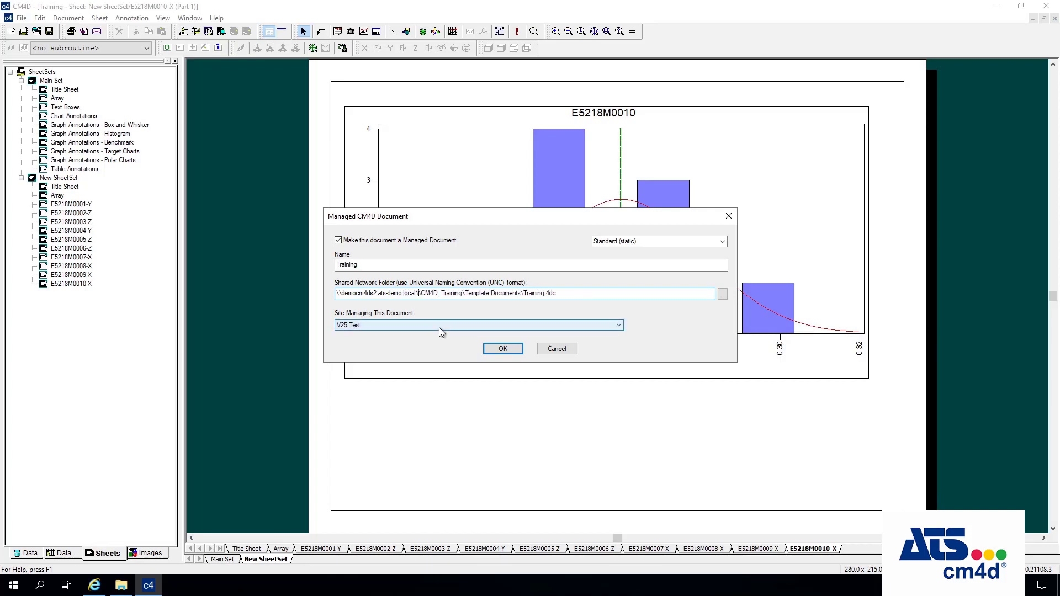
key(BackSpace)
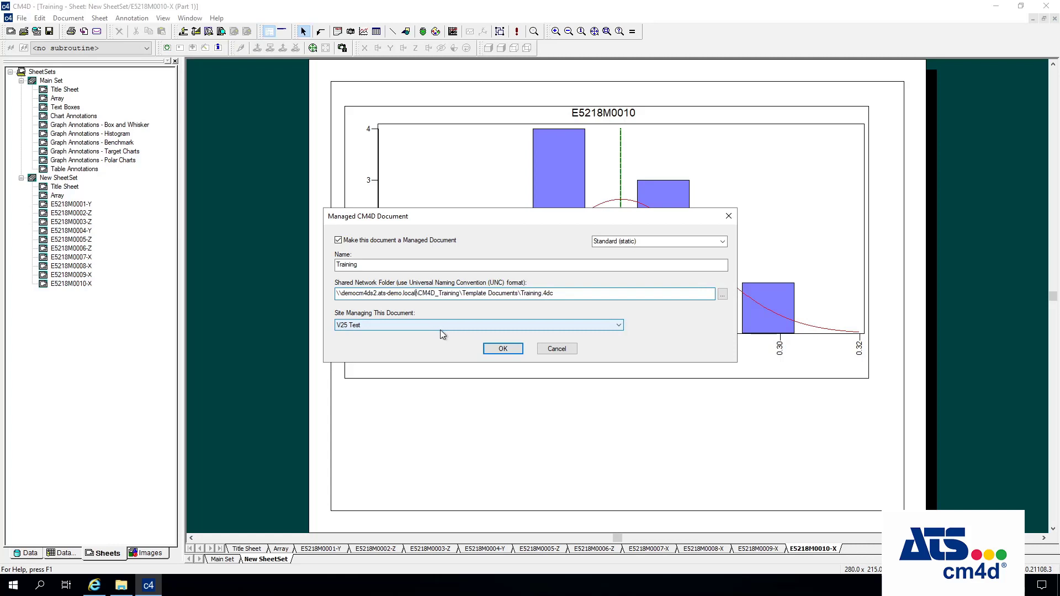
click(503, 348)
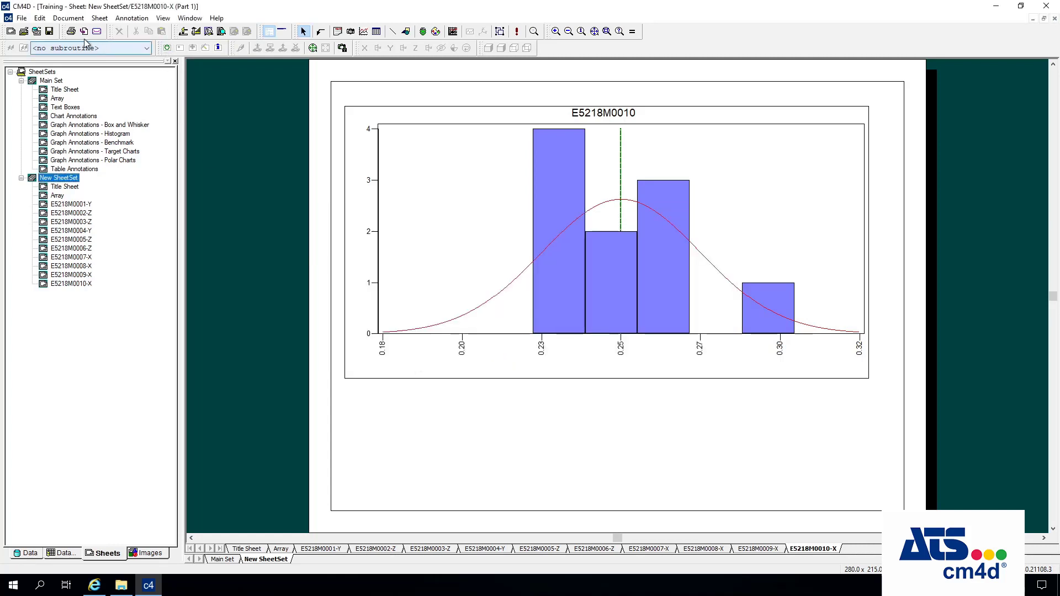
- Save the Training document, agreeing to continue with the managed path that differs from the opened path
click(49, 31)
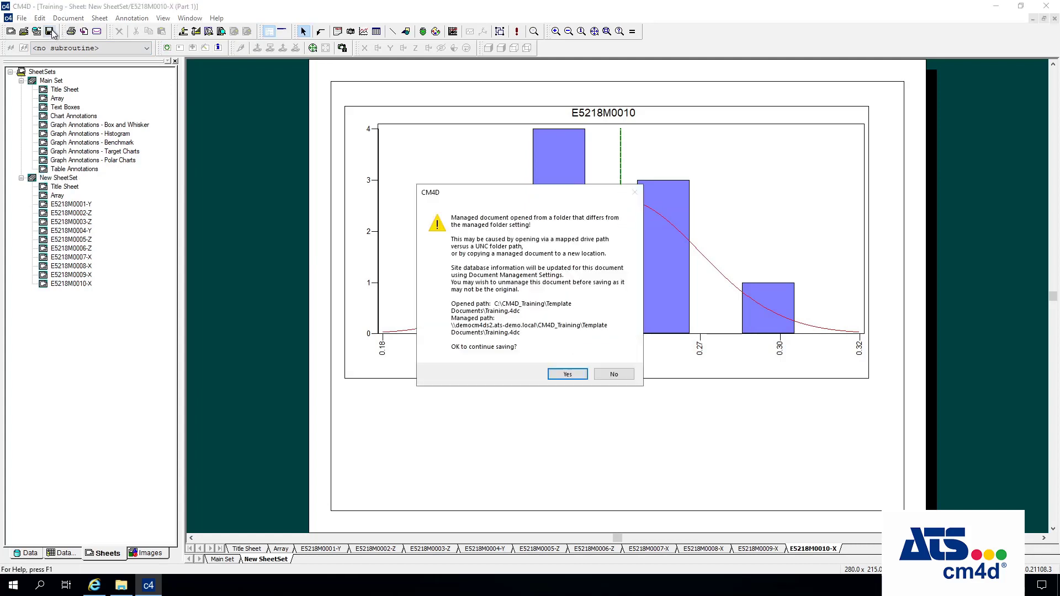
click(564, 375)
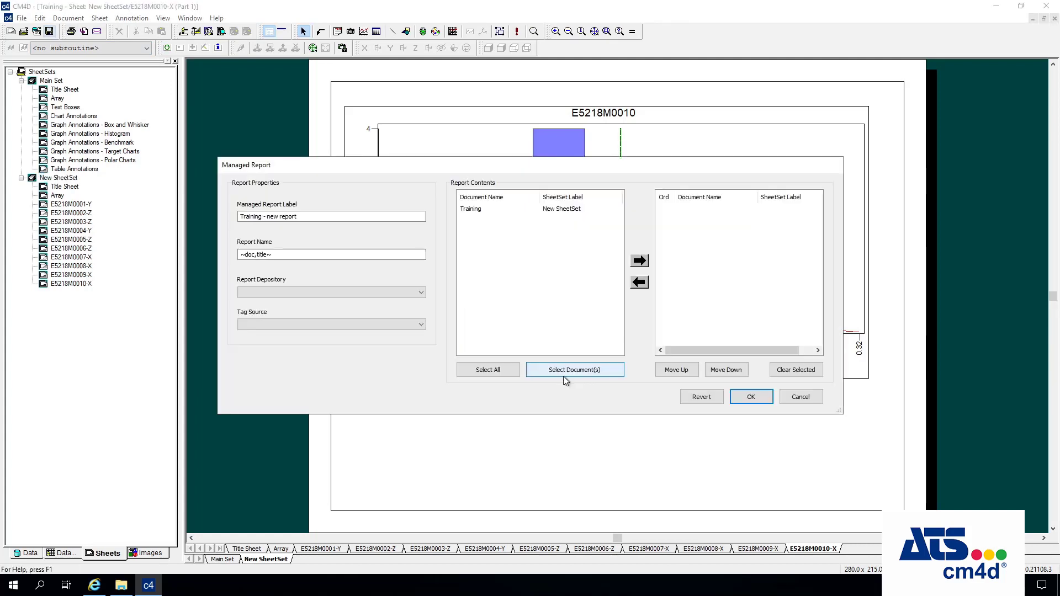
- Check which Training sheet sets are available to the managed report and leave the report without applying changes
drag(525, 164, 437, 151)
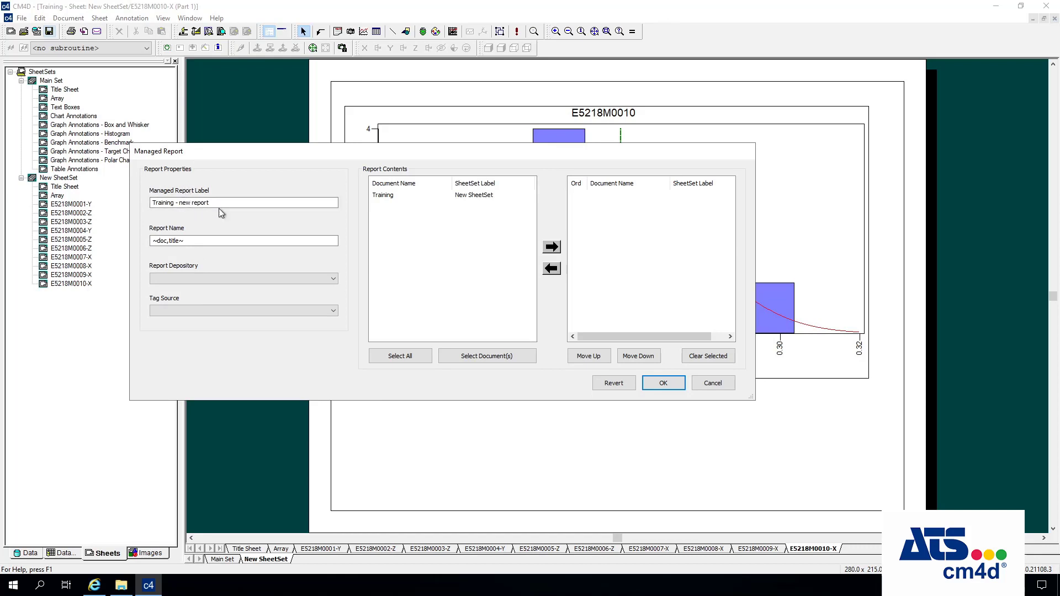
click(399, 197)
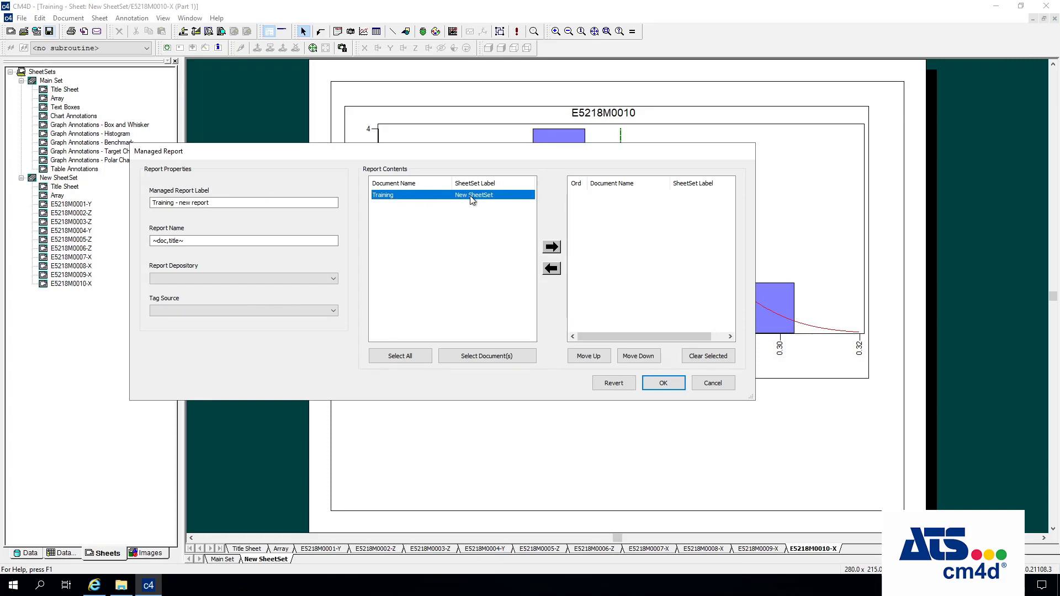
click(712, 385)
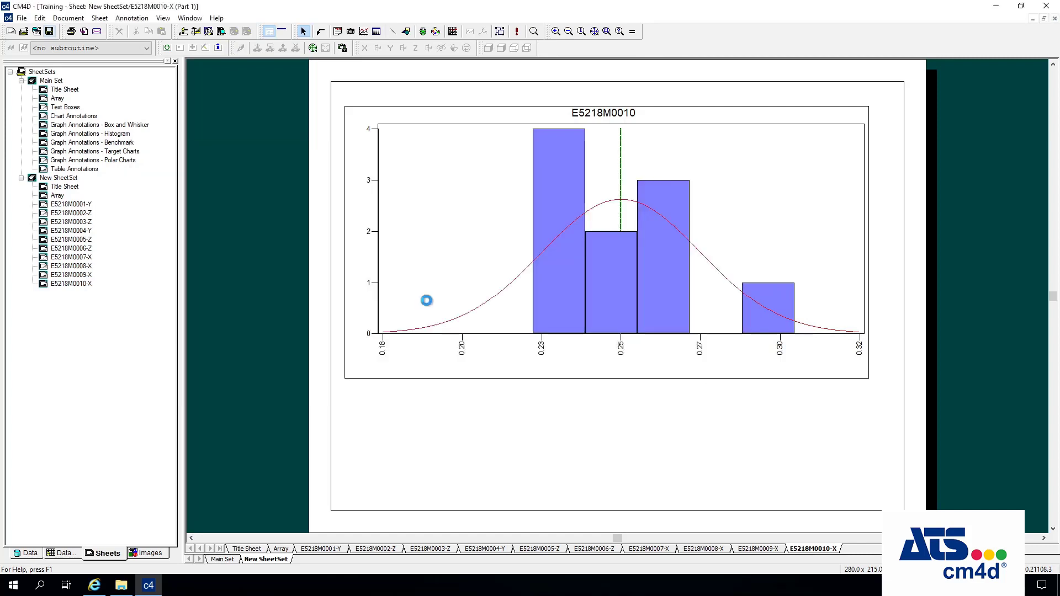
- Turn on the Managed option for Main Set and apply the sheet set settings
double_click(51, 81)
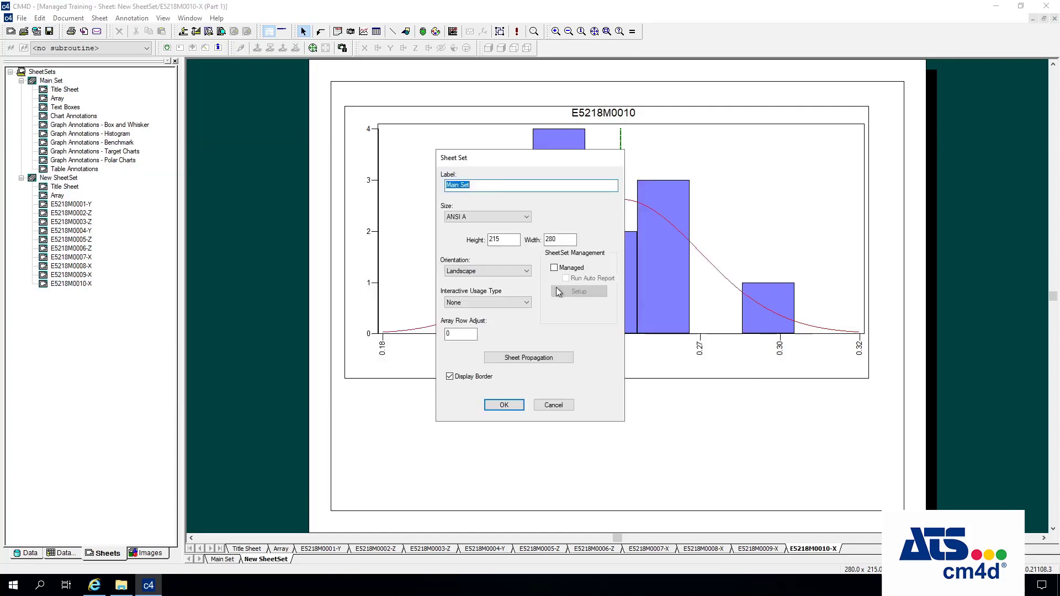
click(564, 269)
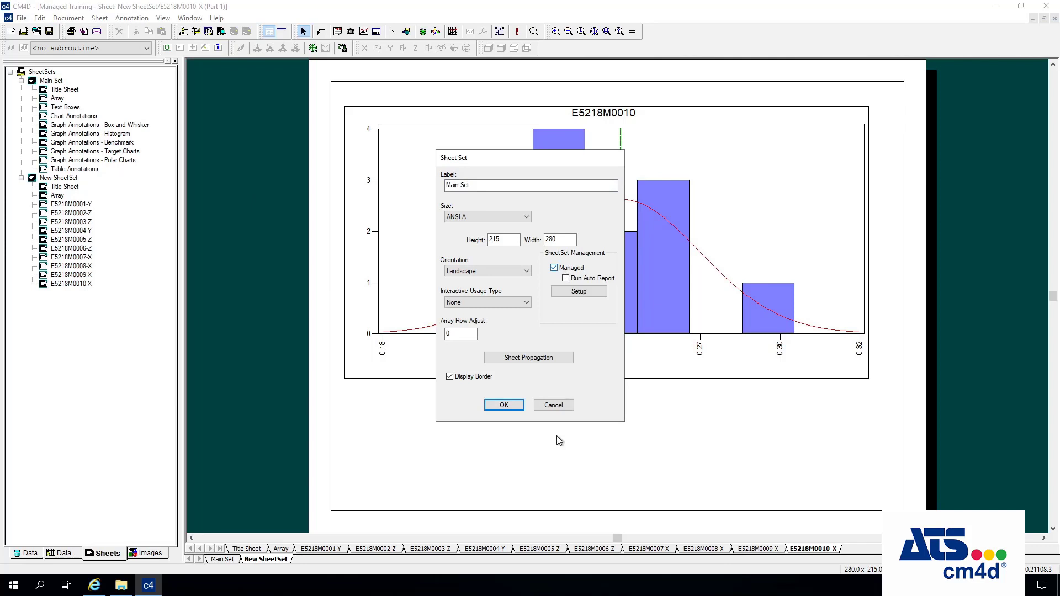
click(504, 405)
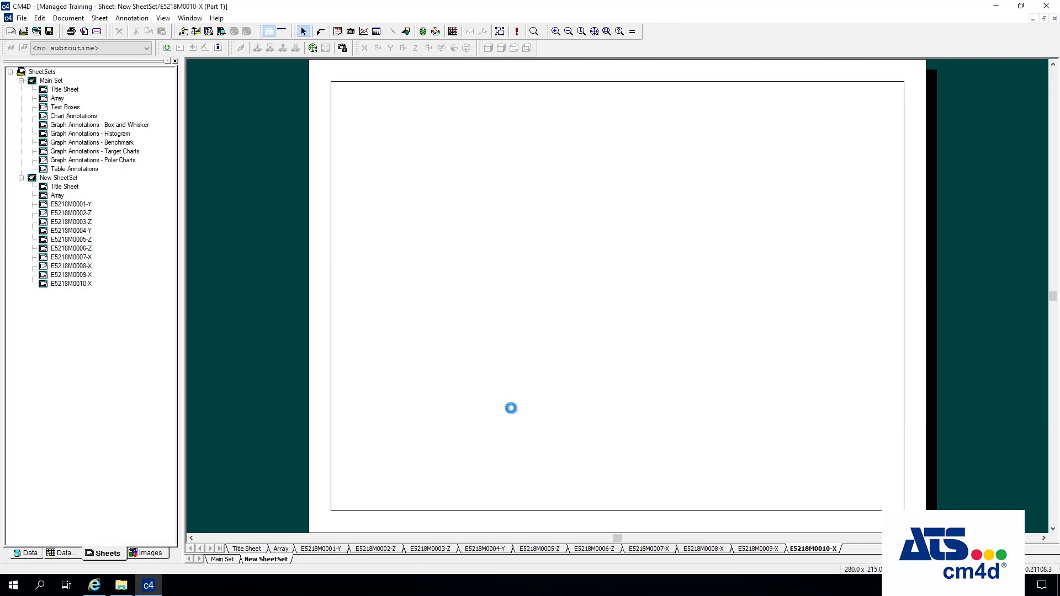
- Create a managed report in the Managed Reports list and open it for editing
click(76, 21)
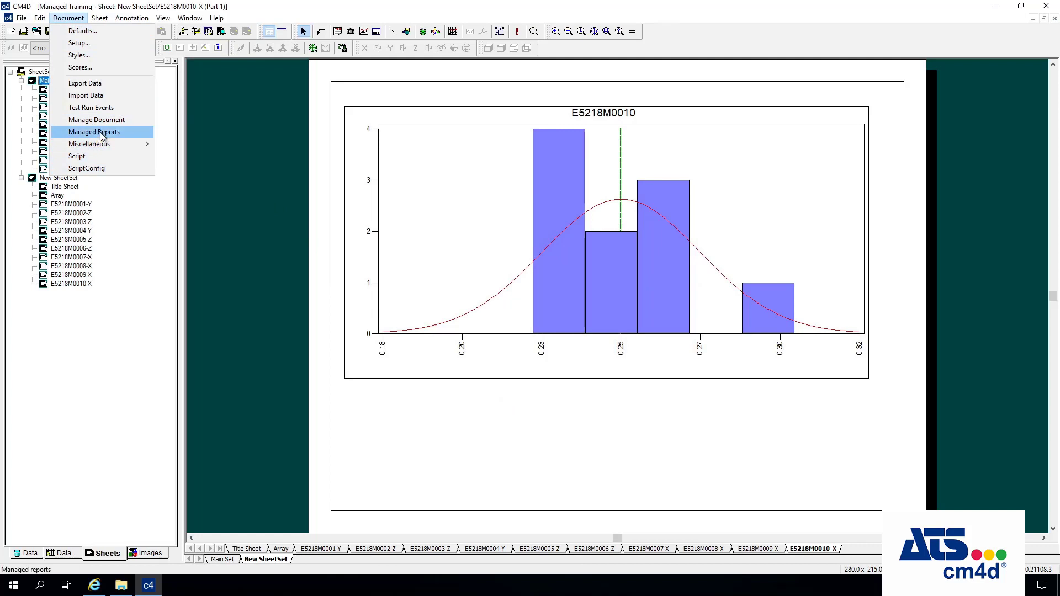
click(94, 133)
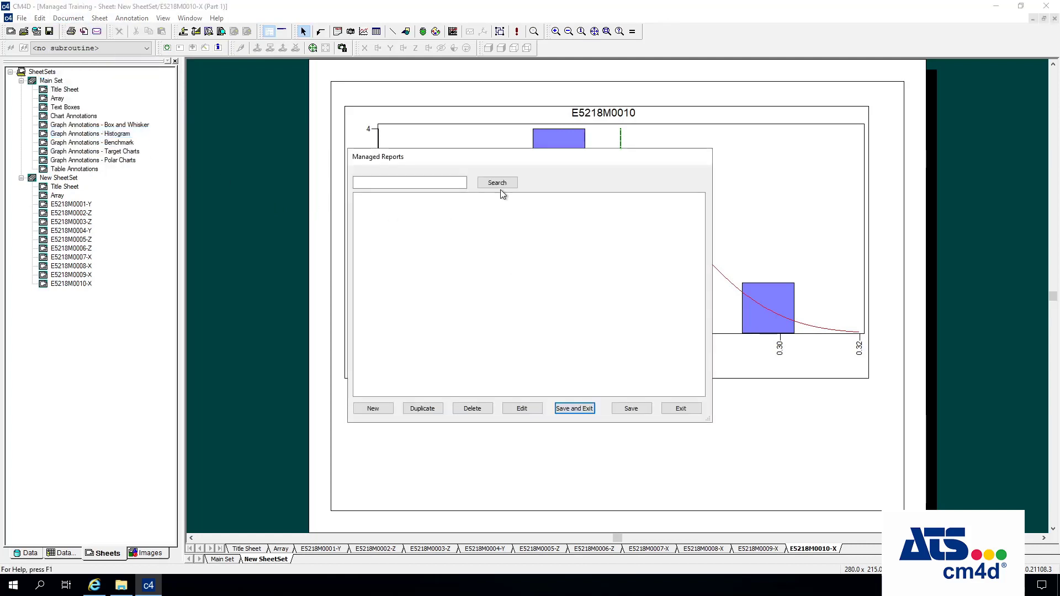
click(369, 412)
click(374, 199)
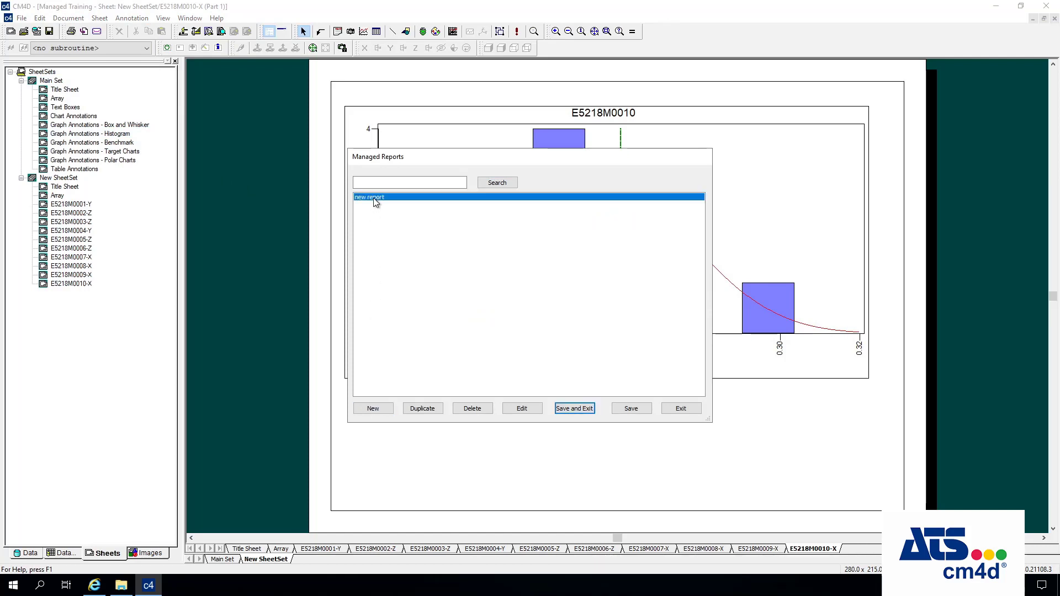
click(522, 409)
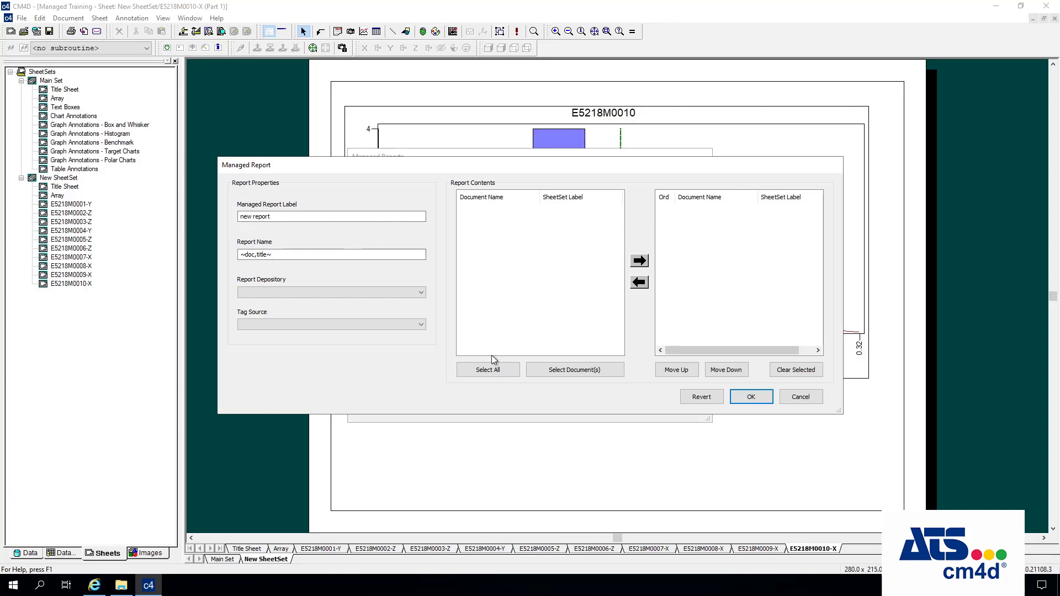
- Load the managed Training document from the V25 Test site, select its New SheetSet entry, and exit without saving the report
click(590, 374)
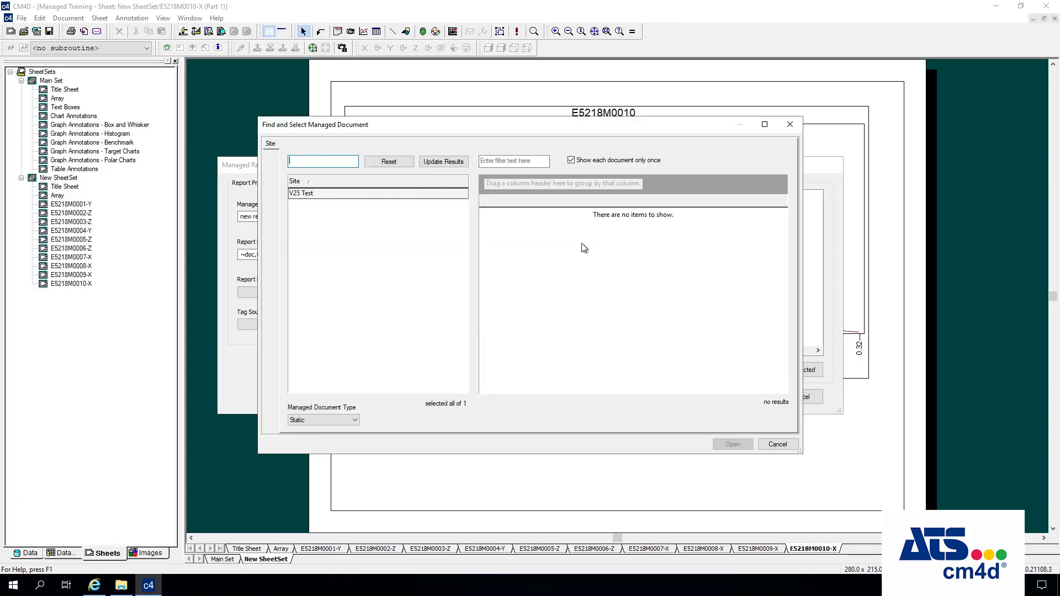
click(778, 445)
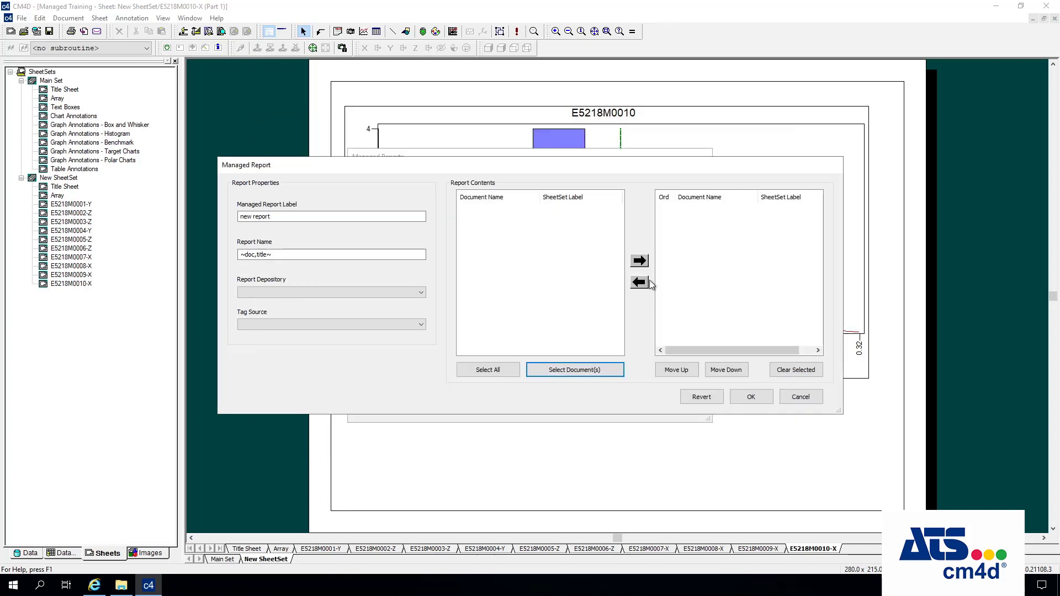
click(582, 370)
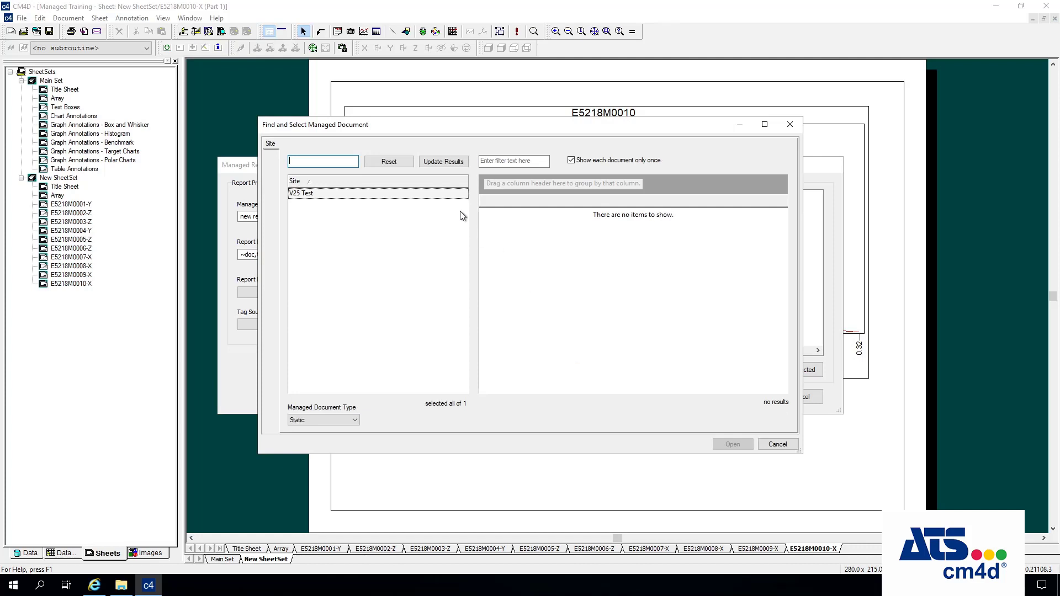
click(444, 162)
click(493, 214)
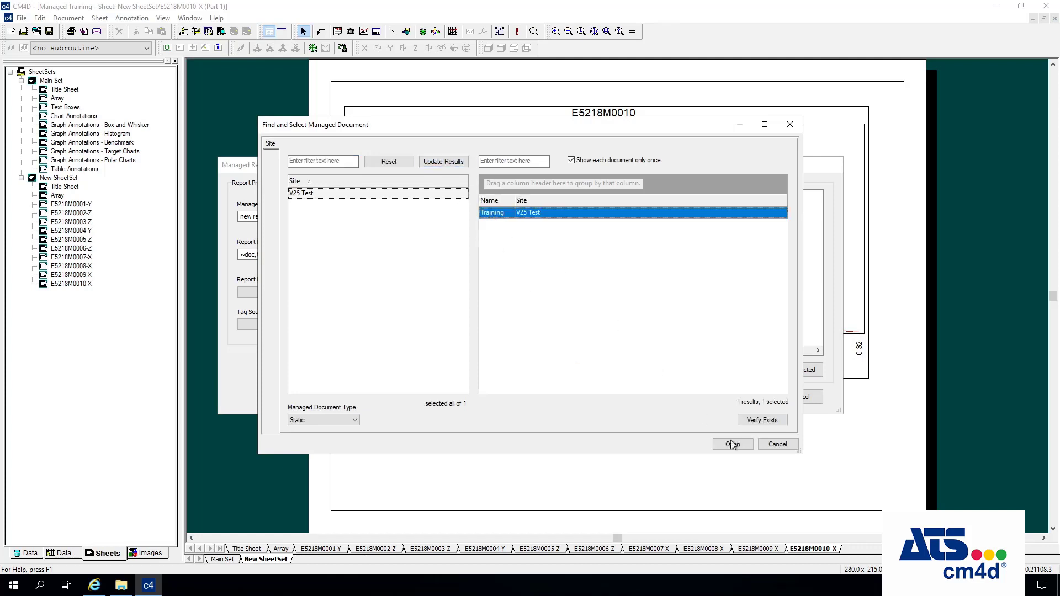
click(733, 444)
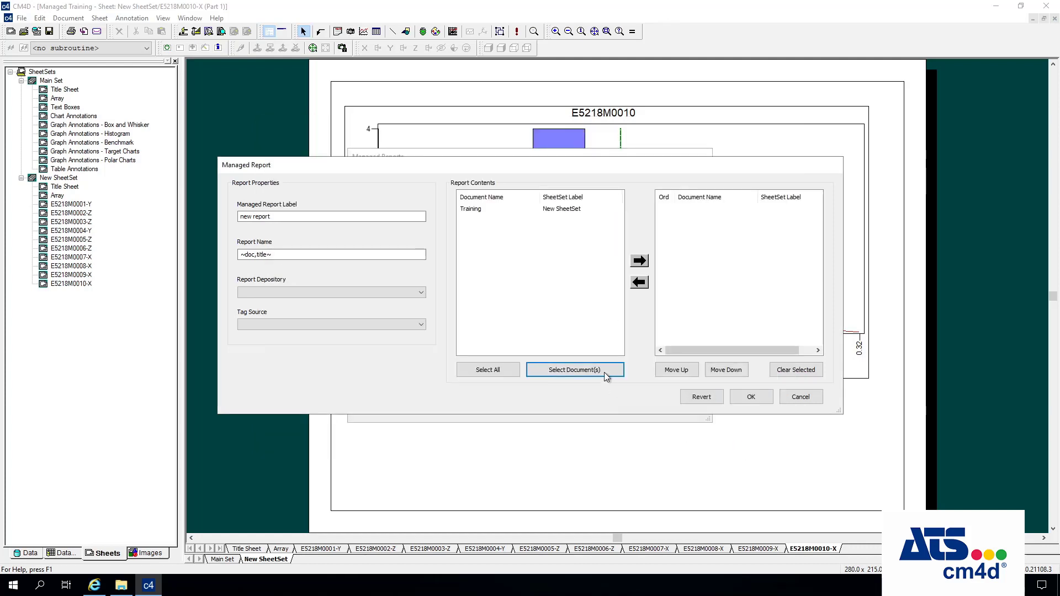
click(475, 213)
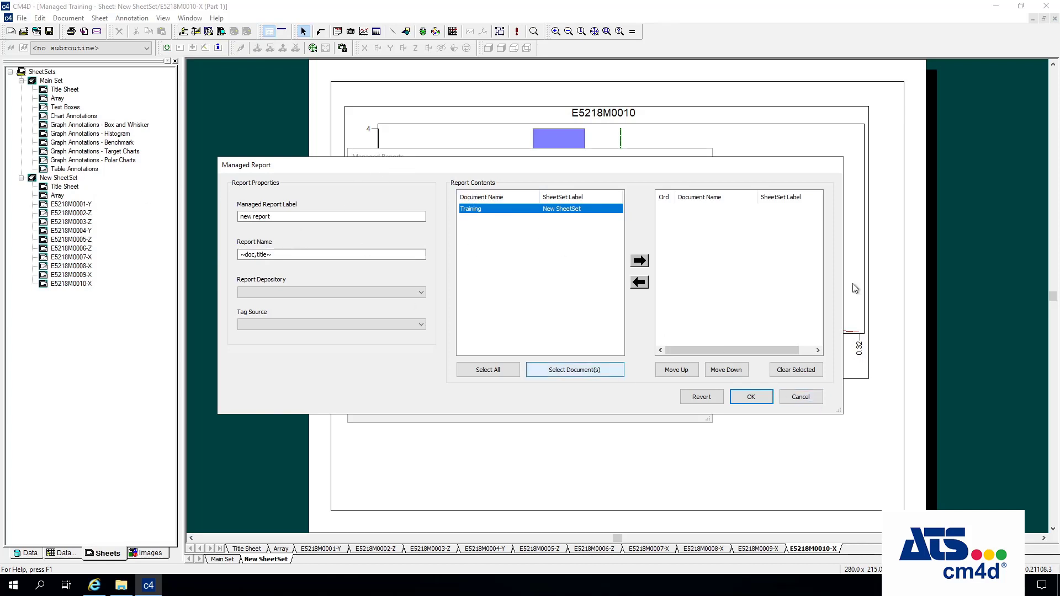
click(801, 404)
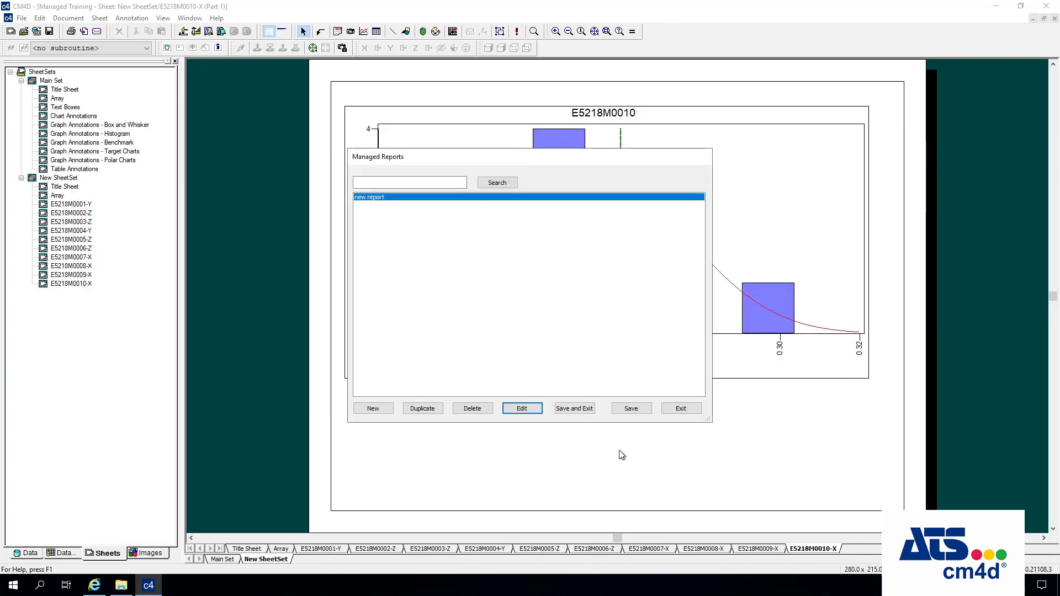
click(699, 410)
- Open the managed setup of New SheetSet and try Graph Annotations - Histogram as the report thumbnail, cancelling the choice
double_click(55, 177)
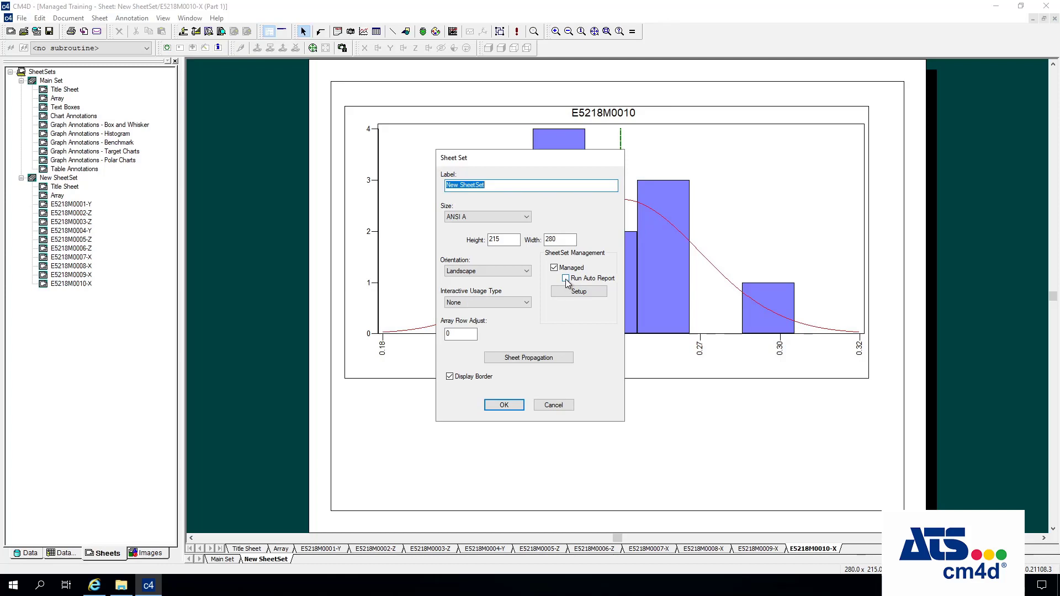
click(567, 407)
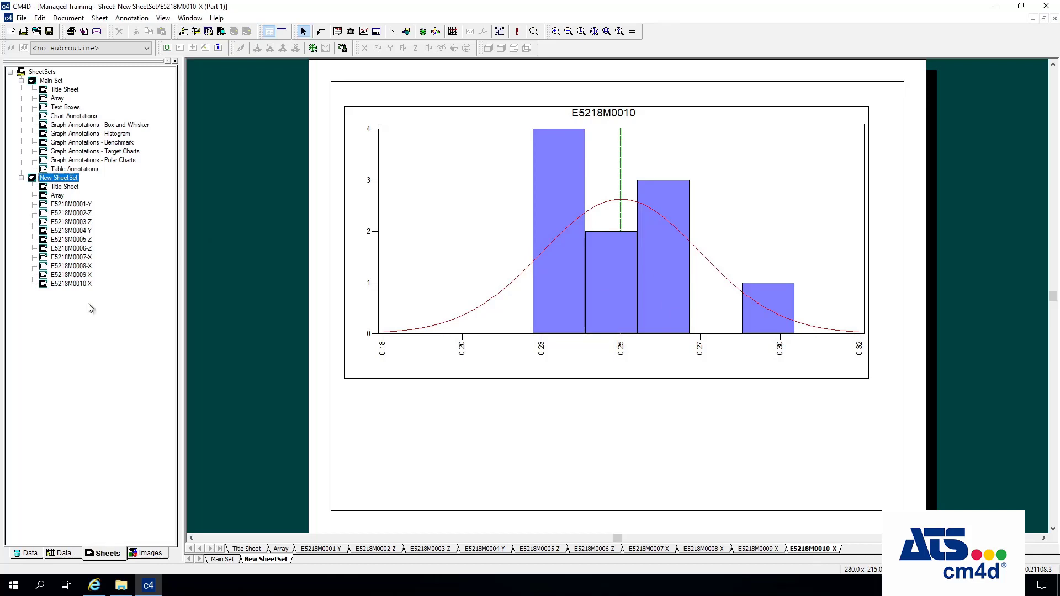
double_click(78, 179)
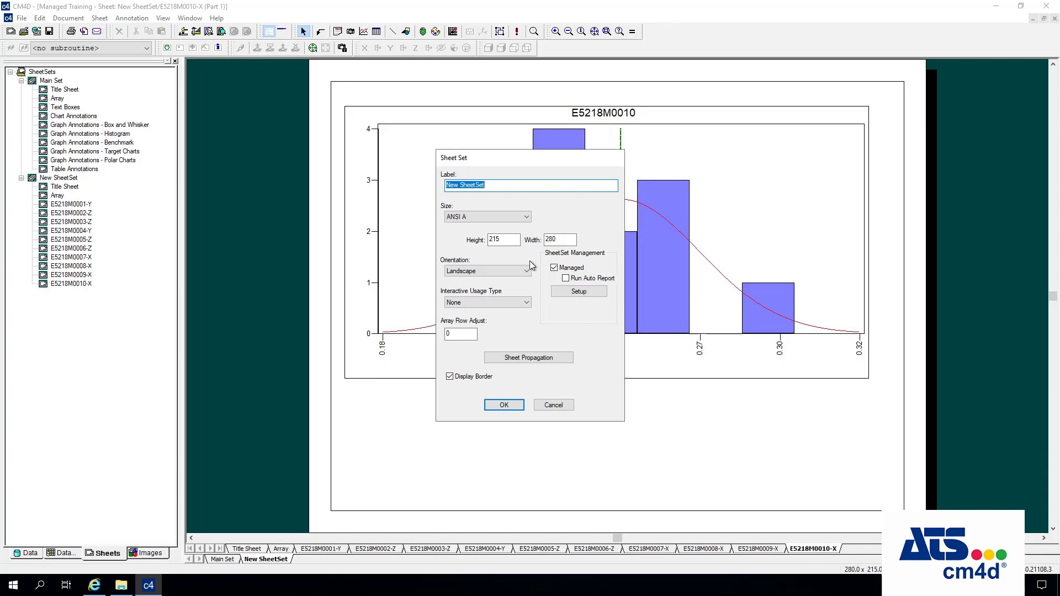
click(594, 292)
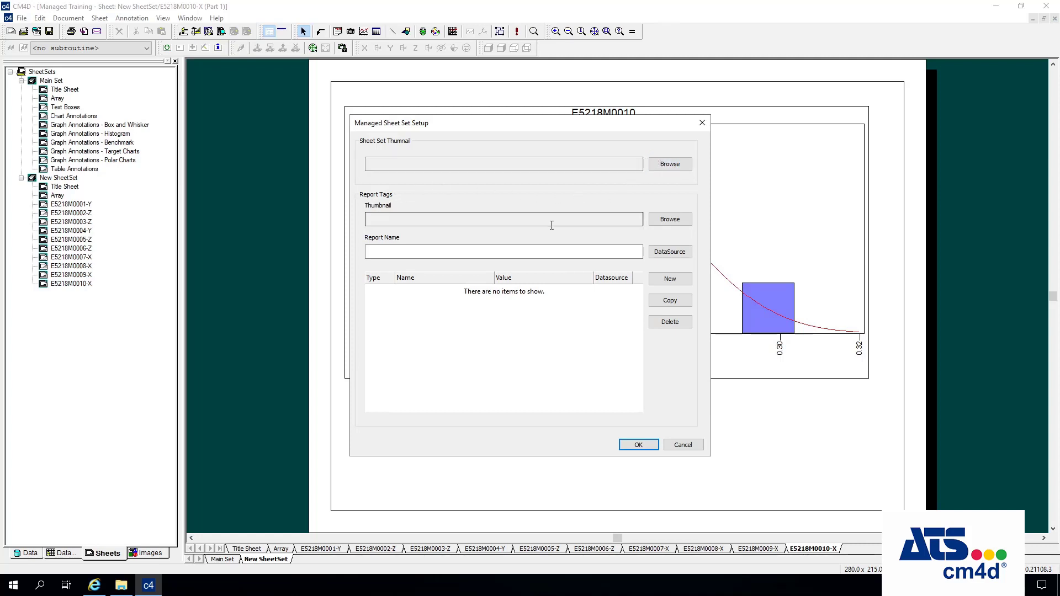
click(671, 221)
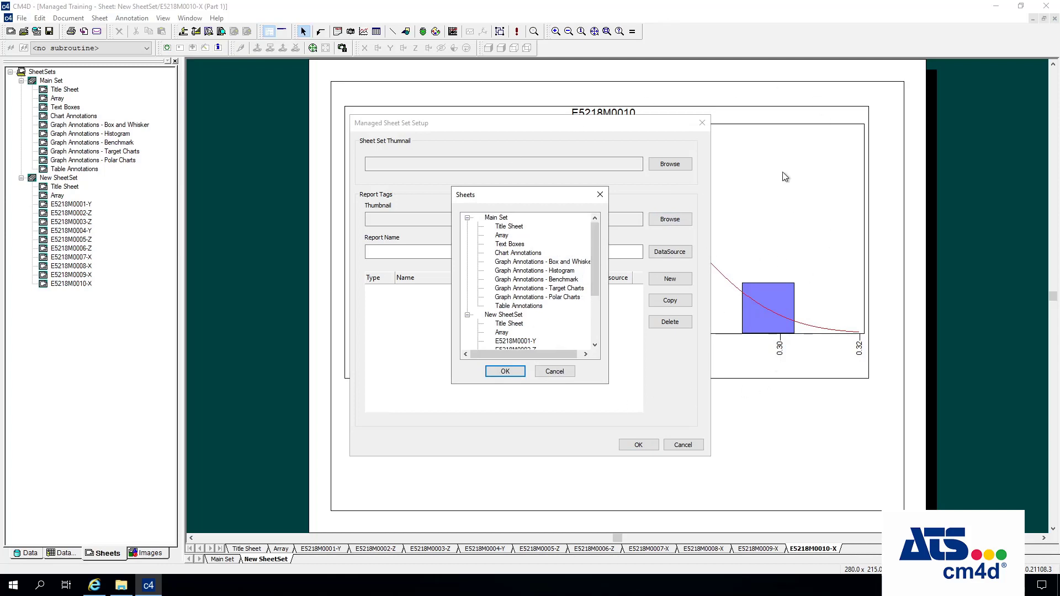
click(529, 272)
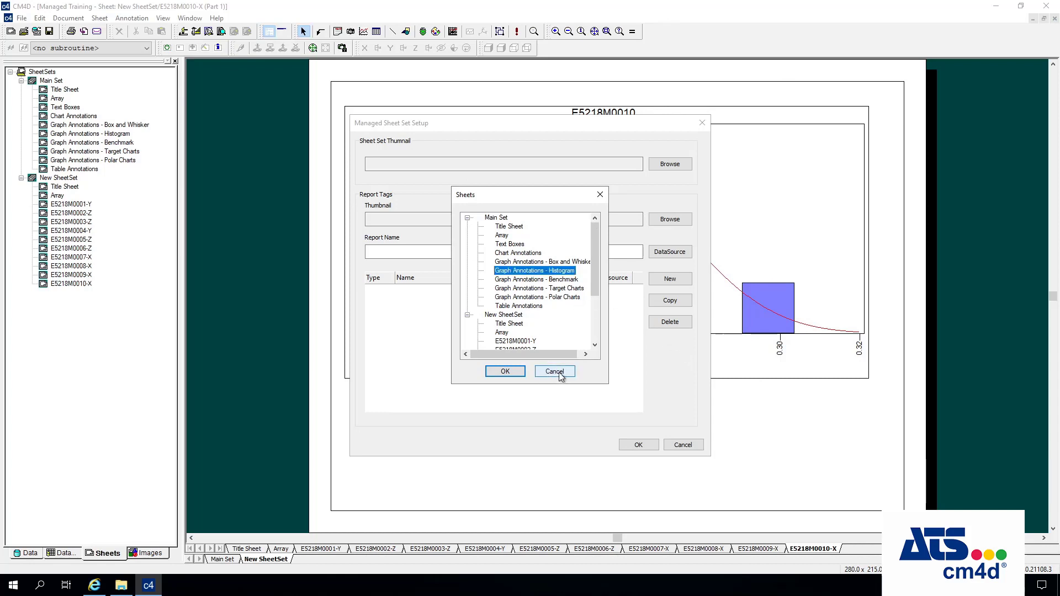
click(556, 371)
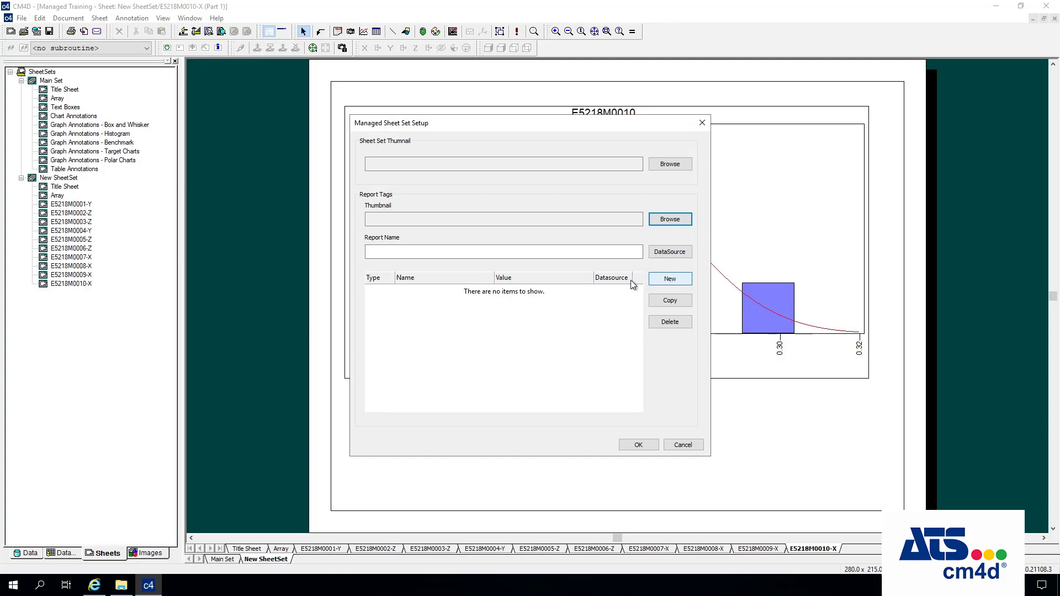
- Add four blank report tags and open the first tag's name and value for editing
click(668, 285)
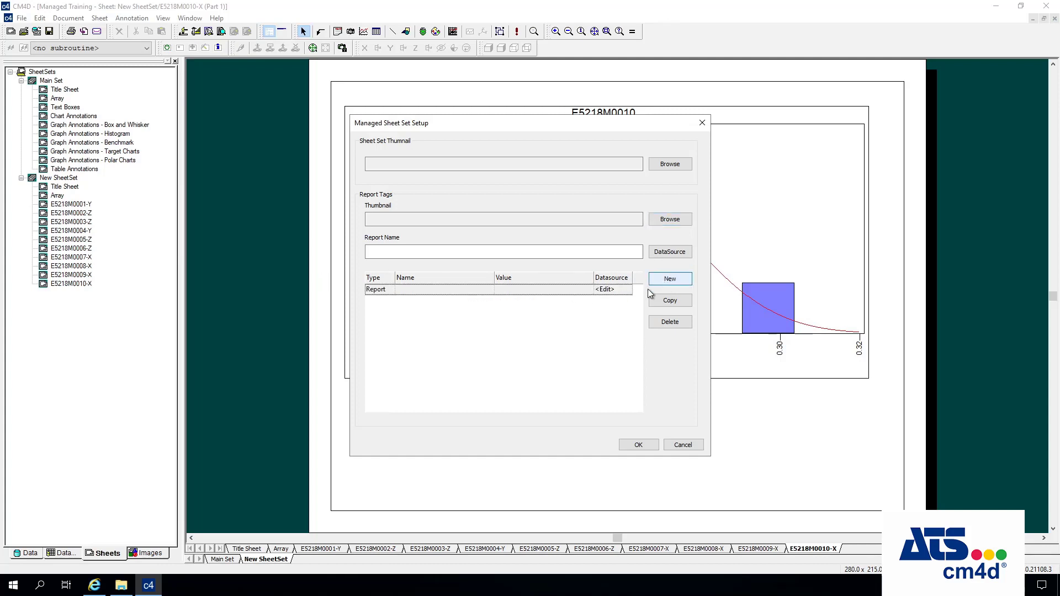
click(681, 283)
click(681, 283)
click(681, 283)
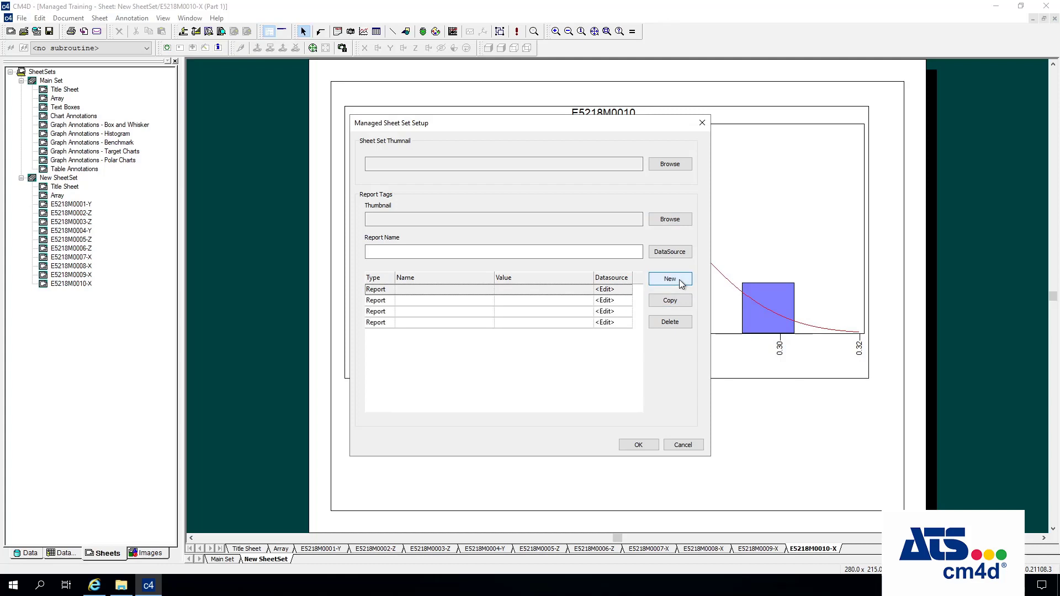
click(447, 288)
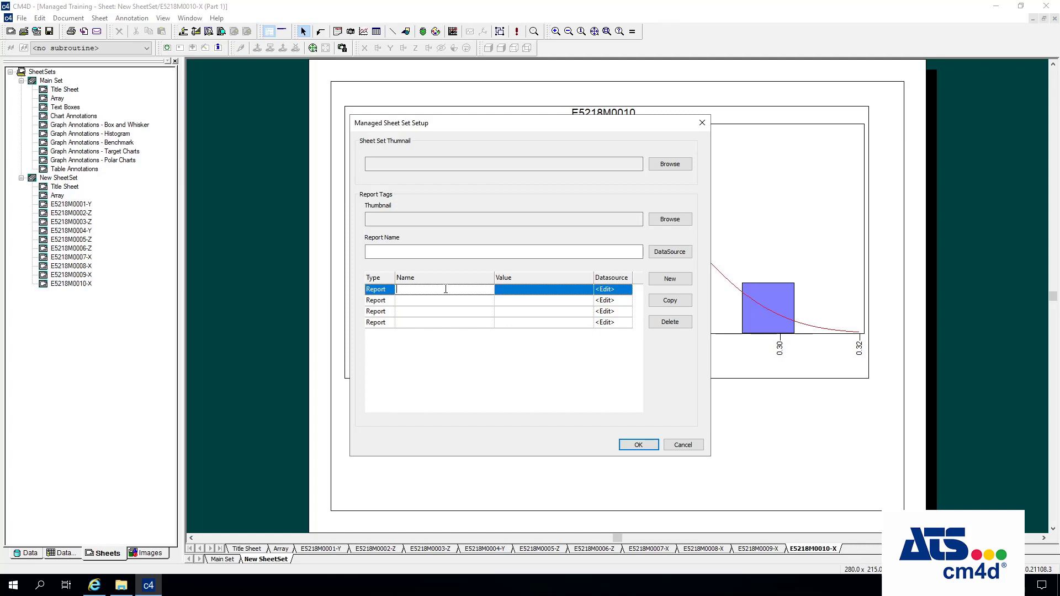
click(514, 291)
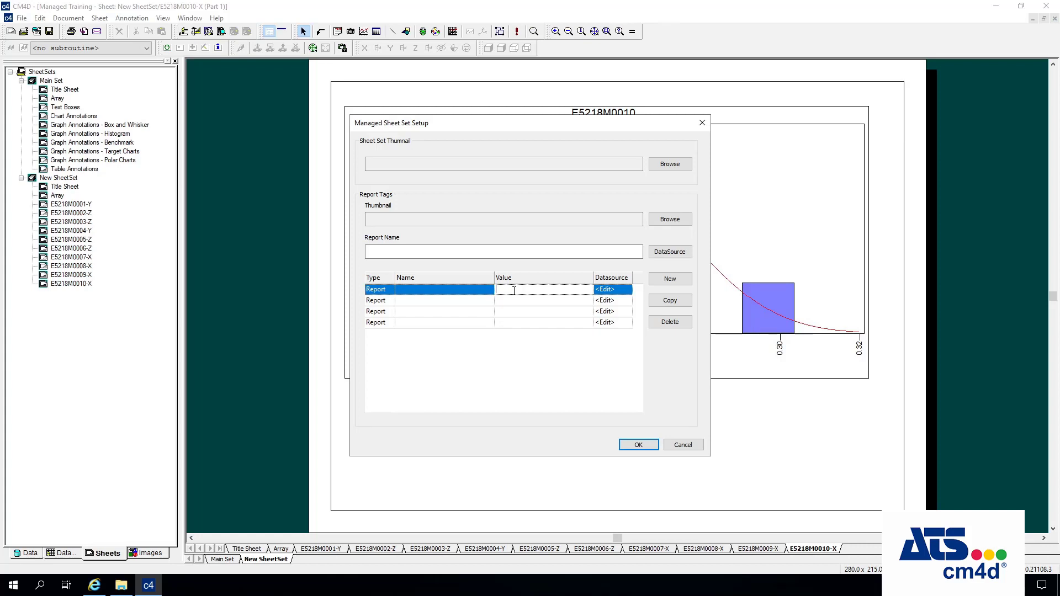
- View the first report tag's data source settings and cancel out of the setup and properties of New SheetSet
click(622, 293)
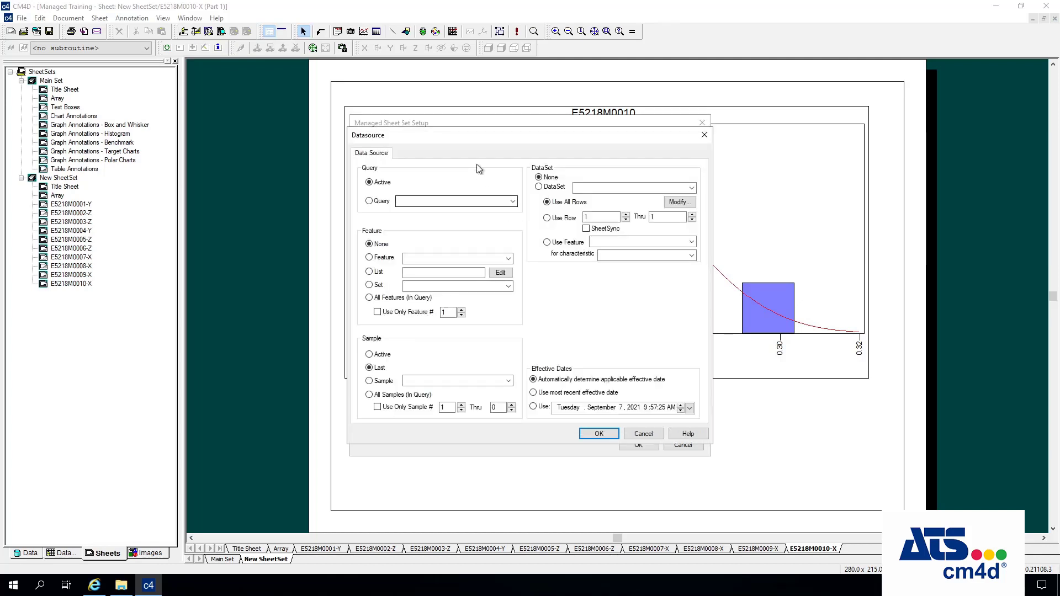
click(642, 435)
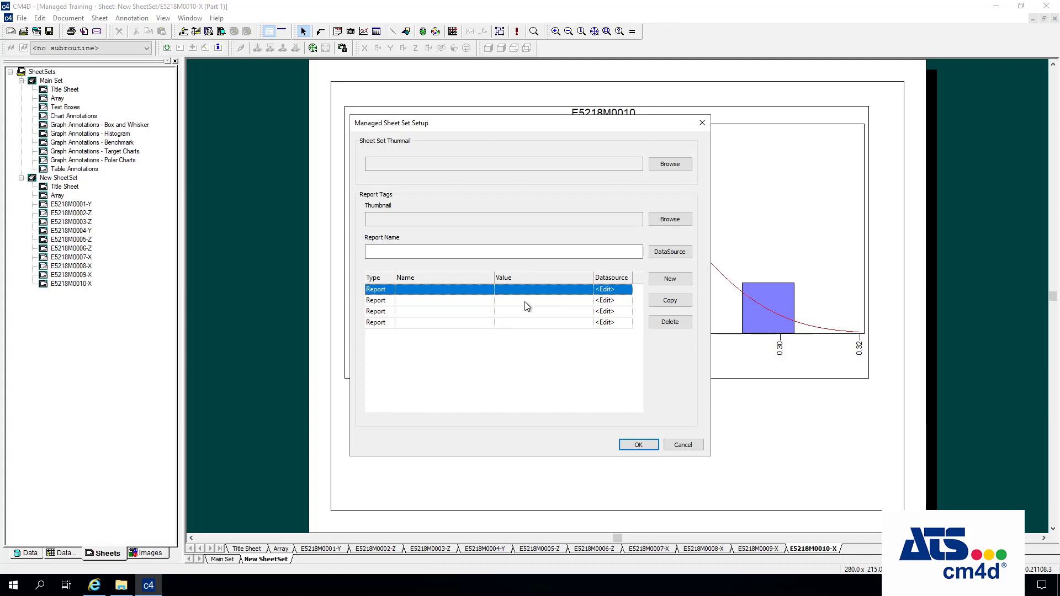
click(685, 445)
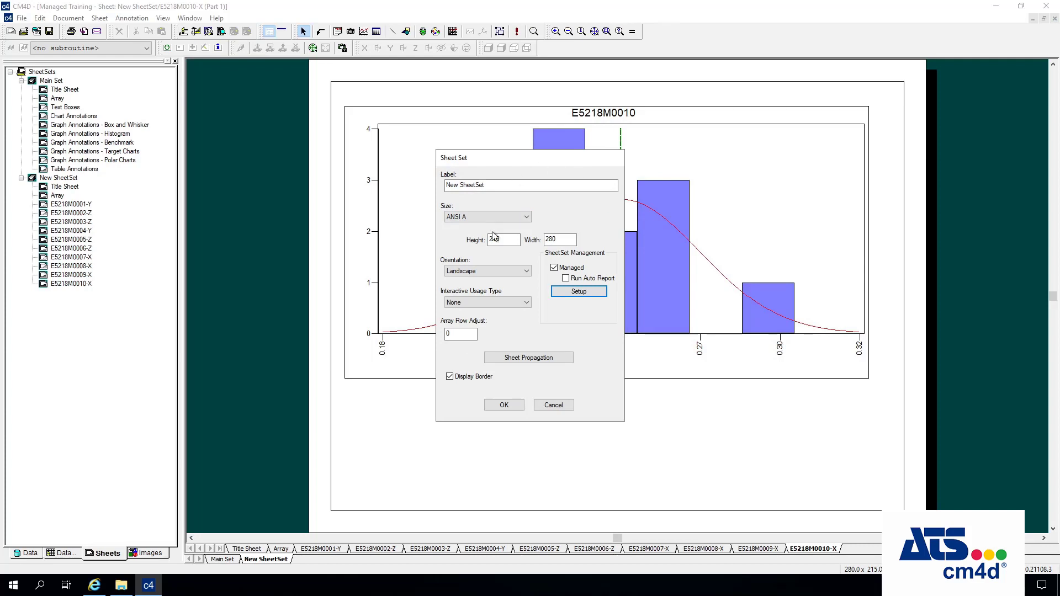
click(554, 406)
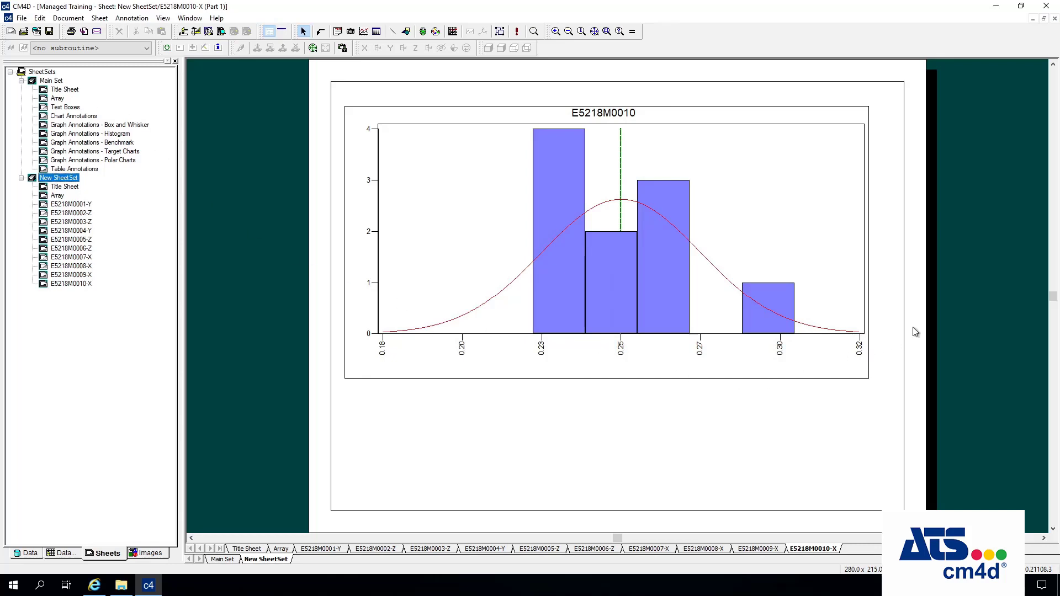
- In the managed setup of New SheetSet, add a report tag named Report Type with the value Test
double_click(63, 179)
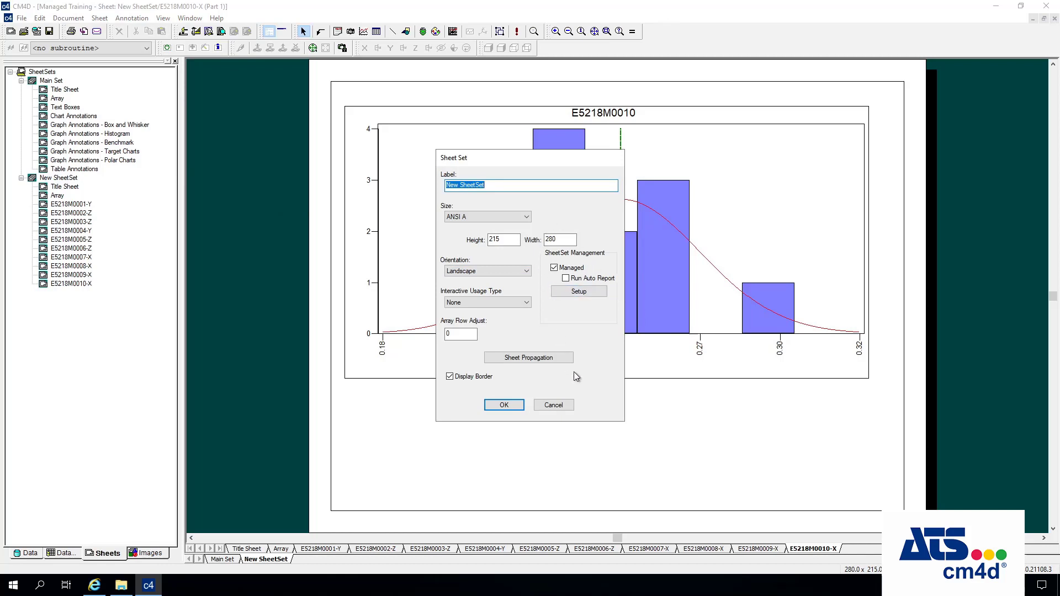
click(580, 292)
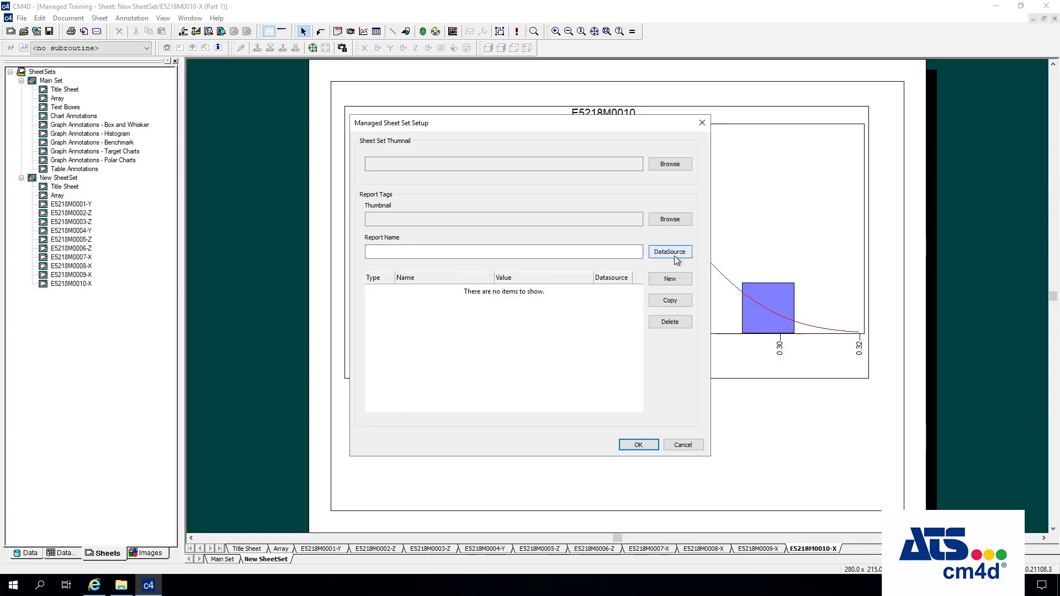
click(675, 280)
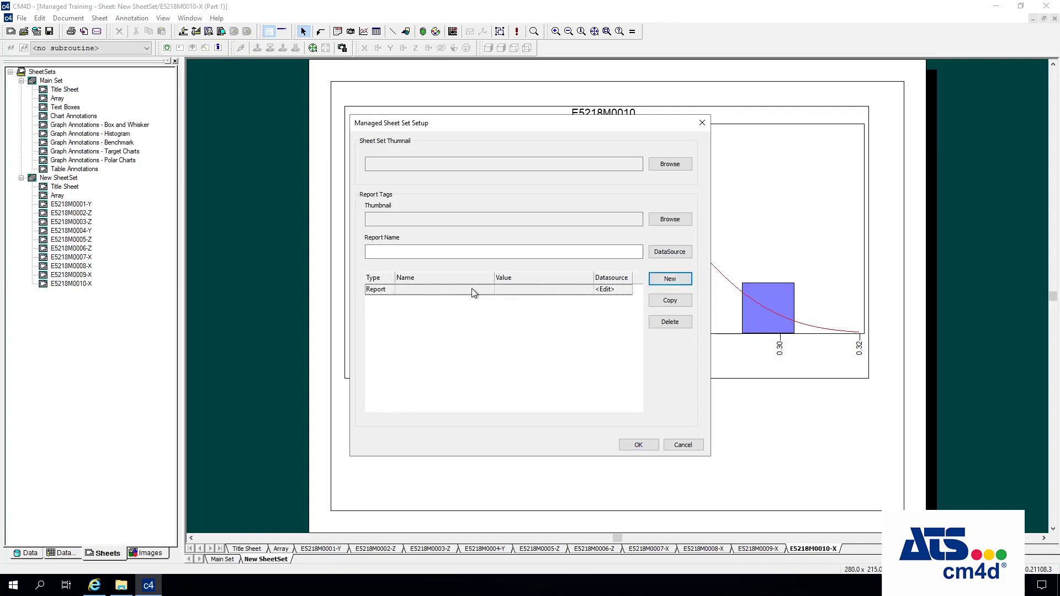
click(472, 291)
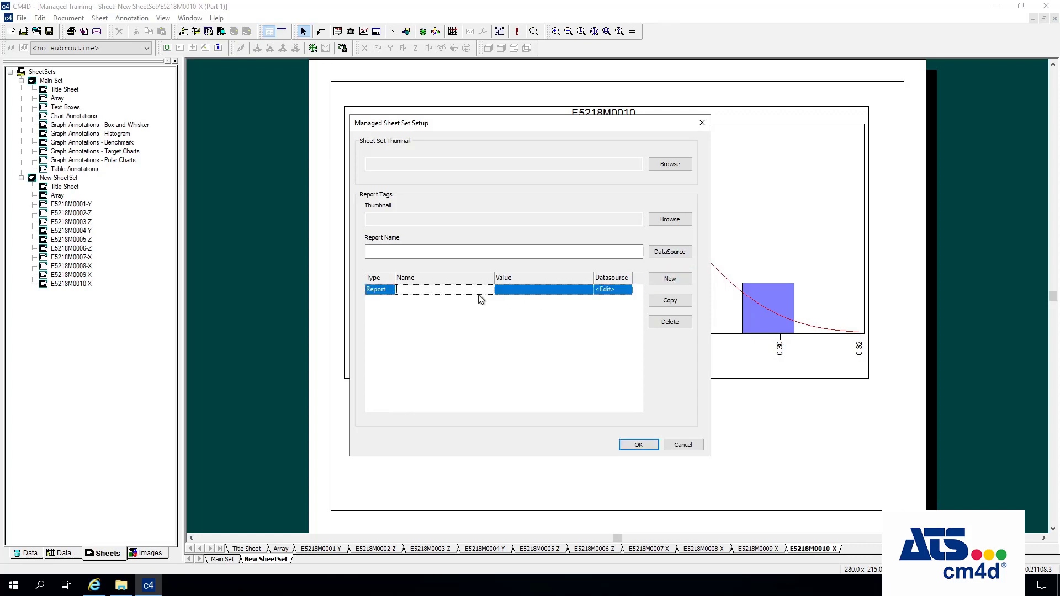
text(Tes)
key(BackSpace)
key(BackSpace)
key(BackSpace)
key(BackSpace)
text(Report Type)
click(543, 290)
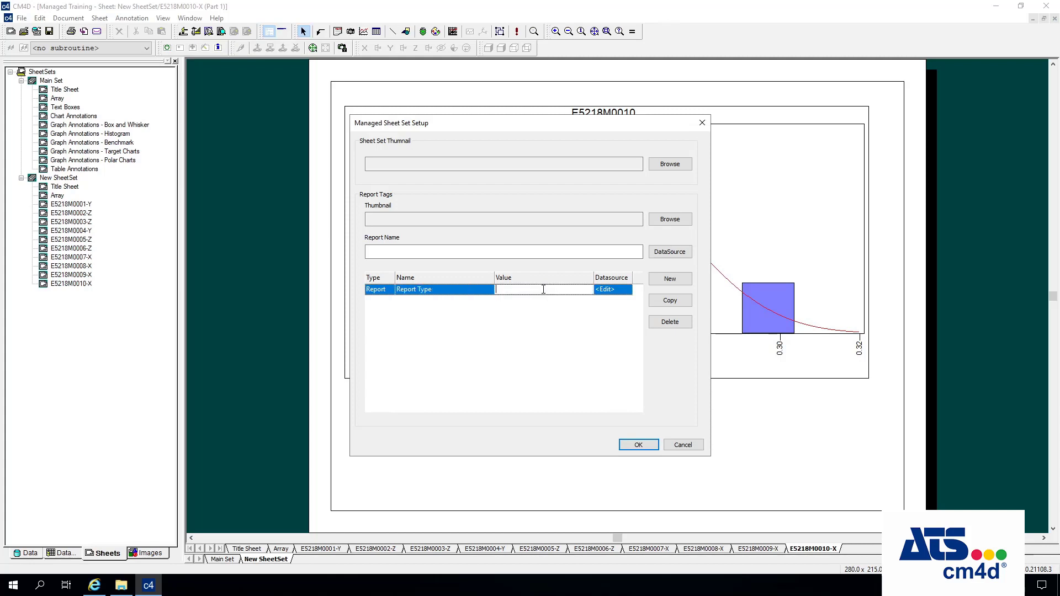
text(Test)
key(Return)
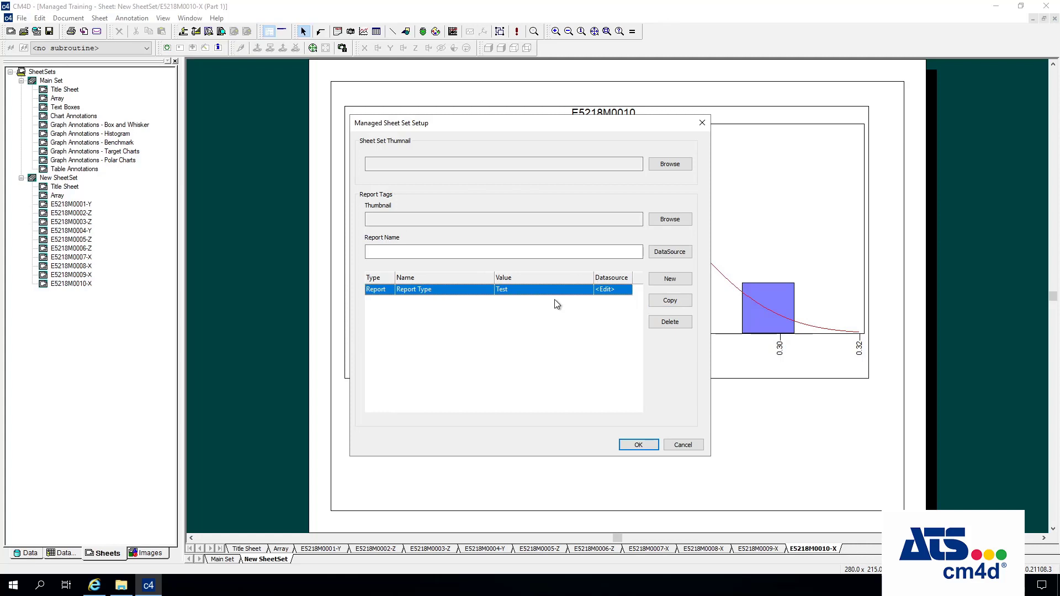
- Add a second report tag named Part with the value ~routine~
click(670, 279)
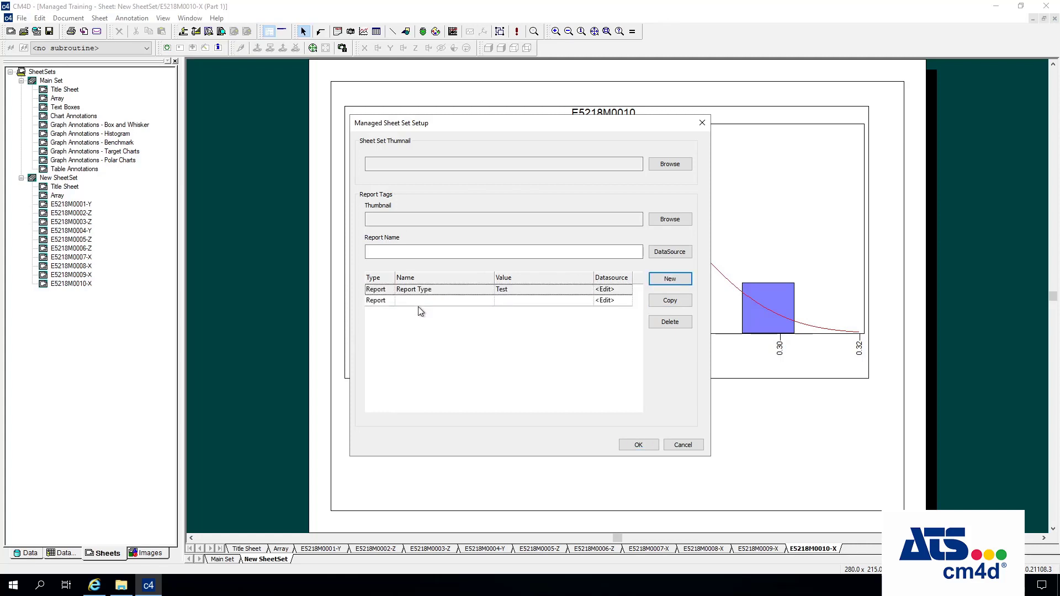
click(420, 301)
click(422, 303)
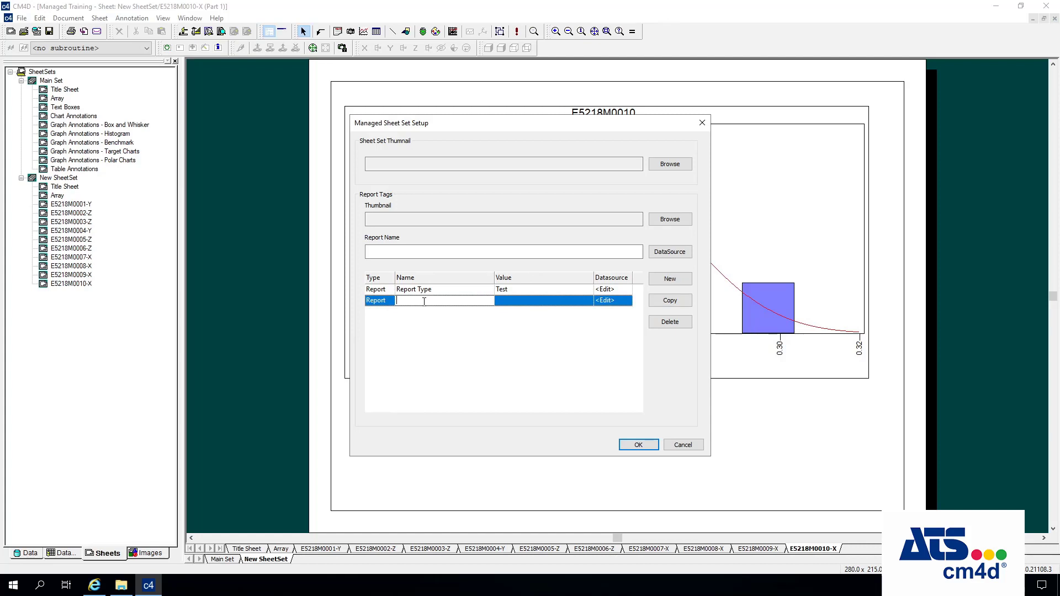
text(S)
key(BackSpace)
text(Part)
click(518, 301)
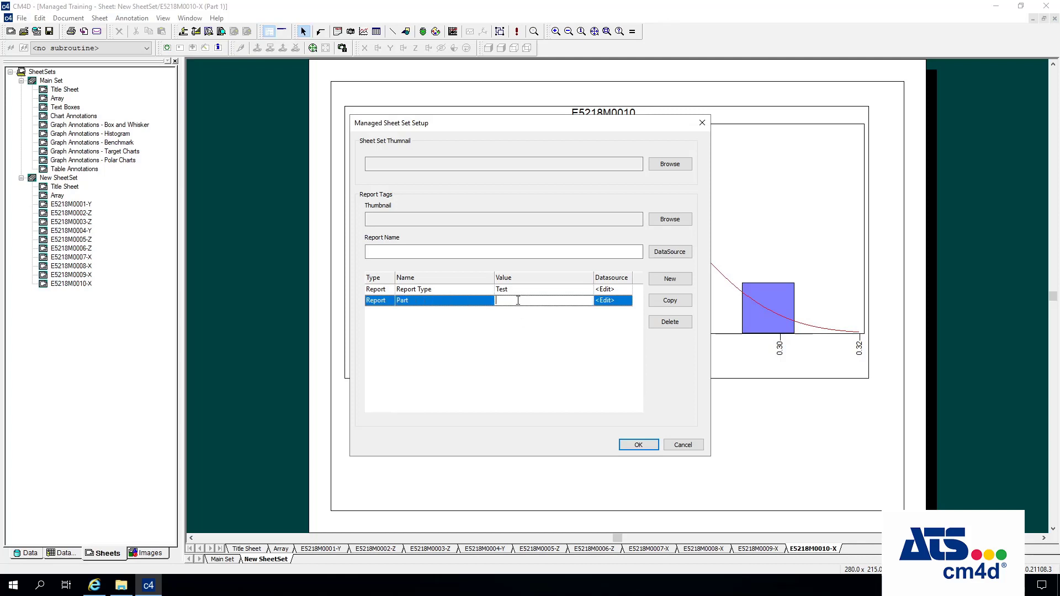
text(~routine~)
- Set the Part tag's data source to the Part 1 query
click(606, 302)
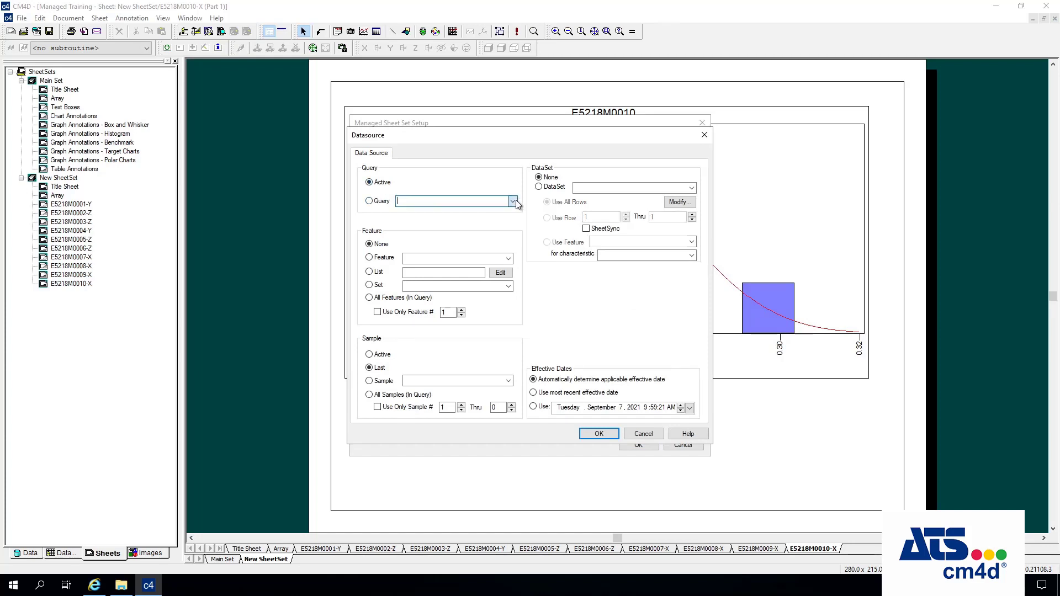
click(514, 202)
click(461, 211)
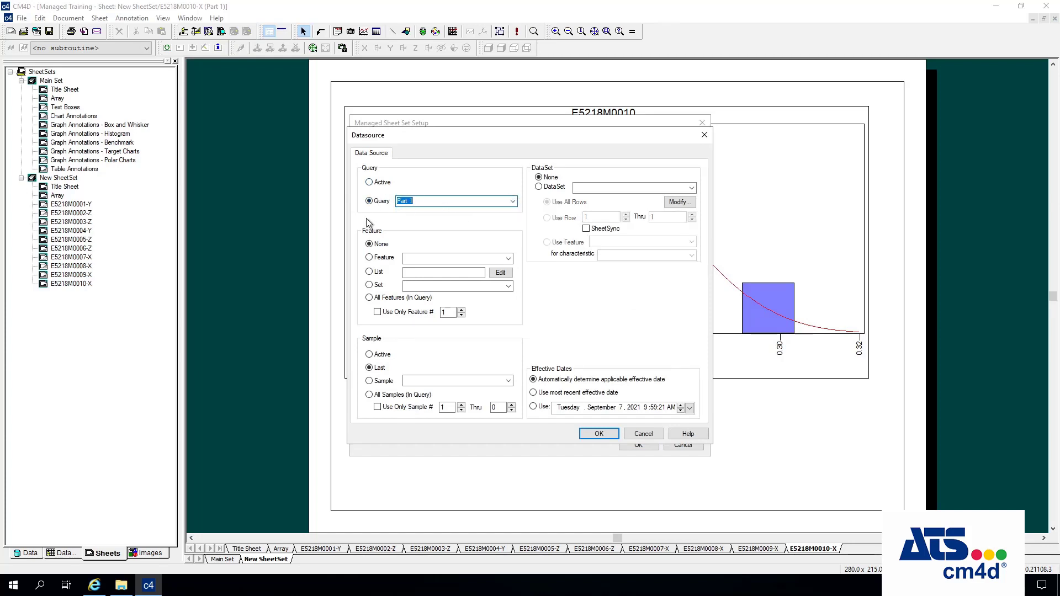
click(596, 435)
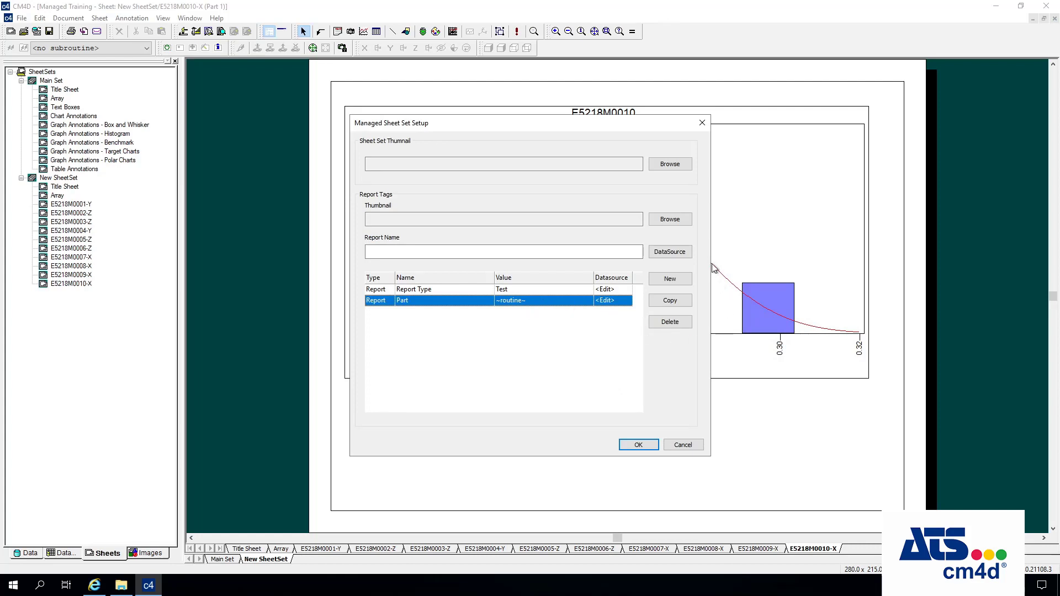
- Accept the managed setup and properties of New SheetSet and save the document despite the differing managed folder path
click(639, 445)
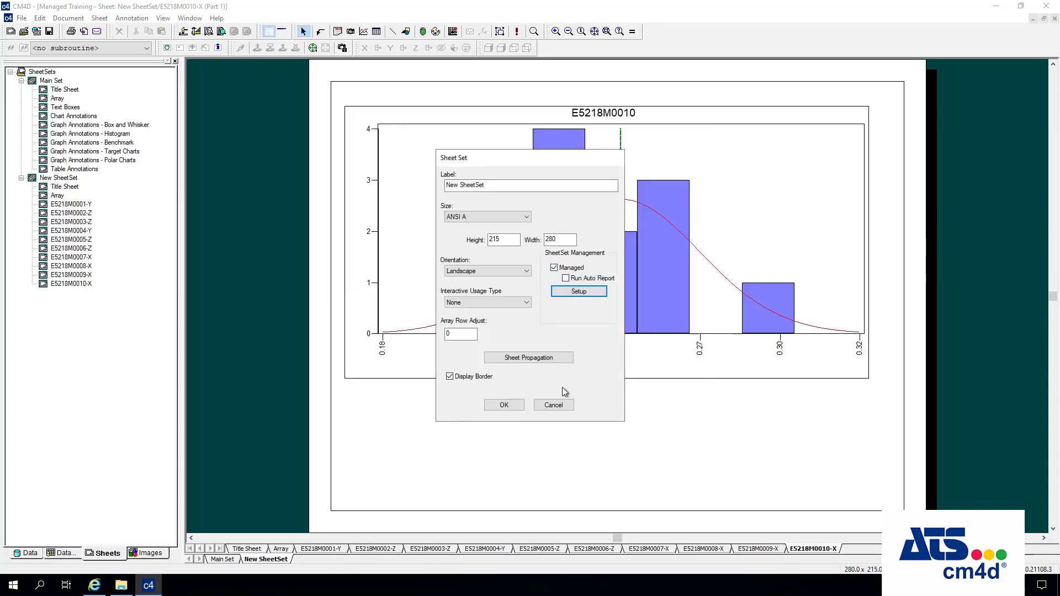
click(514, 408)
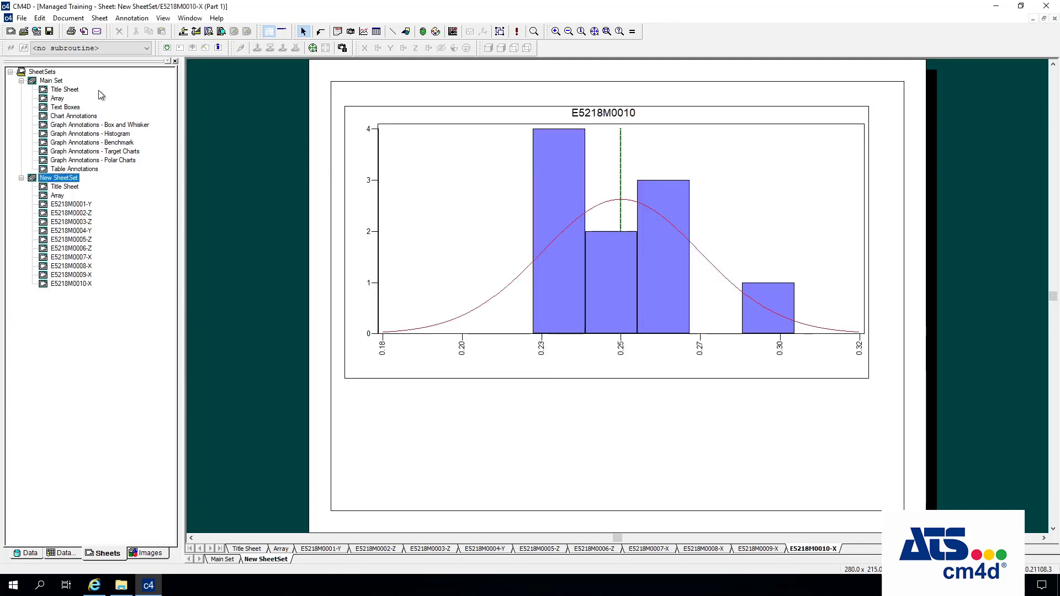
click(50, 32)
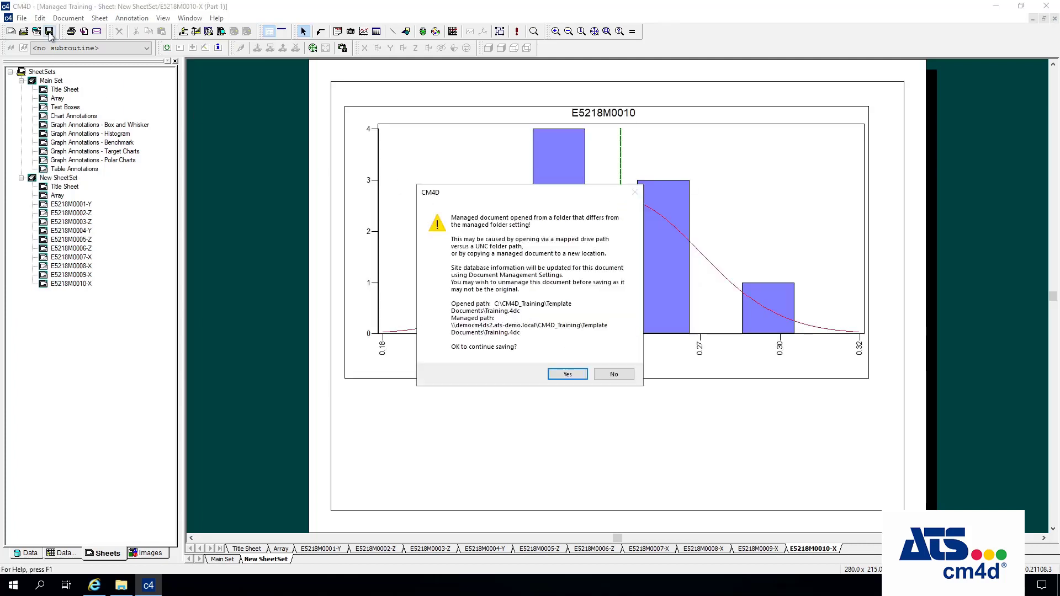
click(568, 374)
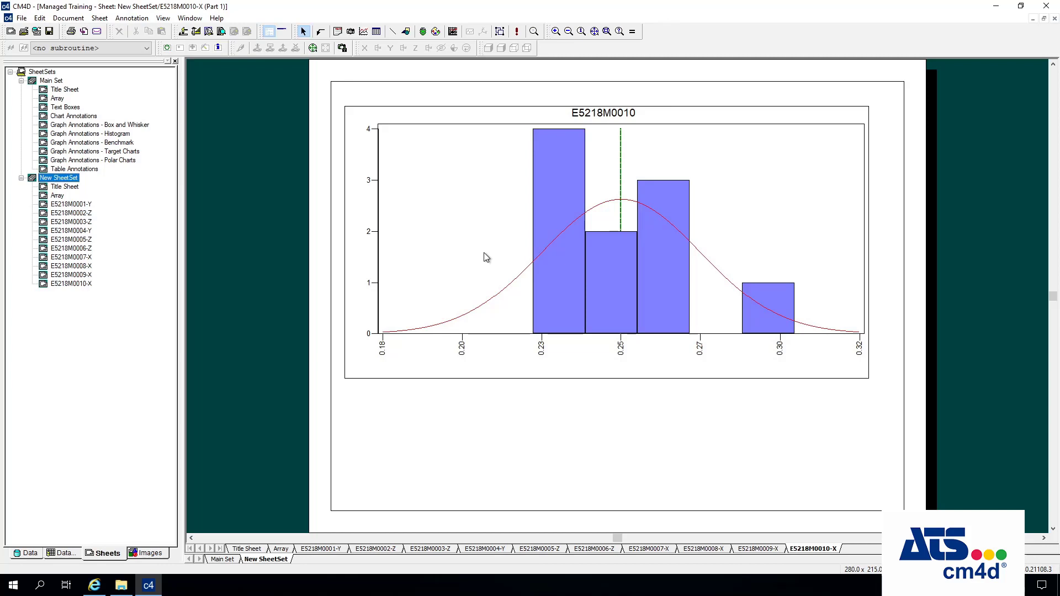
- Review the report tags in the managed setup of New SheetSet and cancel out of its properties
double_click(73, 179)
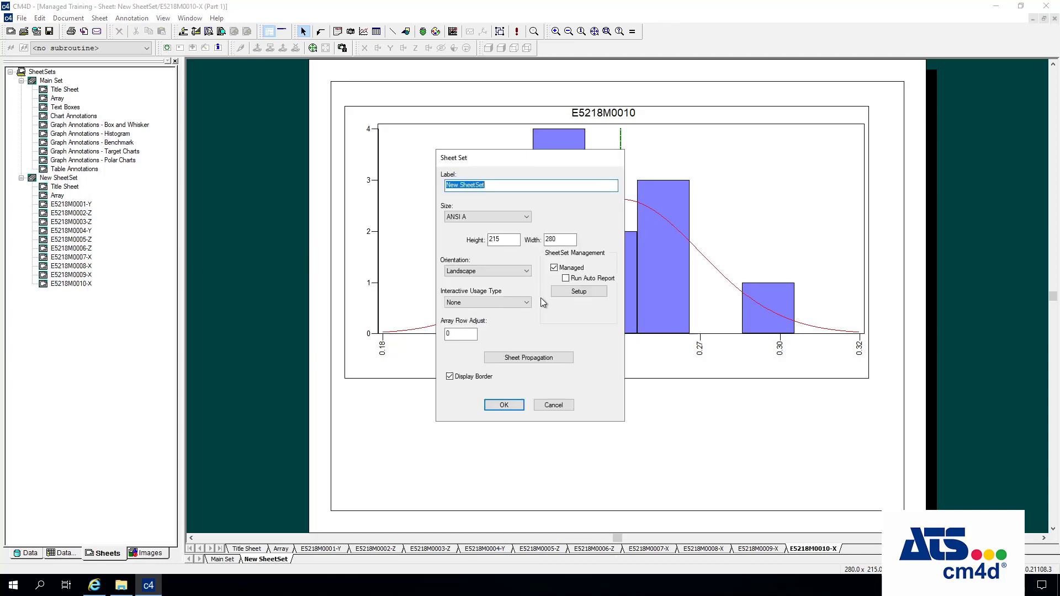
click(583, 291)
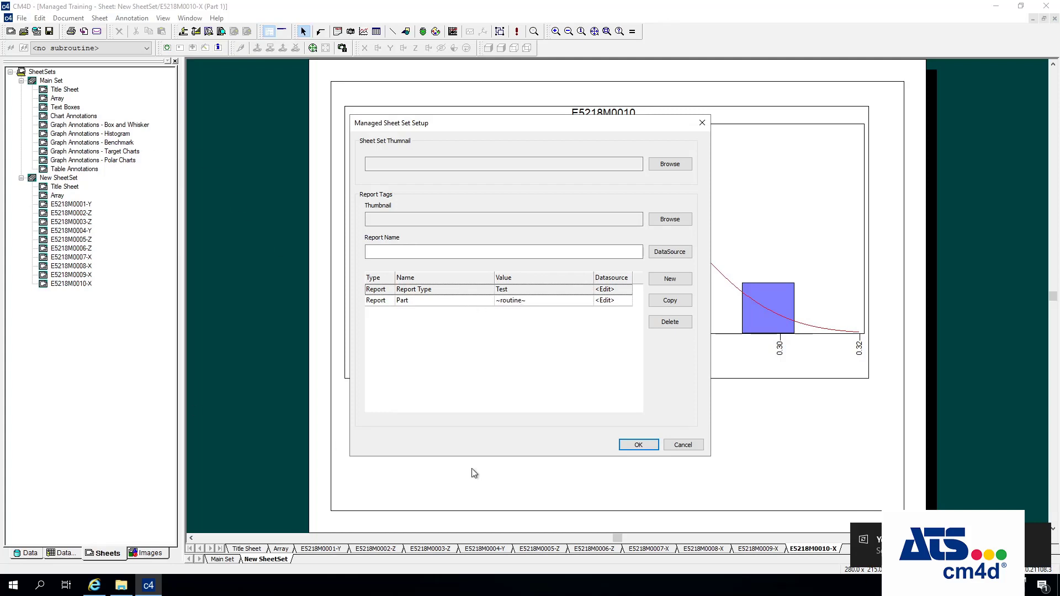
click(668, 443)
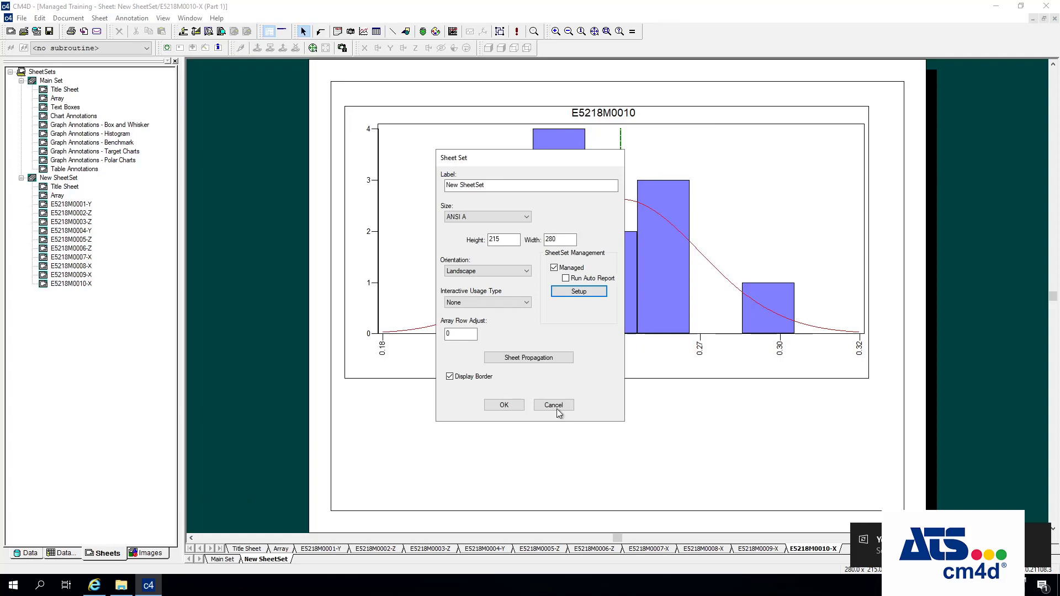
click(553, 406)
- Check the routine under the Part 1 query's features in the data sources, and return to the sheet sets
click(32, 553)
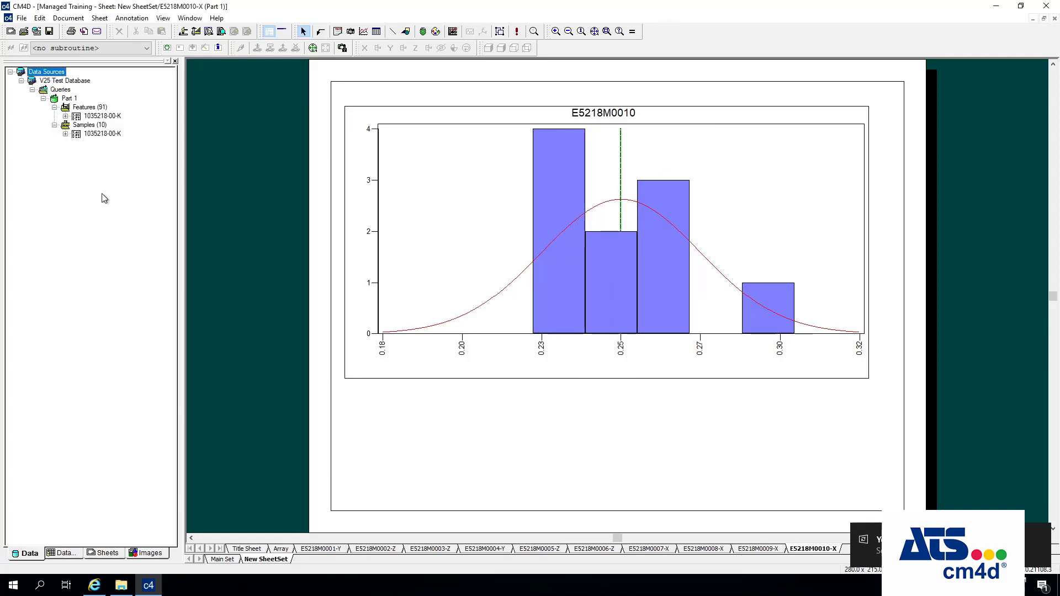
click(96, 117)
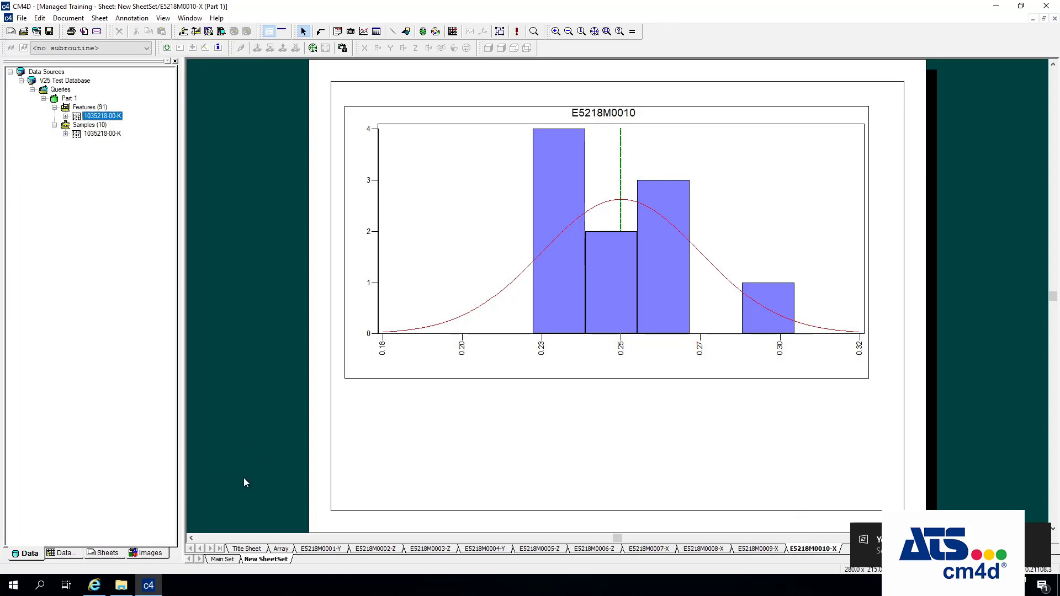
click(110, 555)
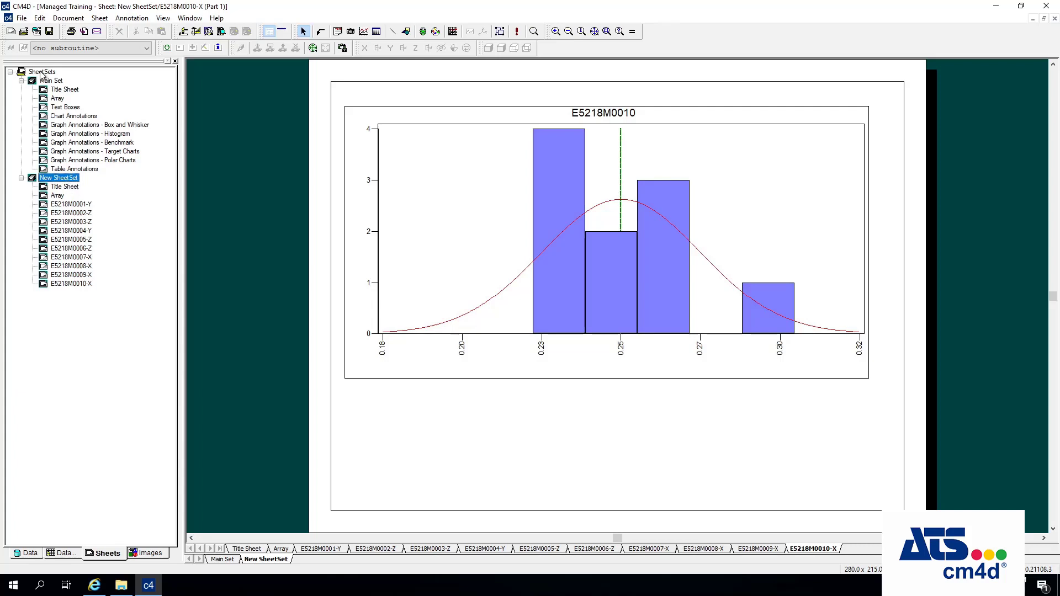
right_click(63, 177)
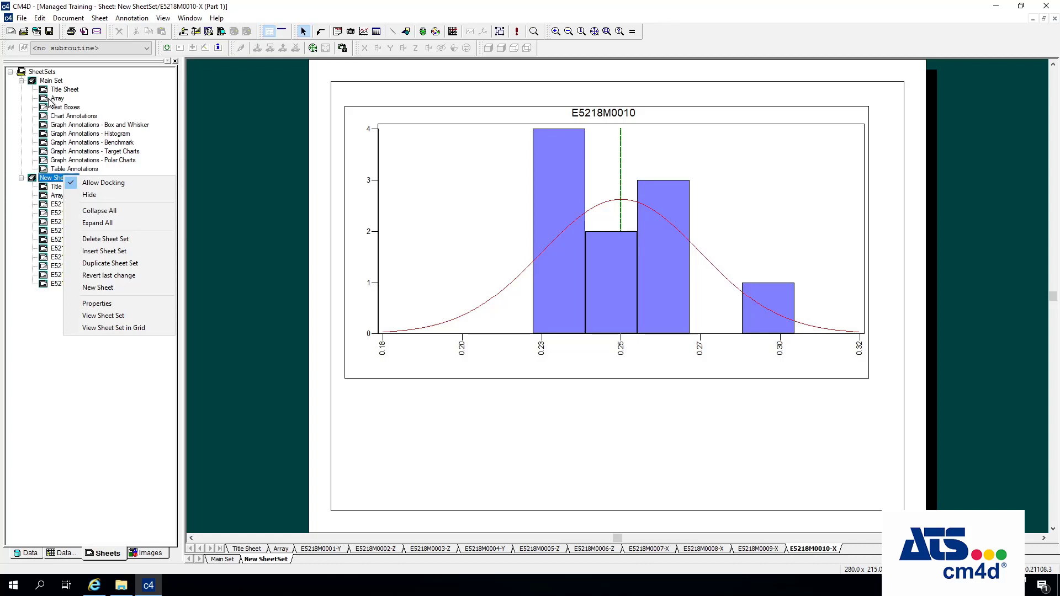
click(164, 416)
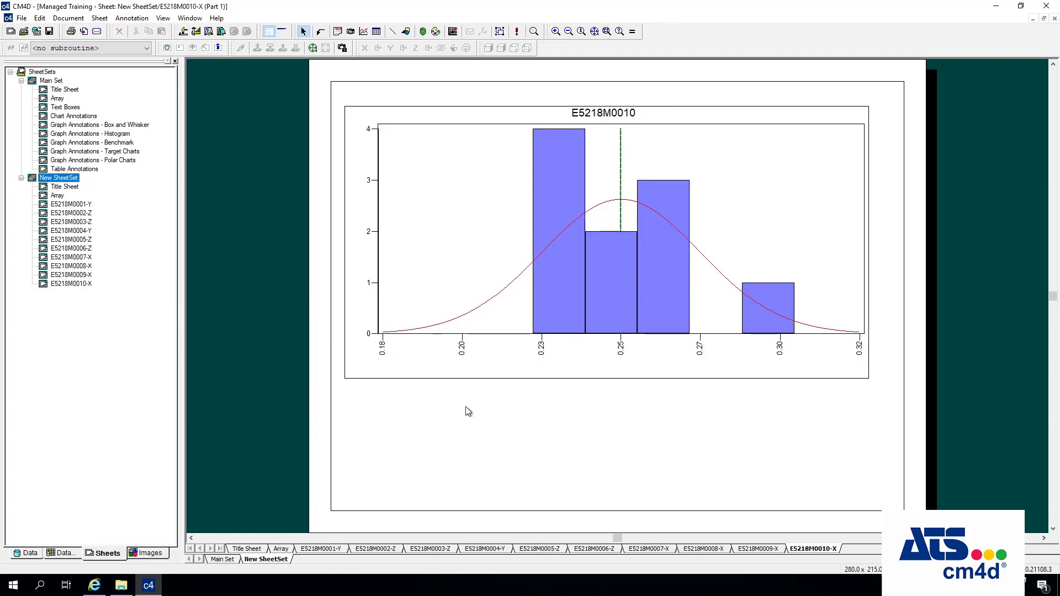